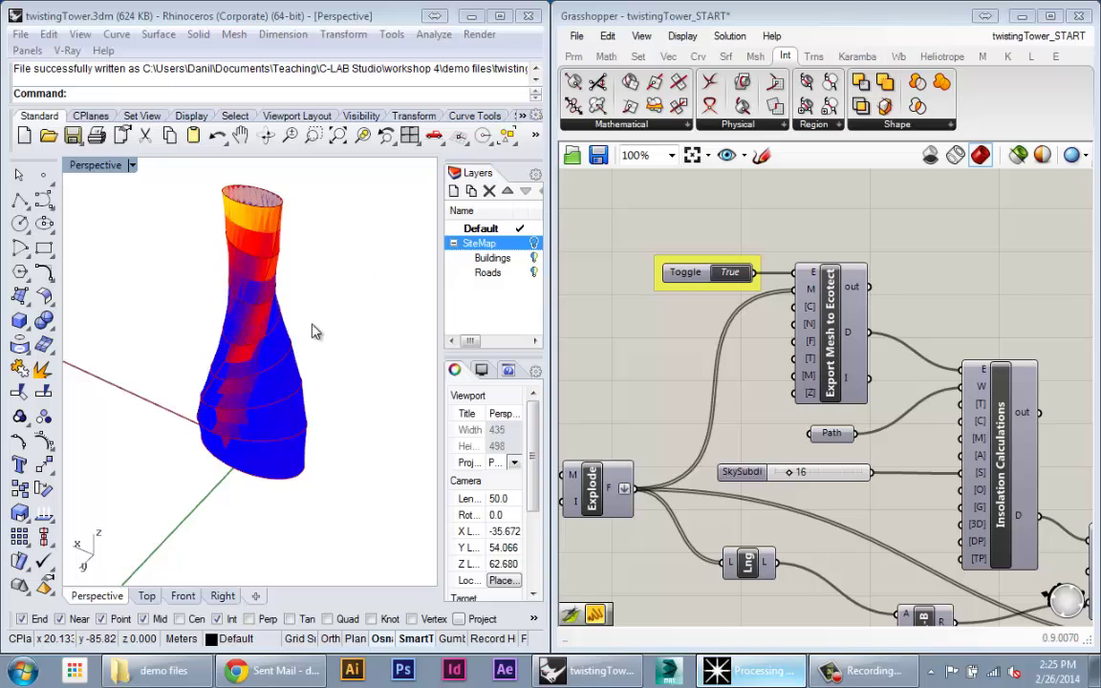
- Bake the coloured tower mesh from the Mesh Colours component into Rhino and turn off the Grasshopper geometry preview
right_drag(941, 588, 828, 455)
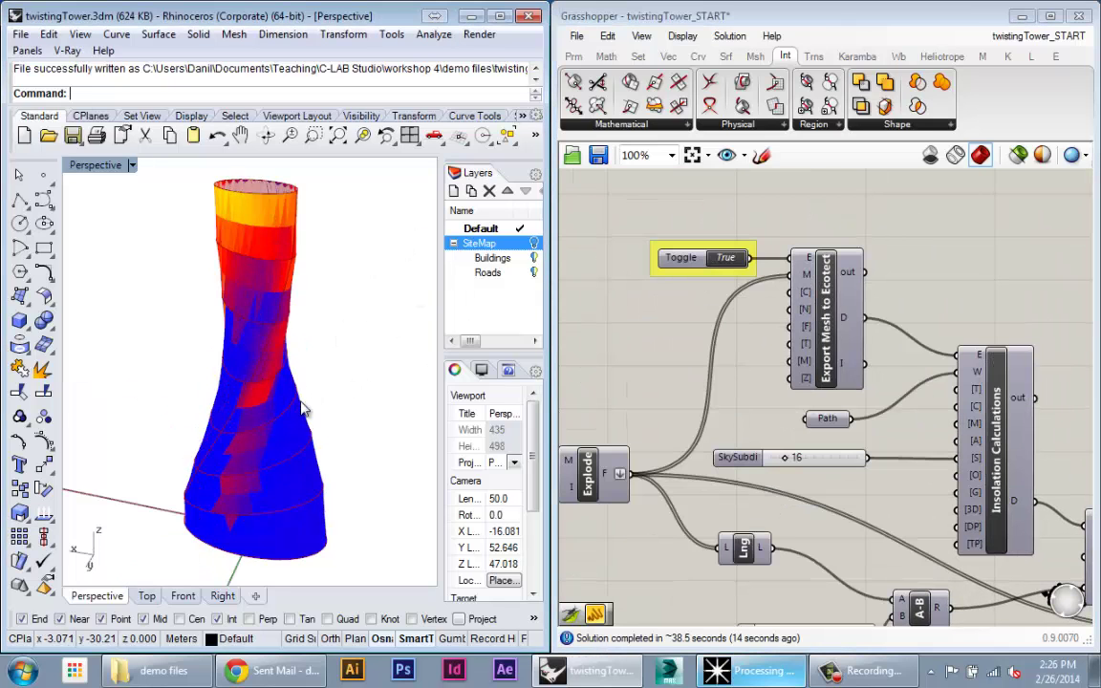
right_drag(273, 369, 382, 382)
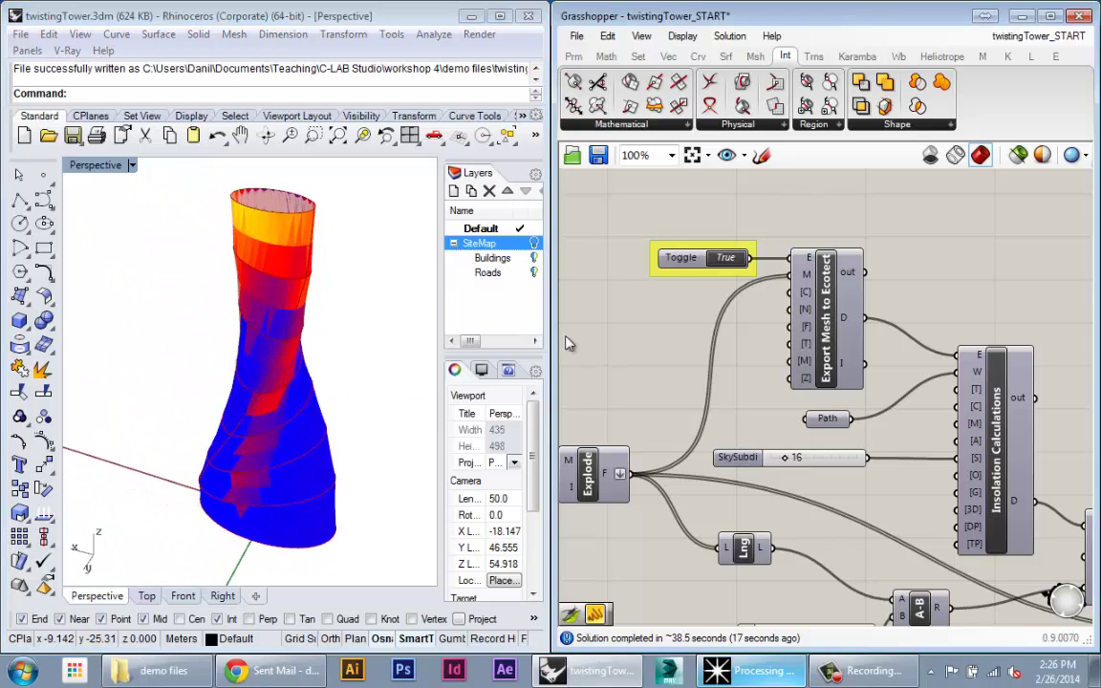
scroll(720, 444, down, 2)
click(811, 489)
scroll(813, 490, up, 5)
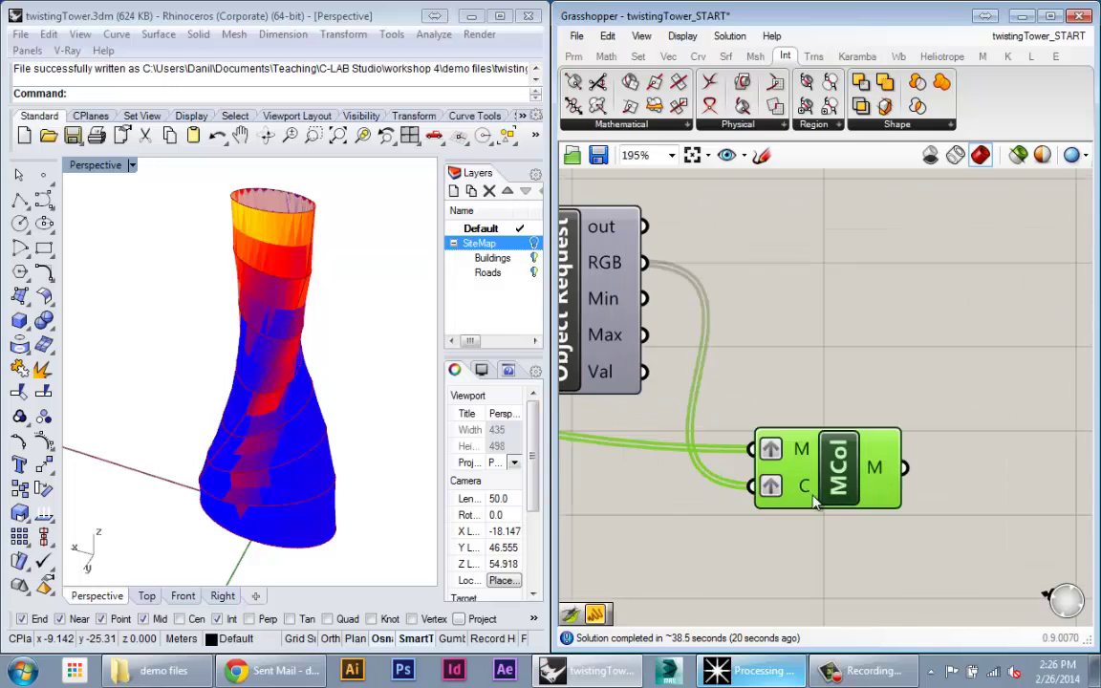
scroll(832, 471, down, 1)
middle_click(851, 347)
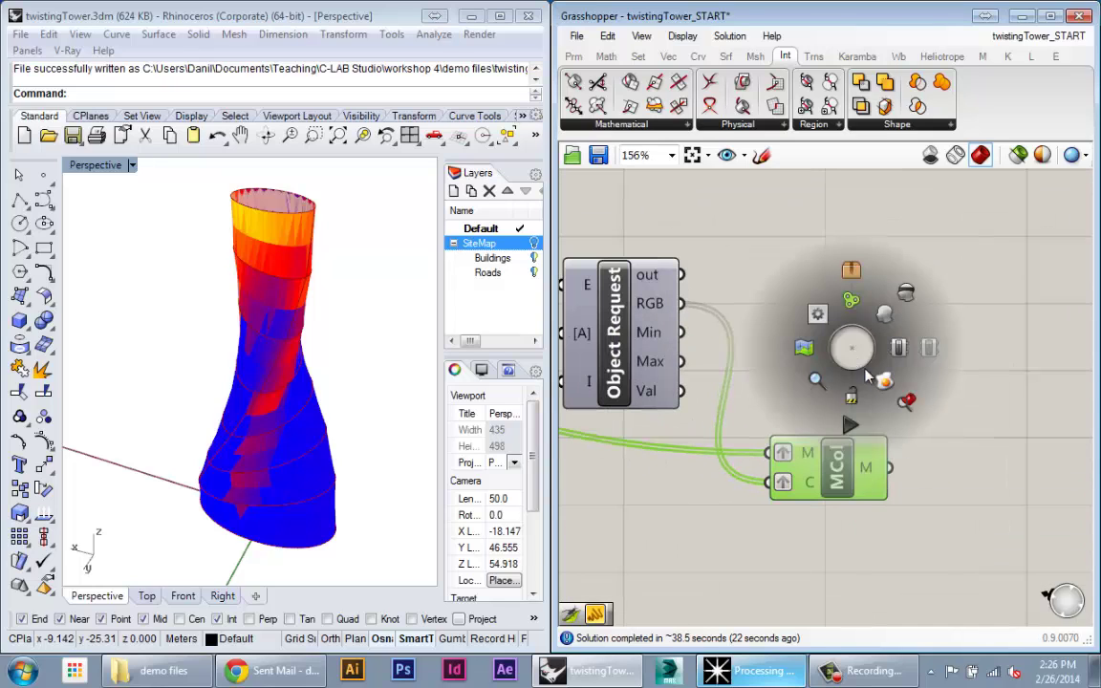
click(884, 386)
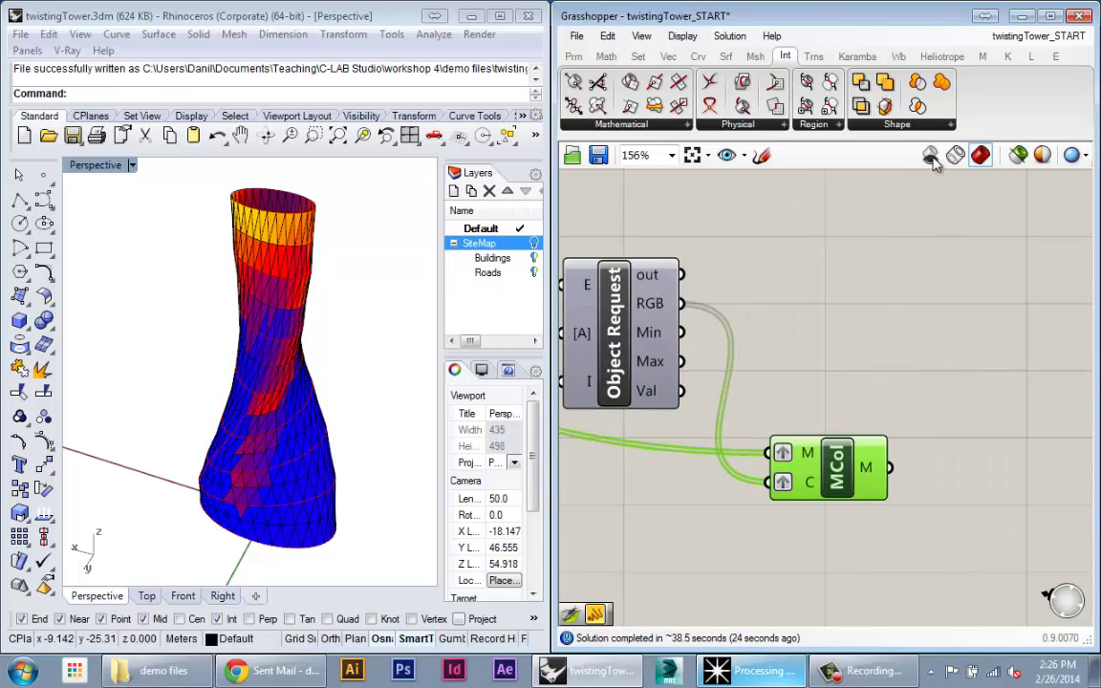
click(336, 292)
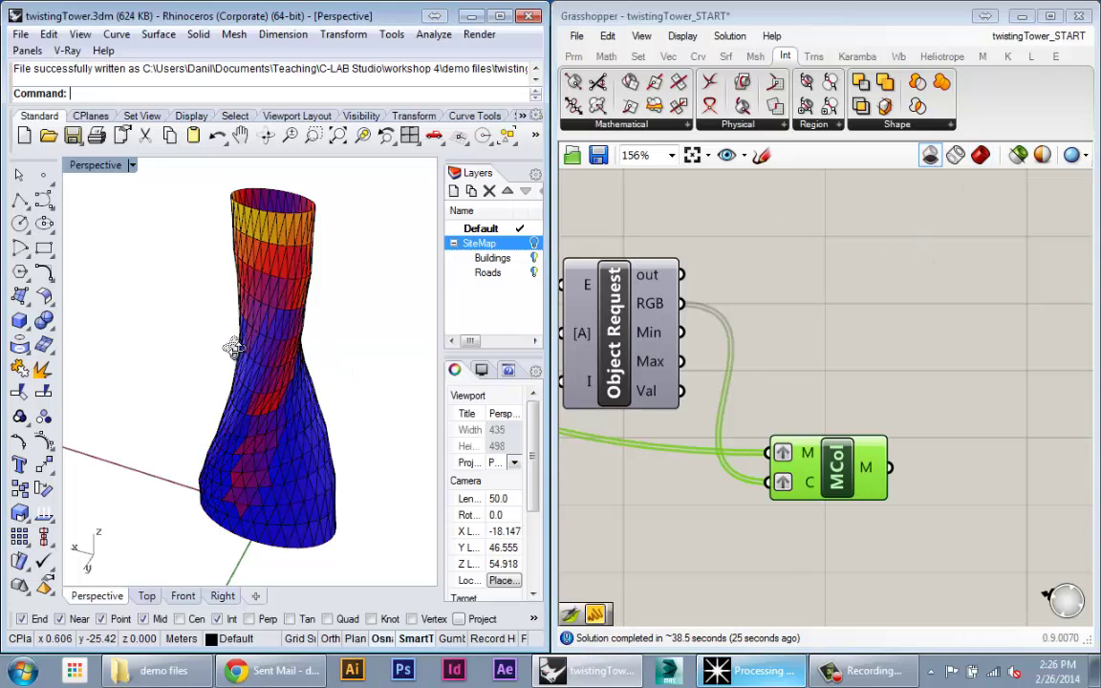
- Run a test V-Ray render of the baked tower from the Perspective view and close the frame buffer and progress windows
right_drag(207, 317, 352, 249)
scroll(352, 230, up, 5)
scroll(306, 256, down, 4)
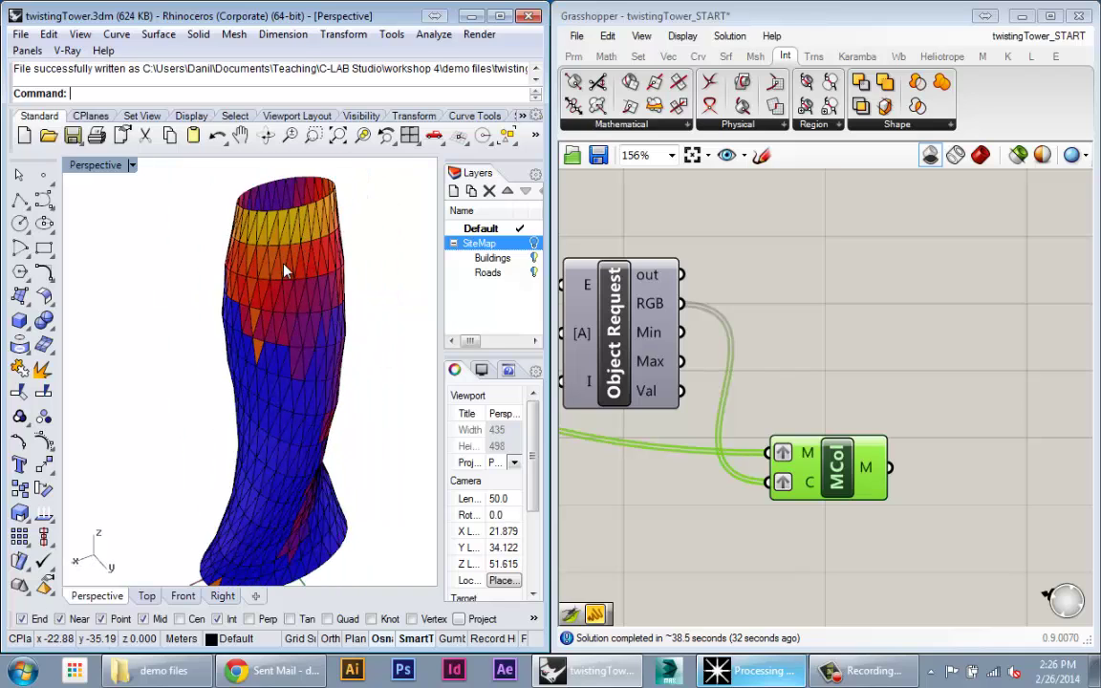
scroll(287, 269, up, 2)
scroll(287, 279, down, 3)
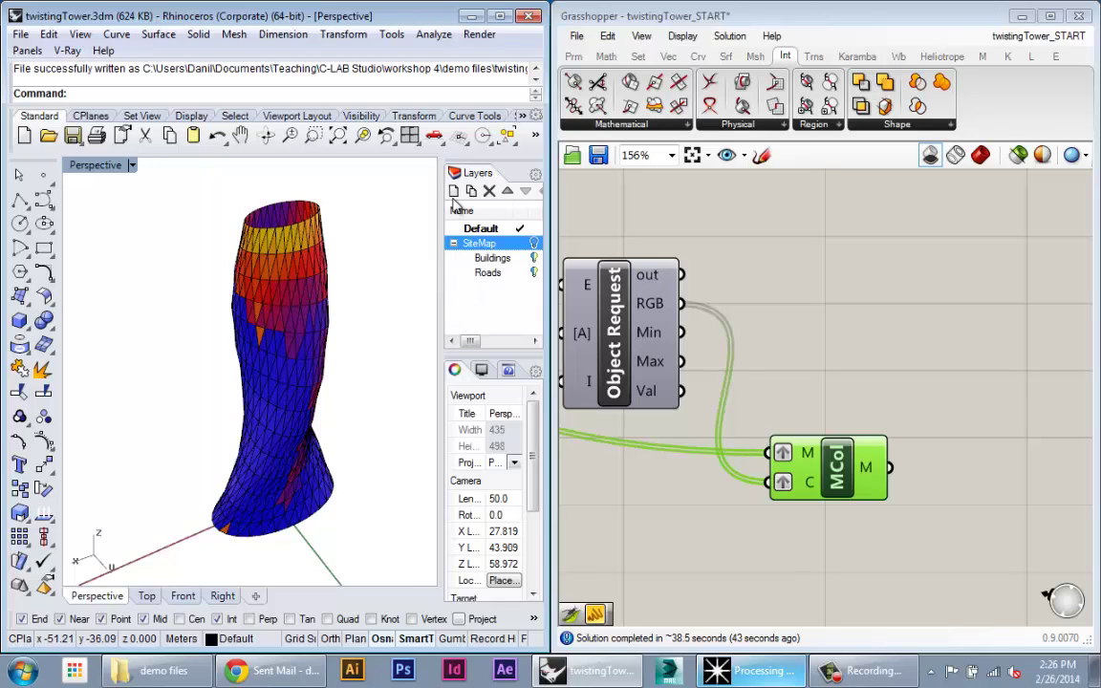
right_drag(277, 286, 319, 306)
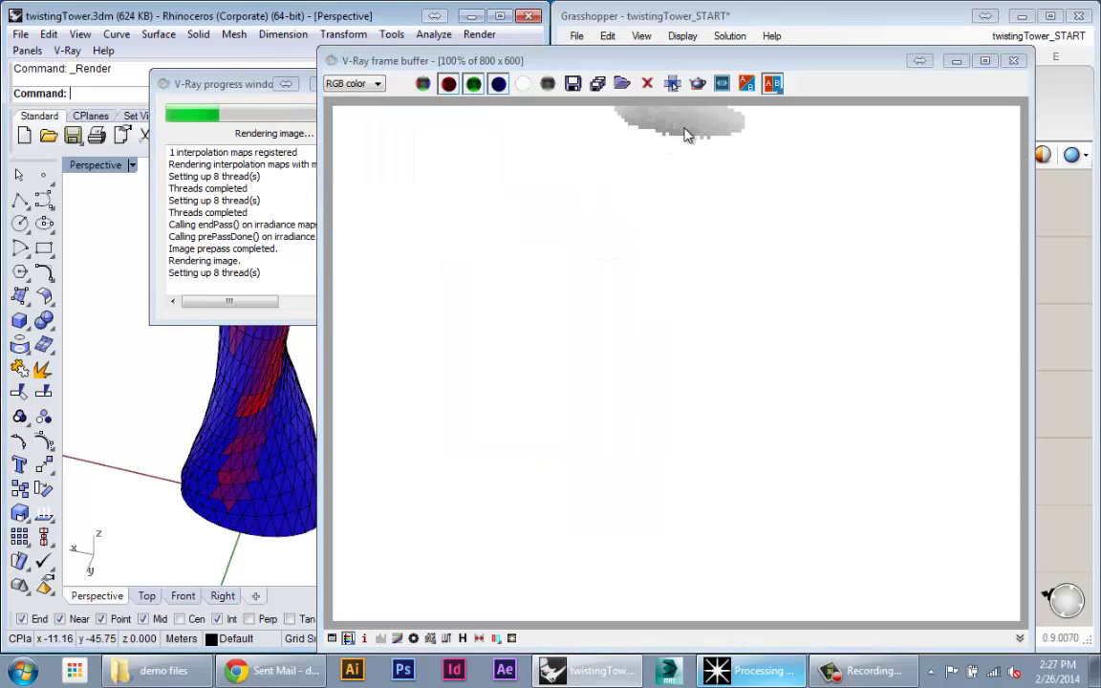
click(1016, 63)
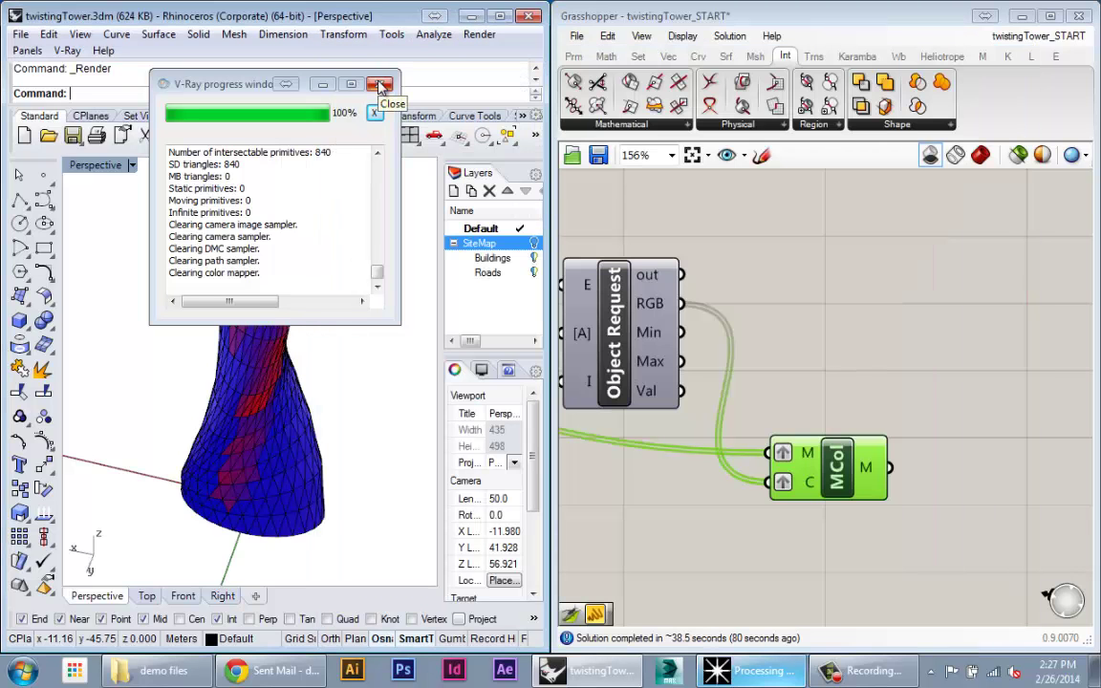
click(381, 86)
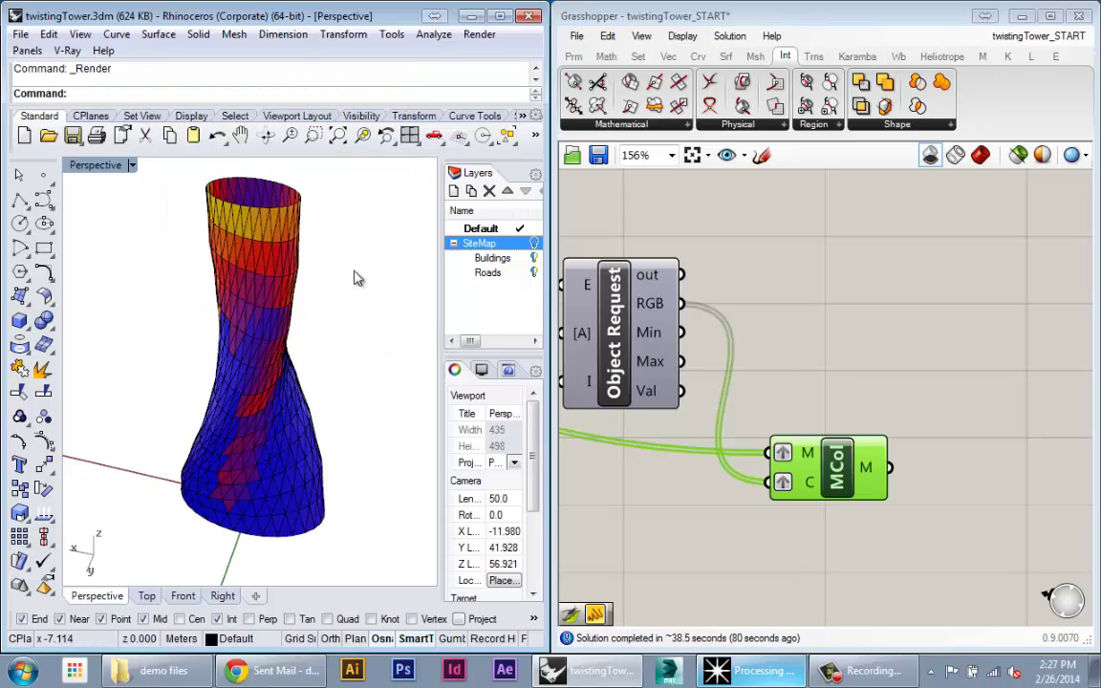
- Examine how the material is assigned to one baked mesh face near the tower's top and review the layer settings
click(276, 232)
click(397, 199)
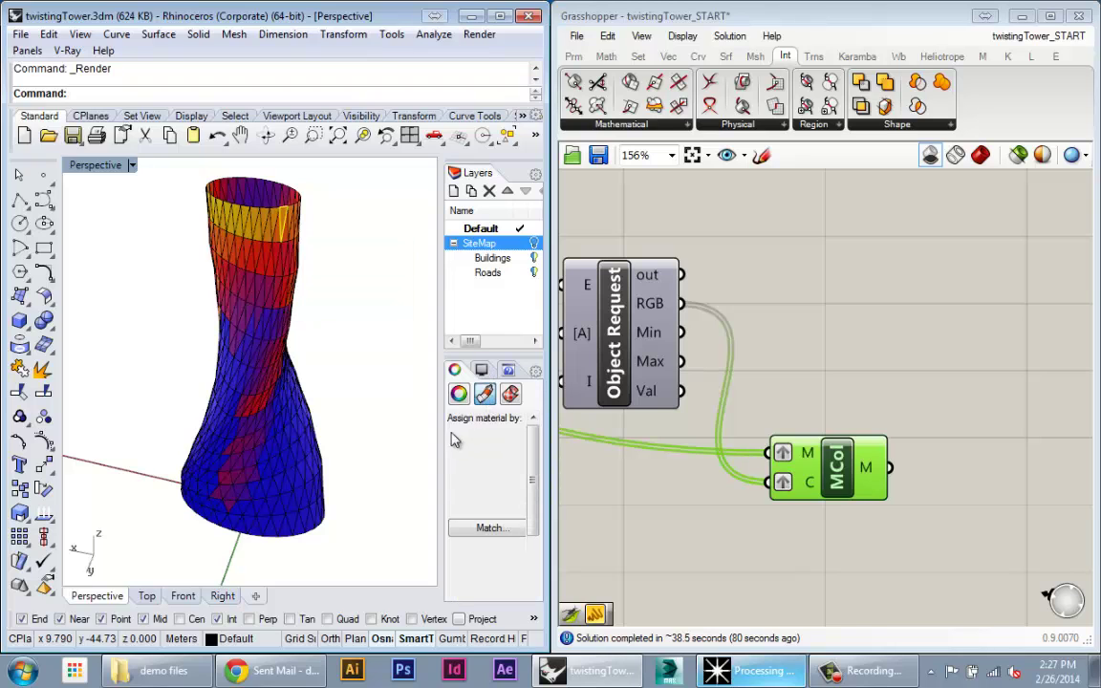
drag(443, 436, 383, 442)
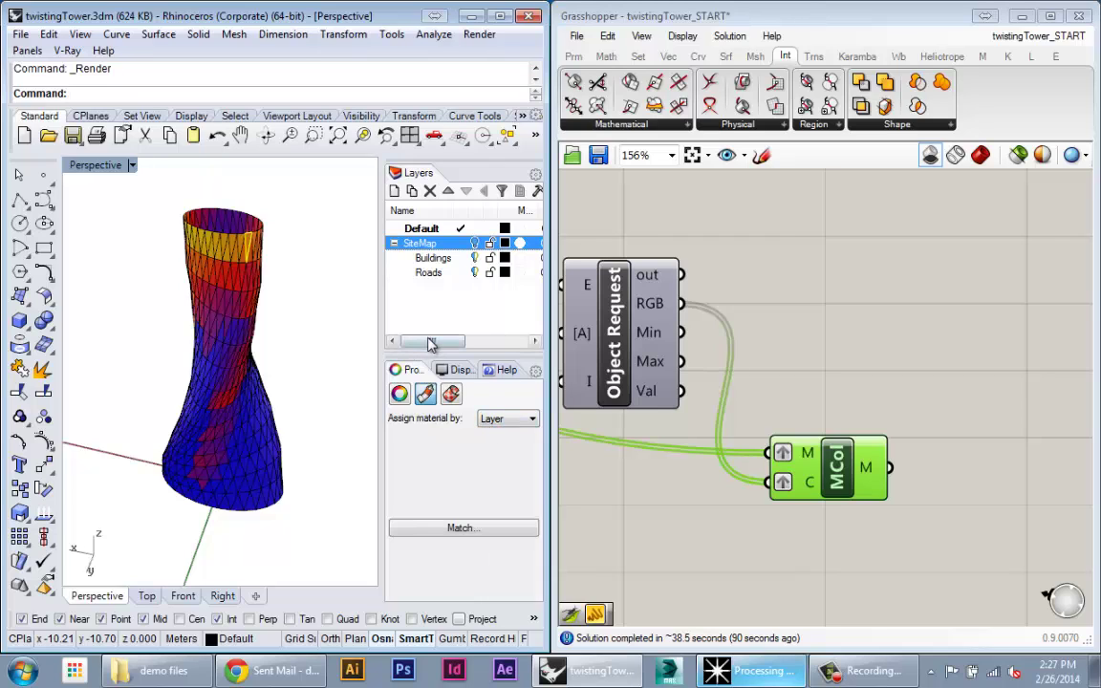
drag(432, 345, 489, 343)
scroll(420, 306, left, 5)
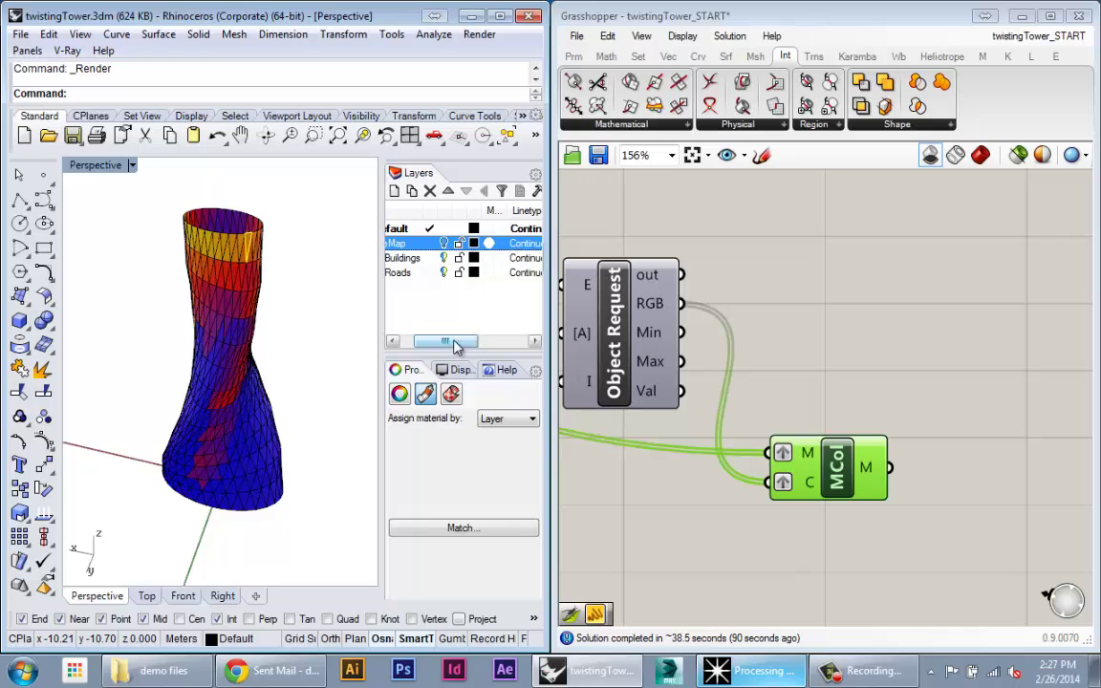
drag(382, 336, 476, 336)
right_drag(381, 336, 386, 345)
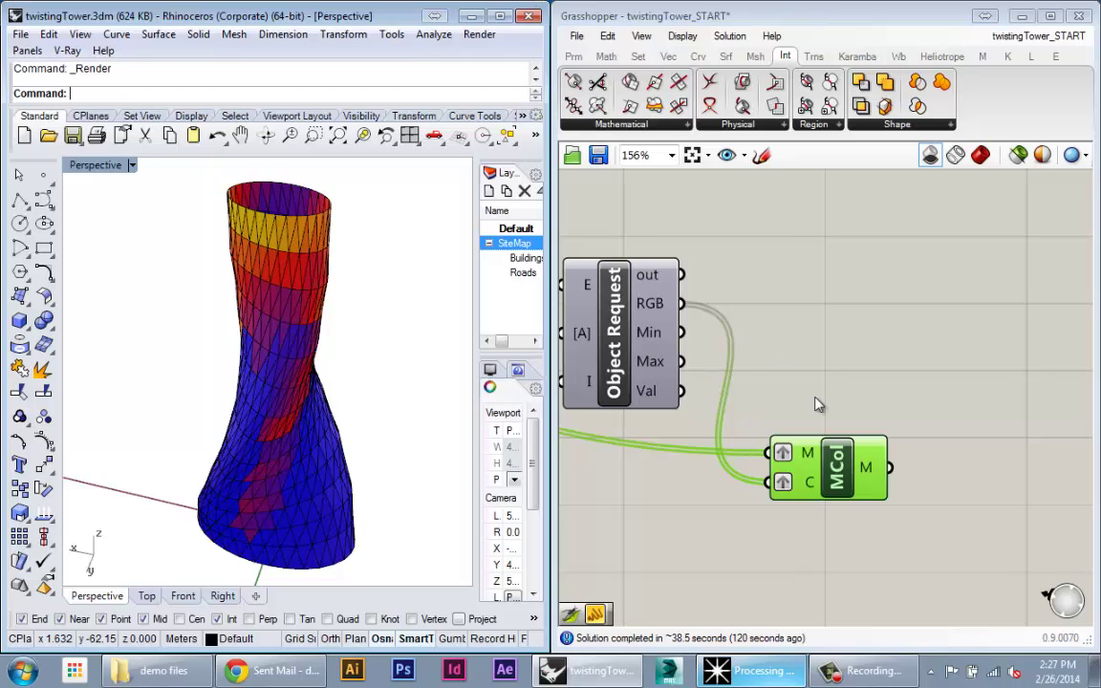
- Move the Mesh Colours component slightly farther from the Object Request component and clear its selection
drag(832, 490, 872, 476)
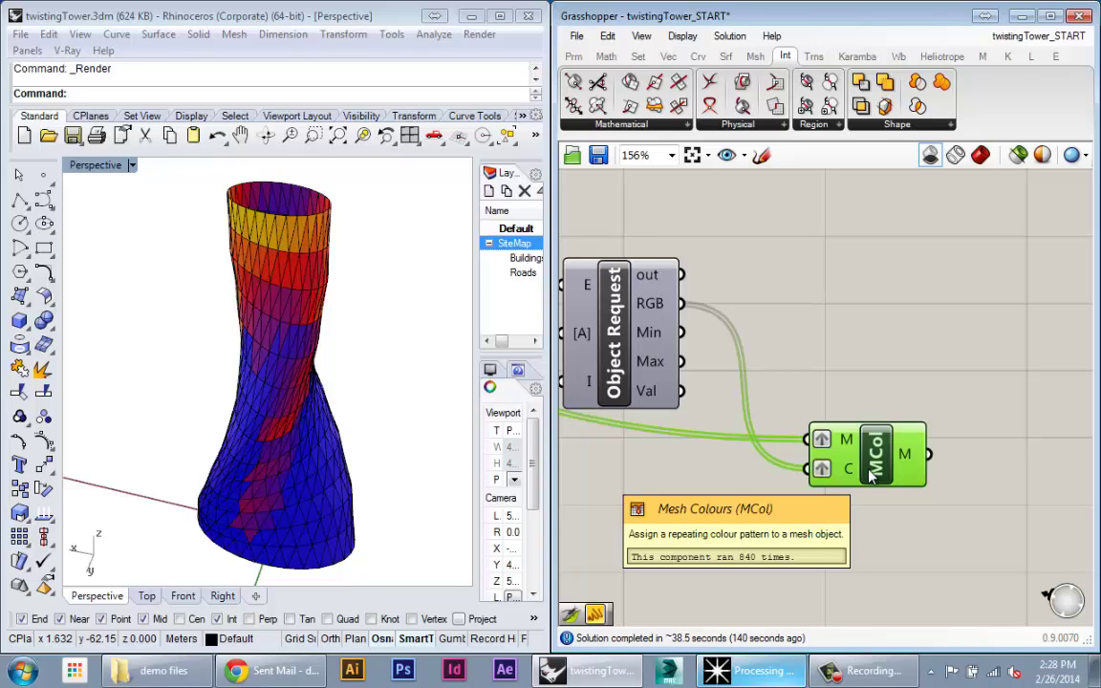
scroll(875, 425, down, 4)
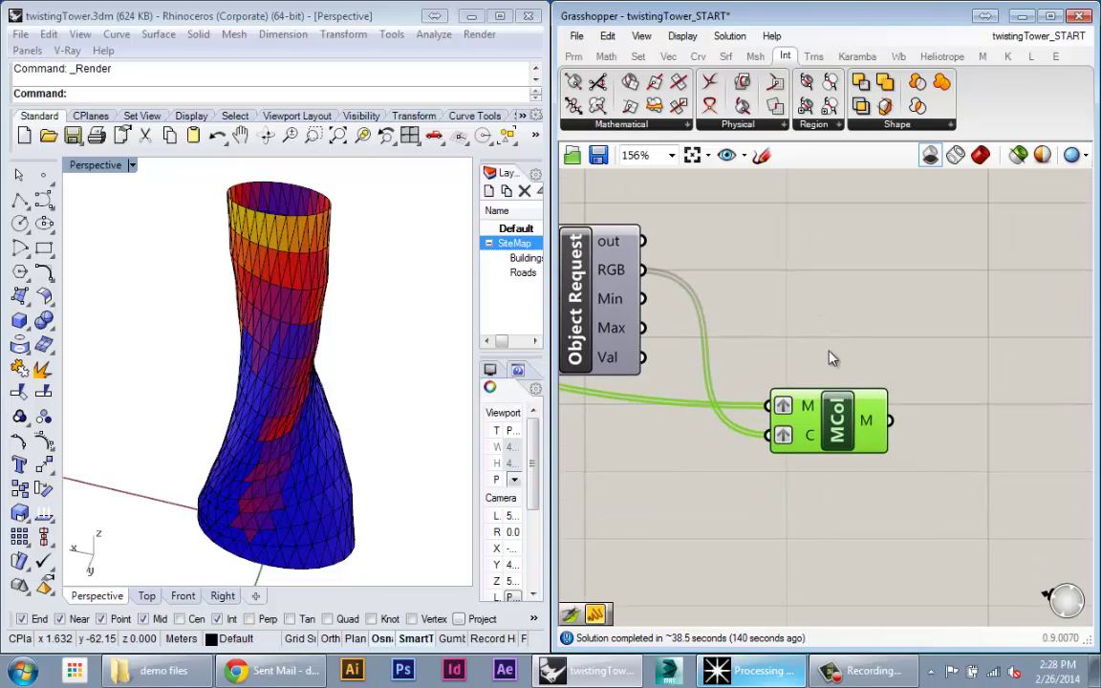
scroll(868, 421, up, 4)
click(864, 425)
scroll(865, 425, down, 4)
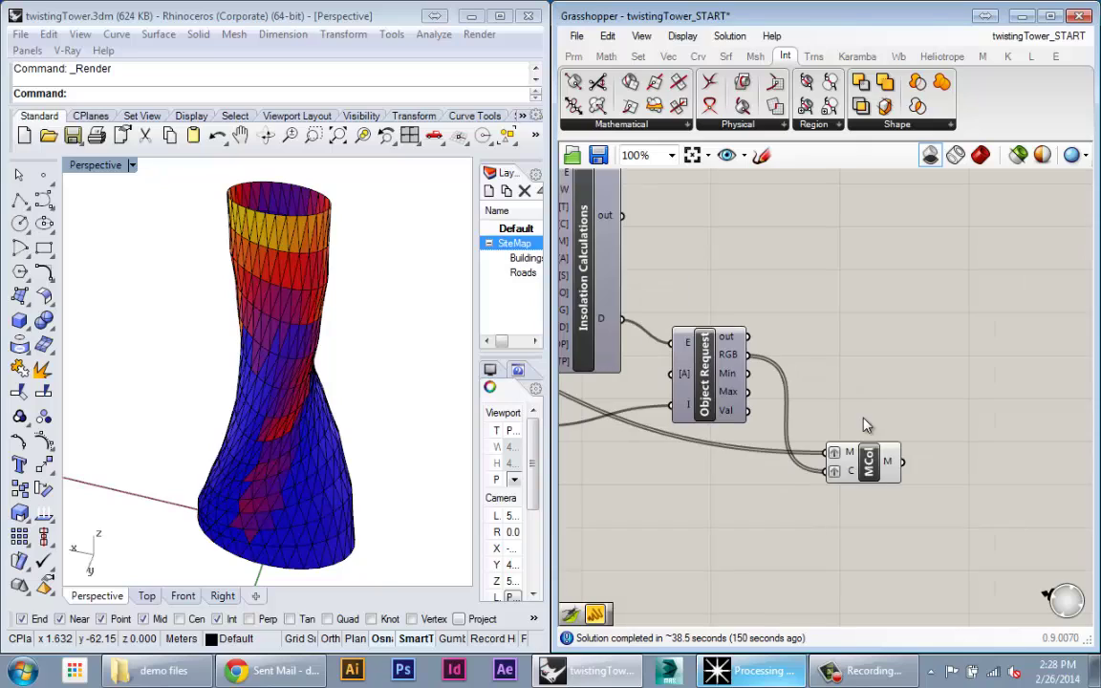
right_drag(863, 425, 869, 413)
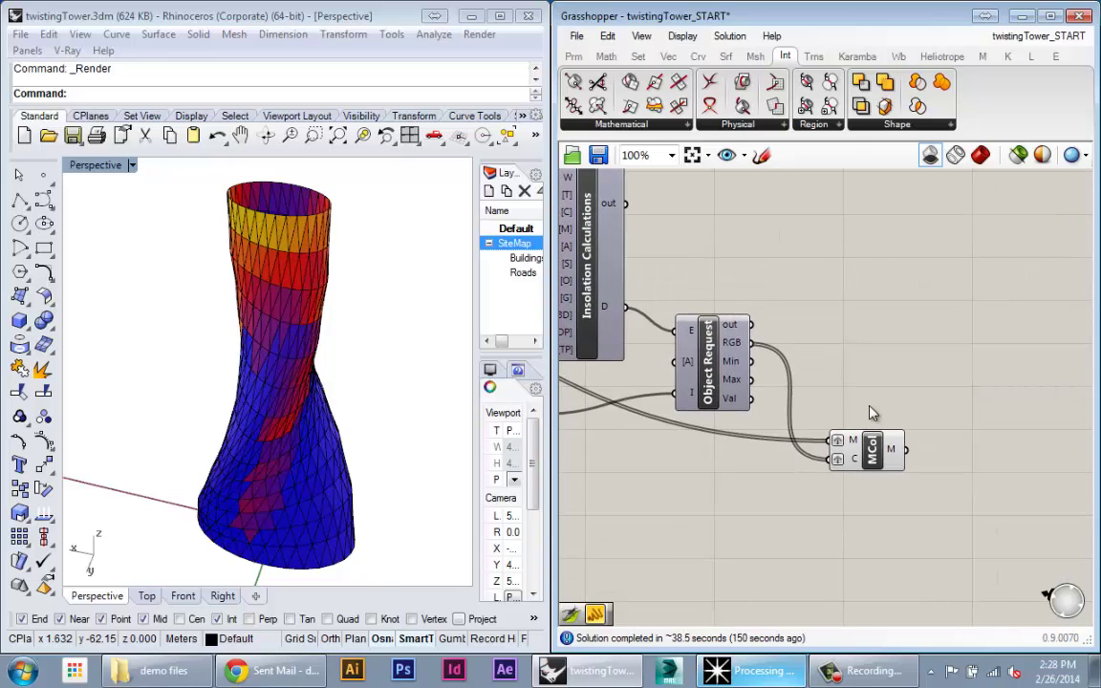
- Show the Math components and look through the Script group for the Python component
scroll(1003, 421, down, 4)
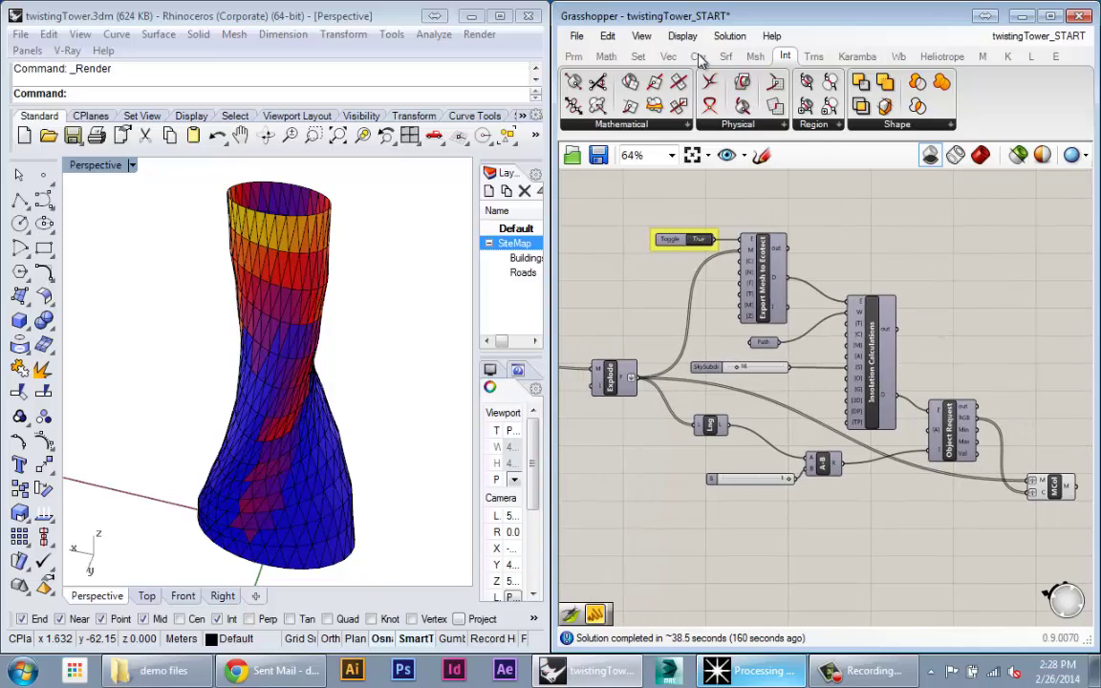
click(602, 57)
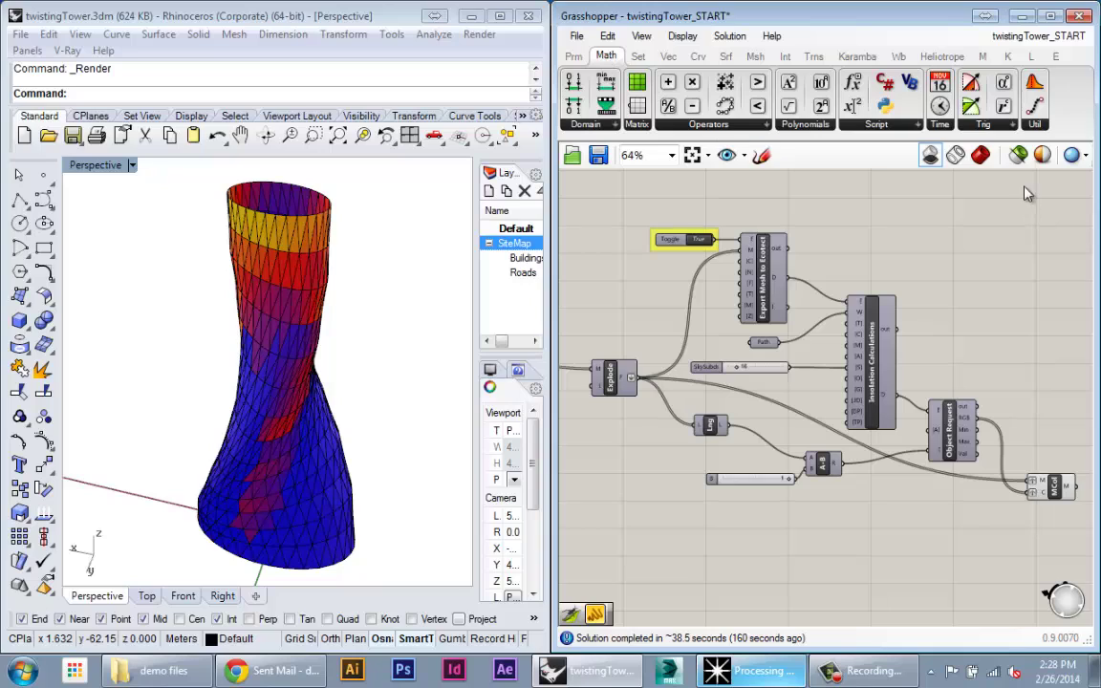
click(877, 125)
click(877, 125)
click(381, 209)
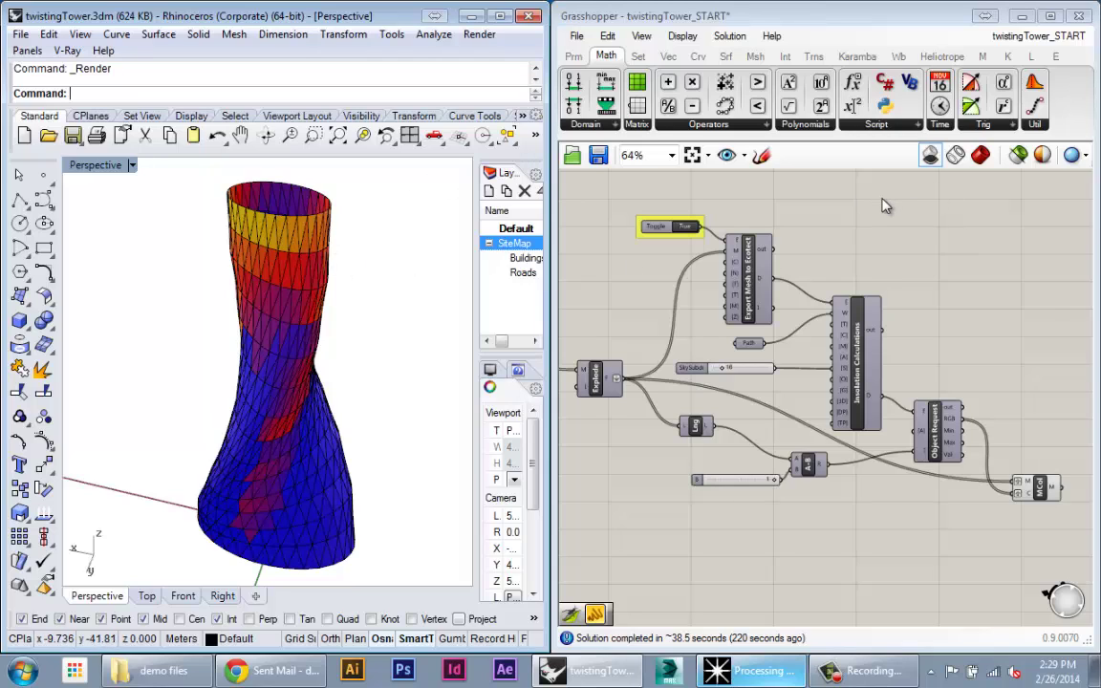
right_drag(884, 205, 844, 203)
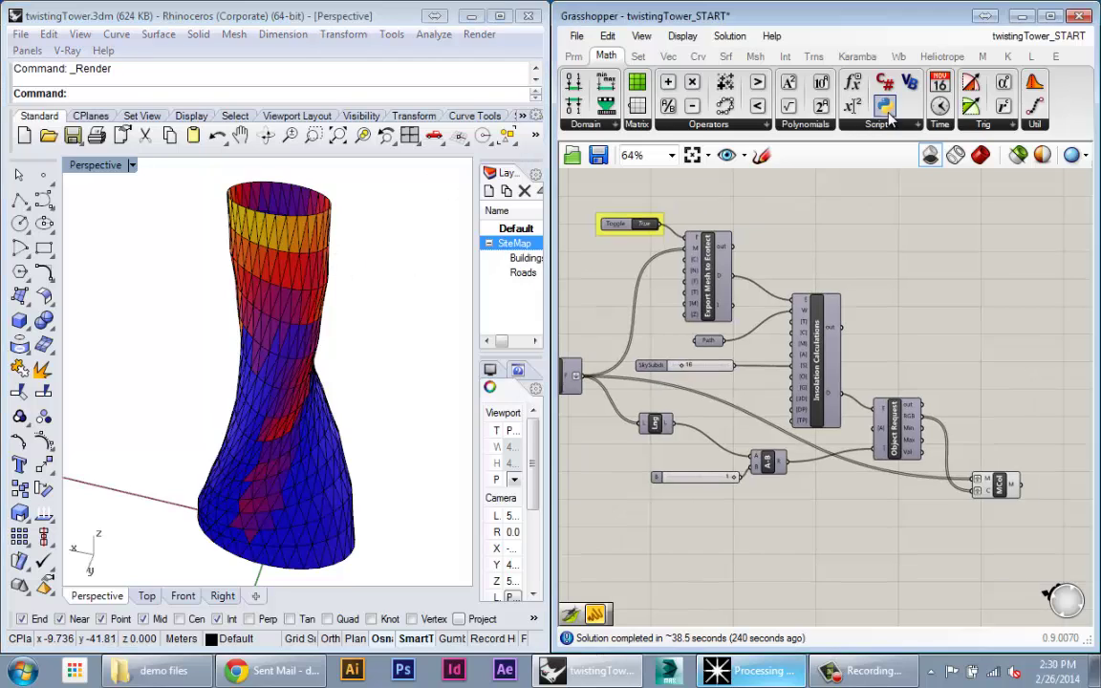
- Switch to Chrome, open food4rhino.com and view the most downloaded Grasshopper add-ons
click(285, 679)
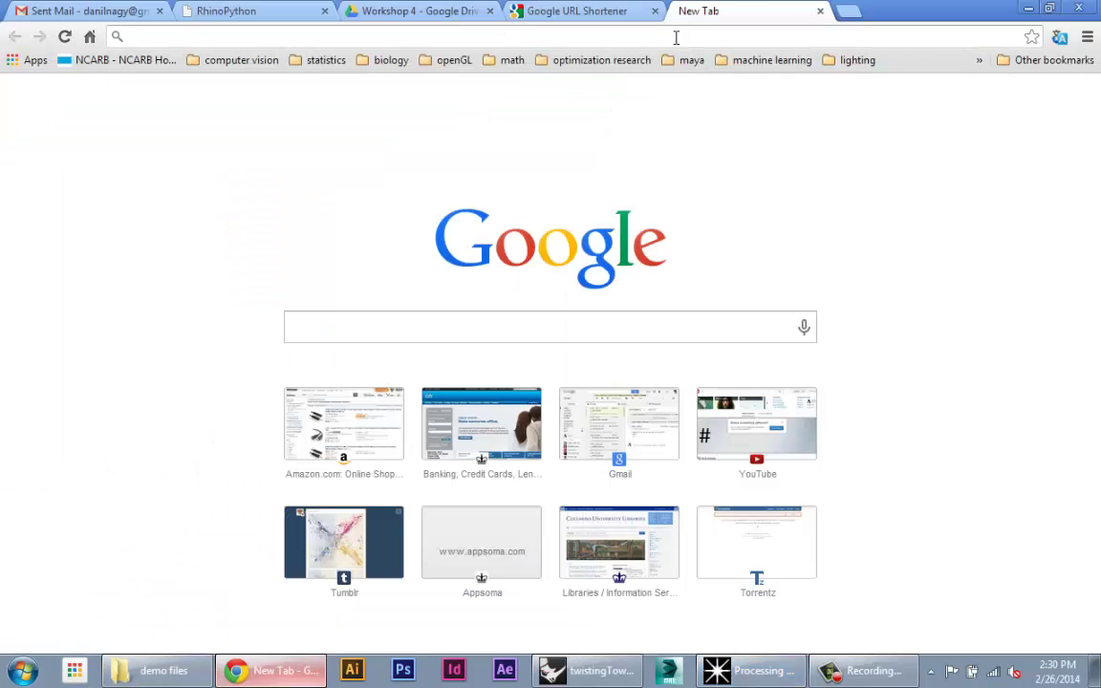
click(676, 37)
text(food)
key(Return)
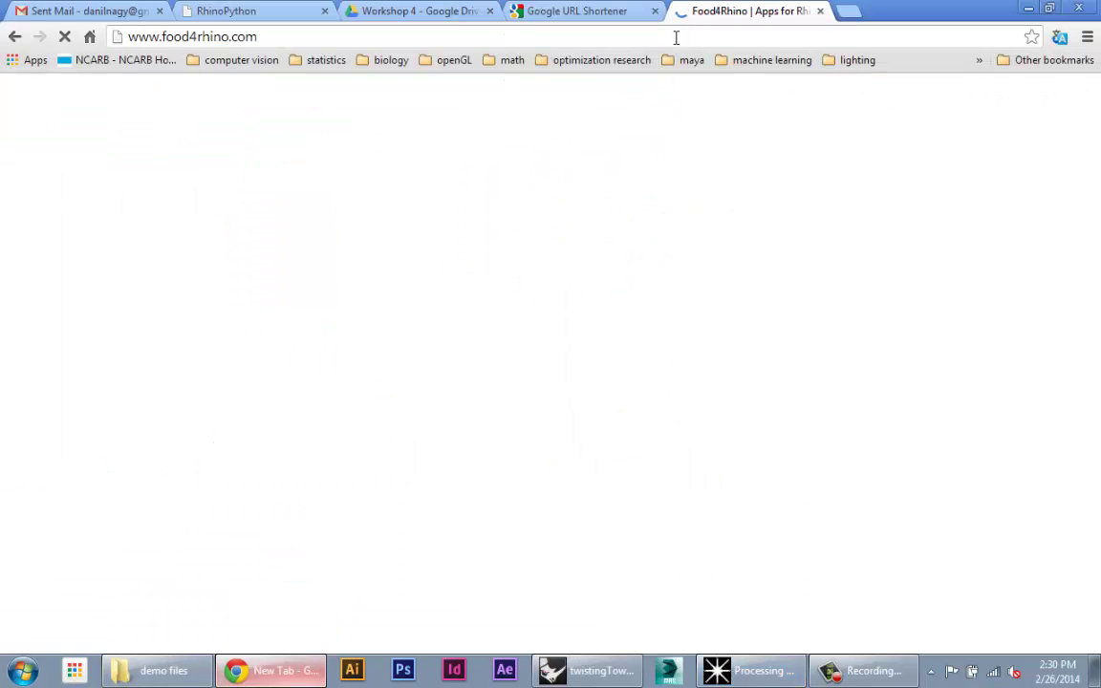
scroll(438, 201, down, 2)
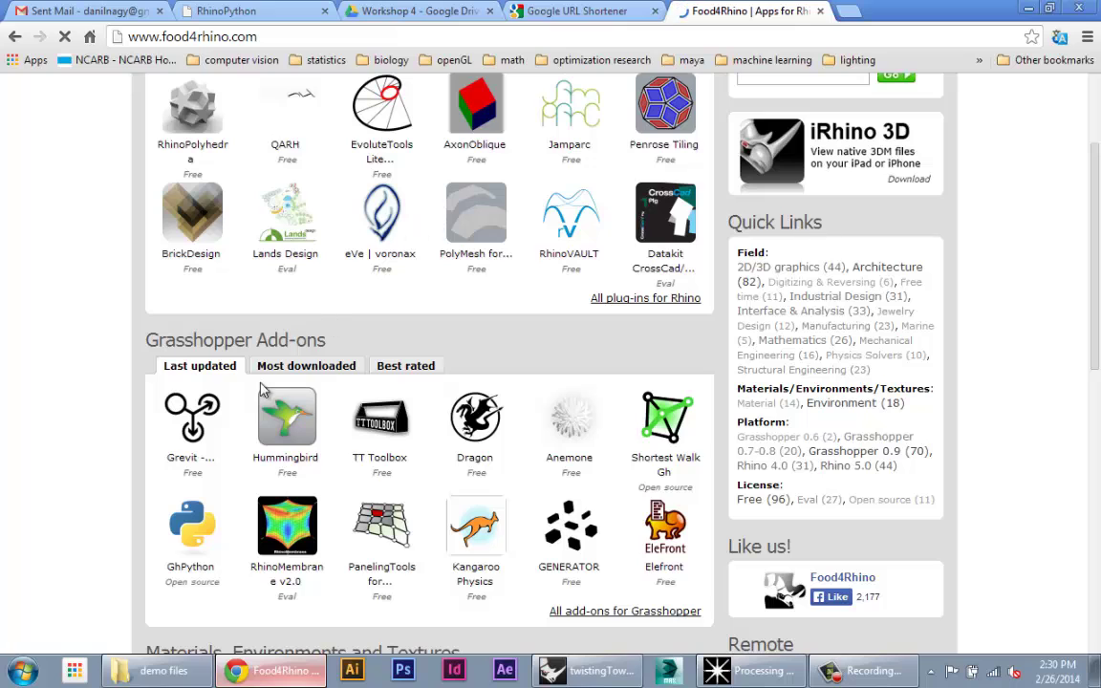
click(315, 377)
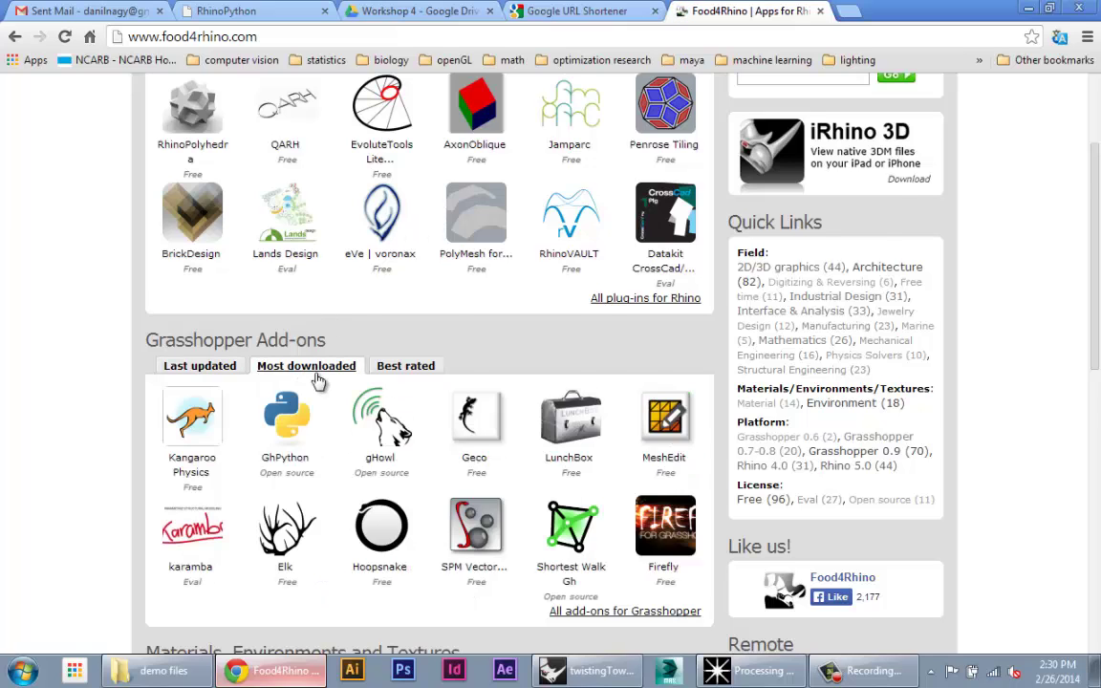
scroll(315, 380, down, 1)
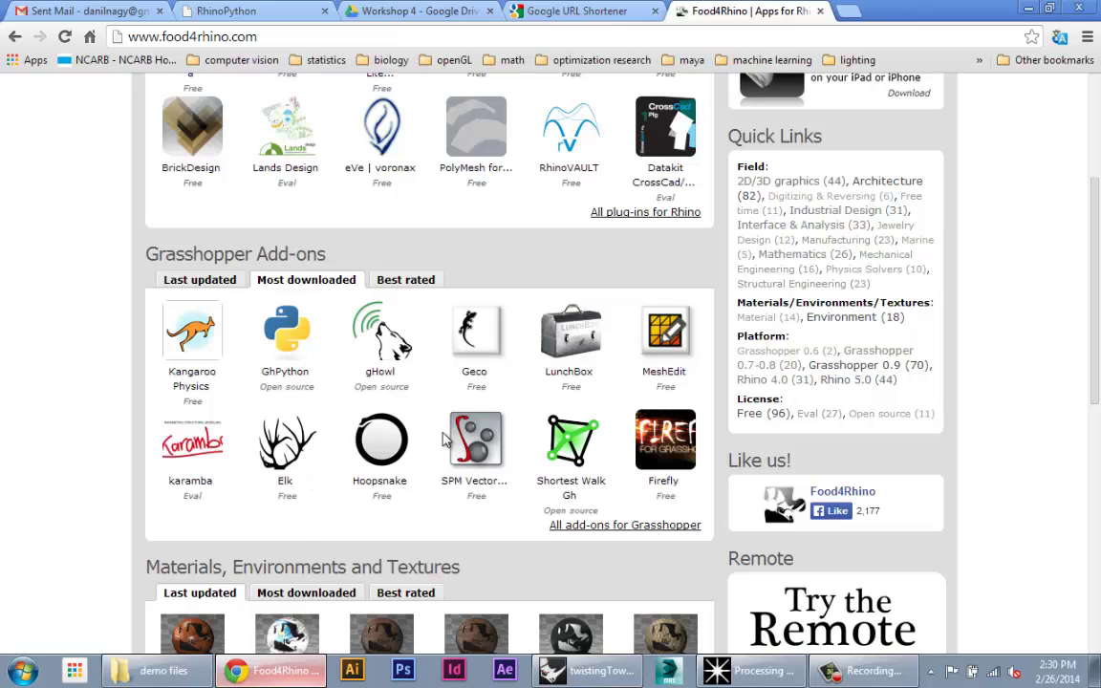
- Return to Grasshopper and place a Python Script component on the empty canvas beside the Mesh Colours component
click(273, 670)
scroll(701, 319, down, 3)
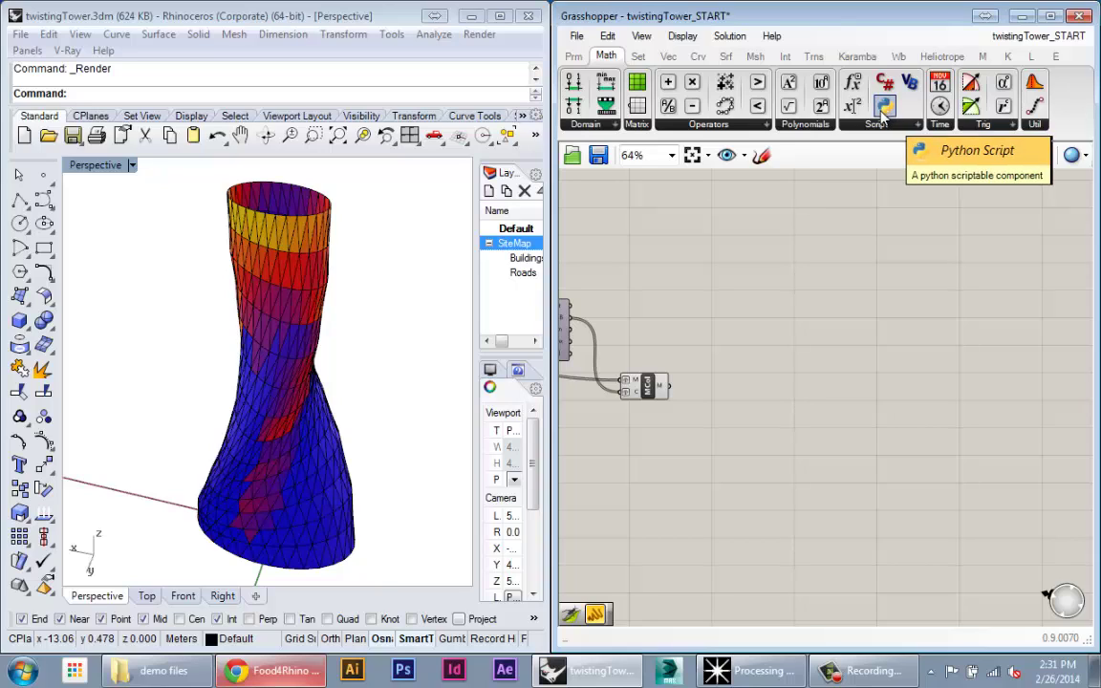
drag(888, 113, 762, 361)
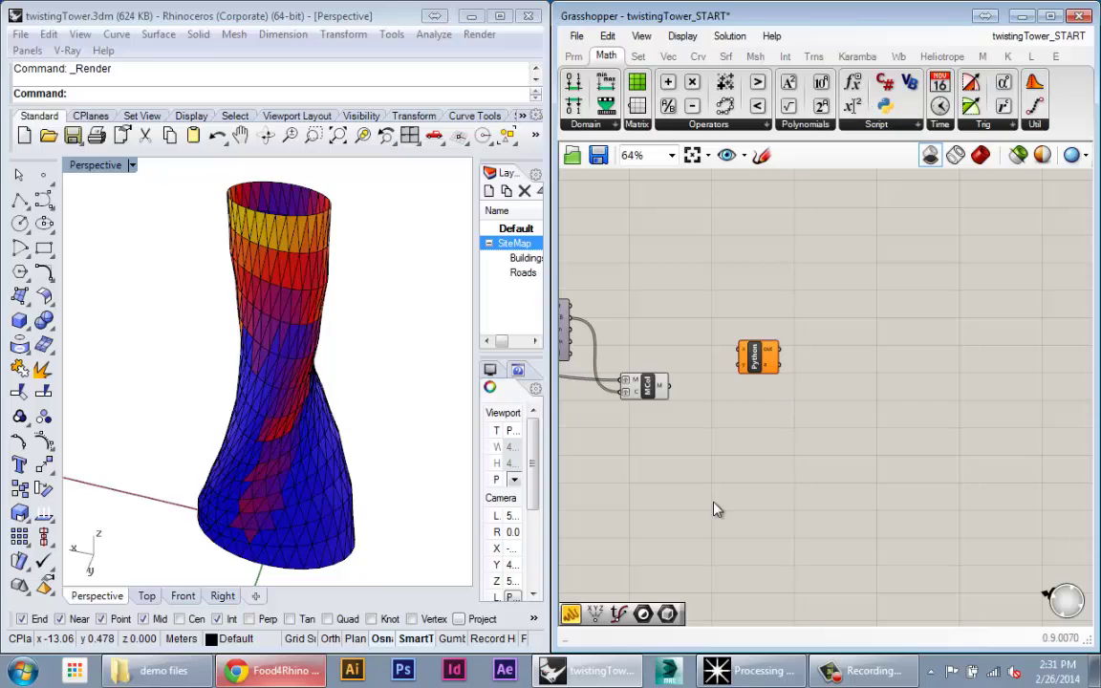
scroll(736, 335, up, 5)
click(799, 369)
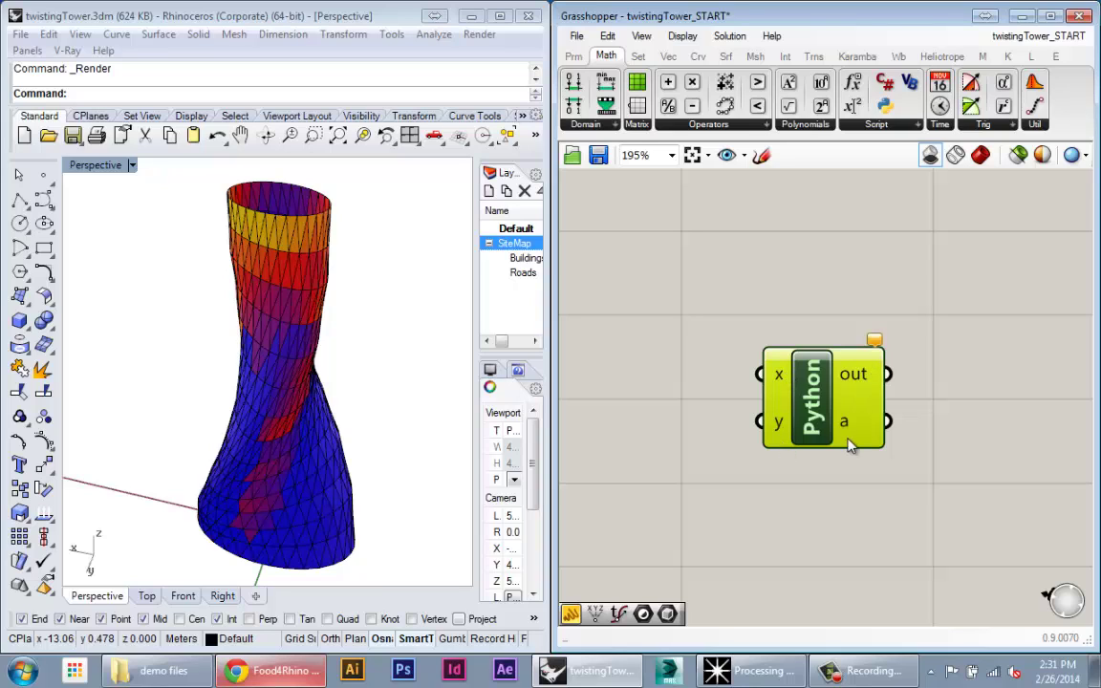
click(742, 453)
scroll(851, 411, down, 3)
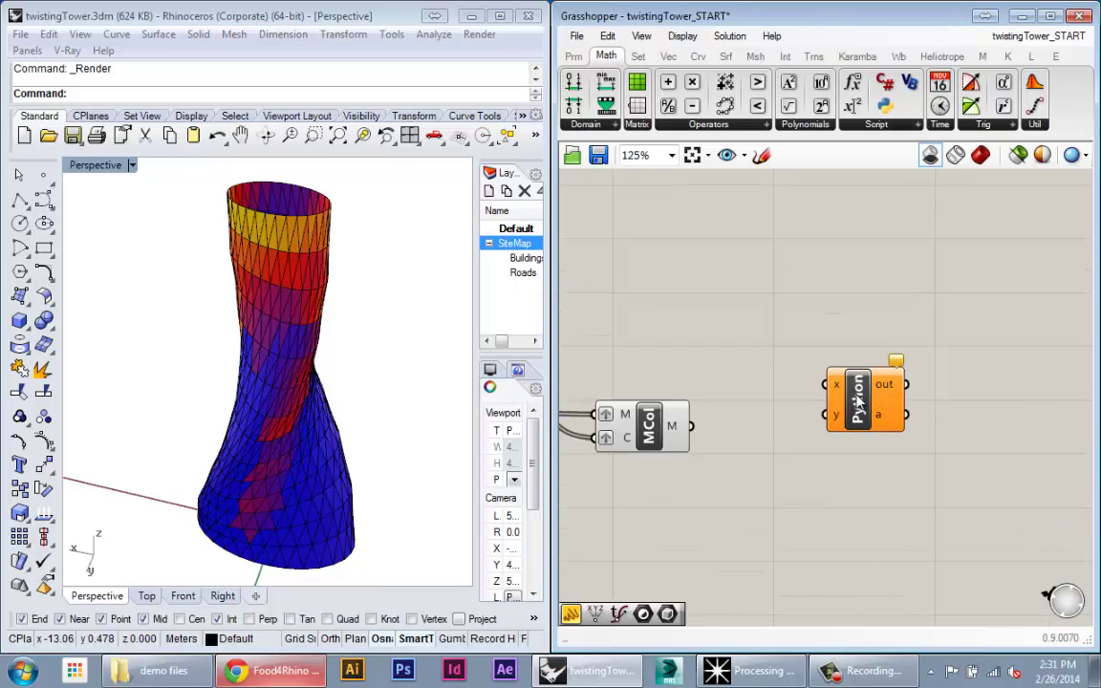
- Open the script editor of the new Python Script component
scroll(858, 407, up, 3)
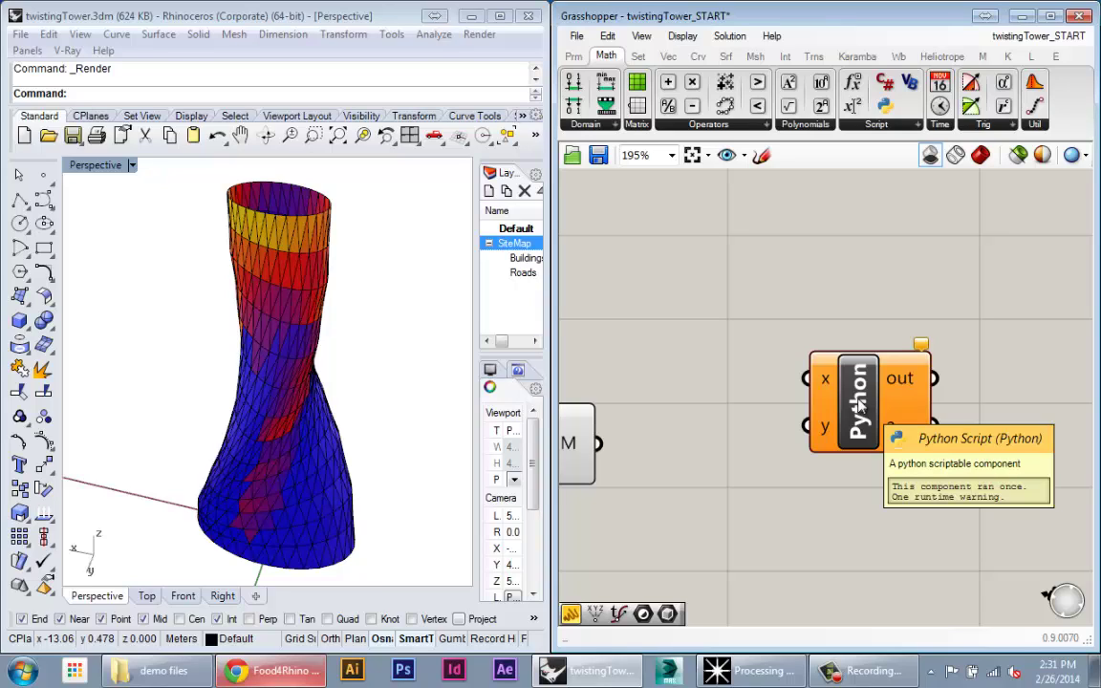
mouse_move(921, 350)
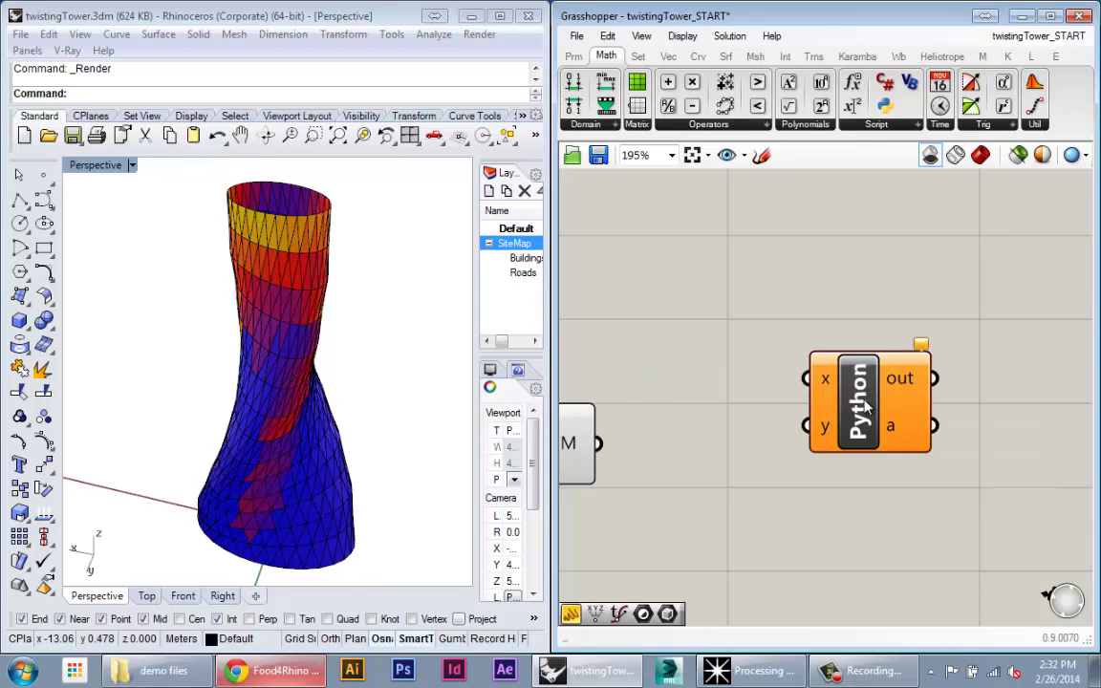
scroll(861, 411, down, 2)
double_click(863, 411)
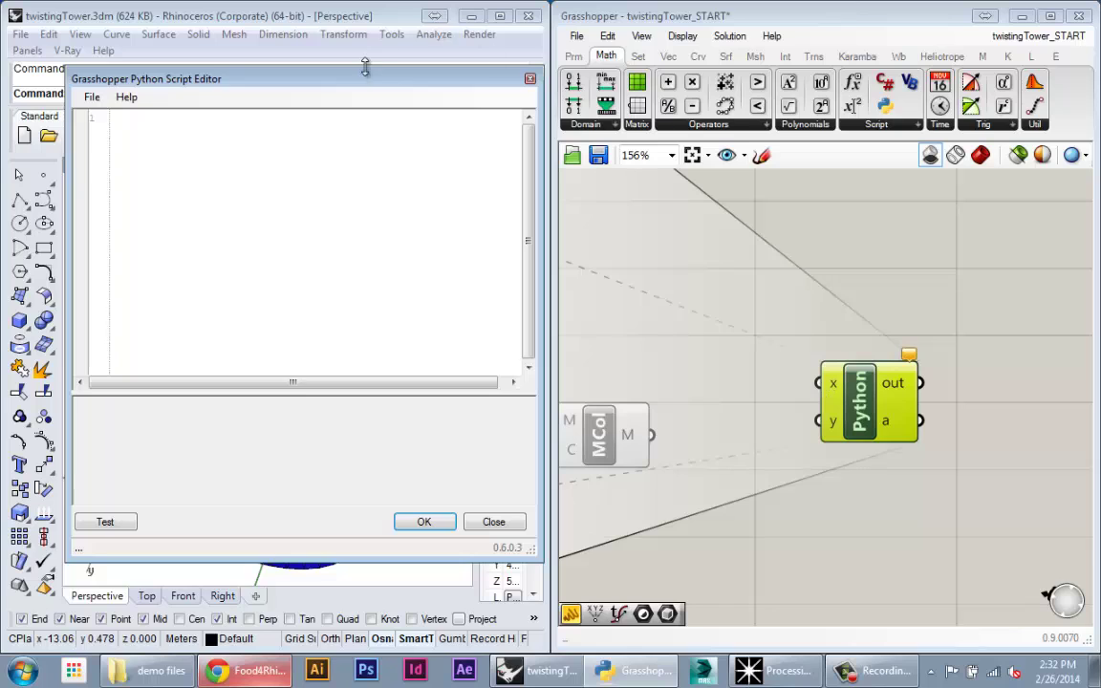
- Enlarge the Python script editor window and place it so the Python component stays visible beside it
drag(364, 67, 585, 29)
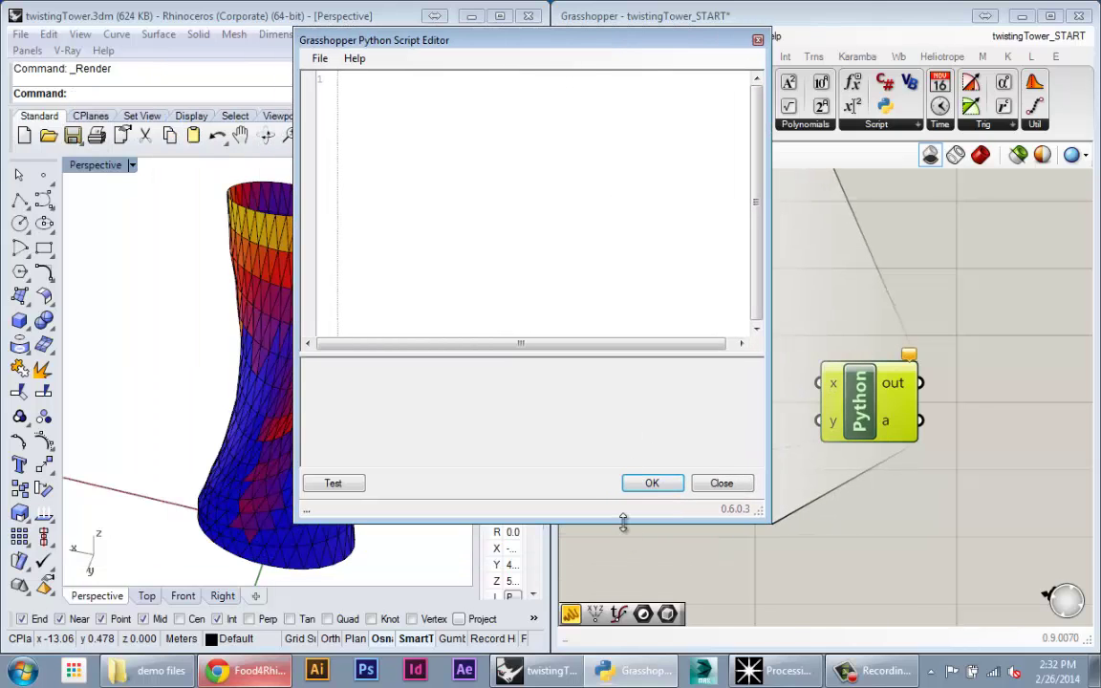
drag(572, 522, 571, 629)
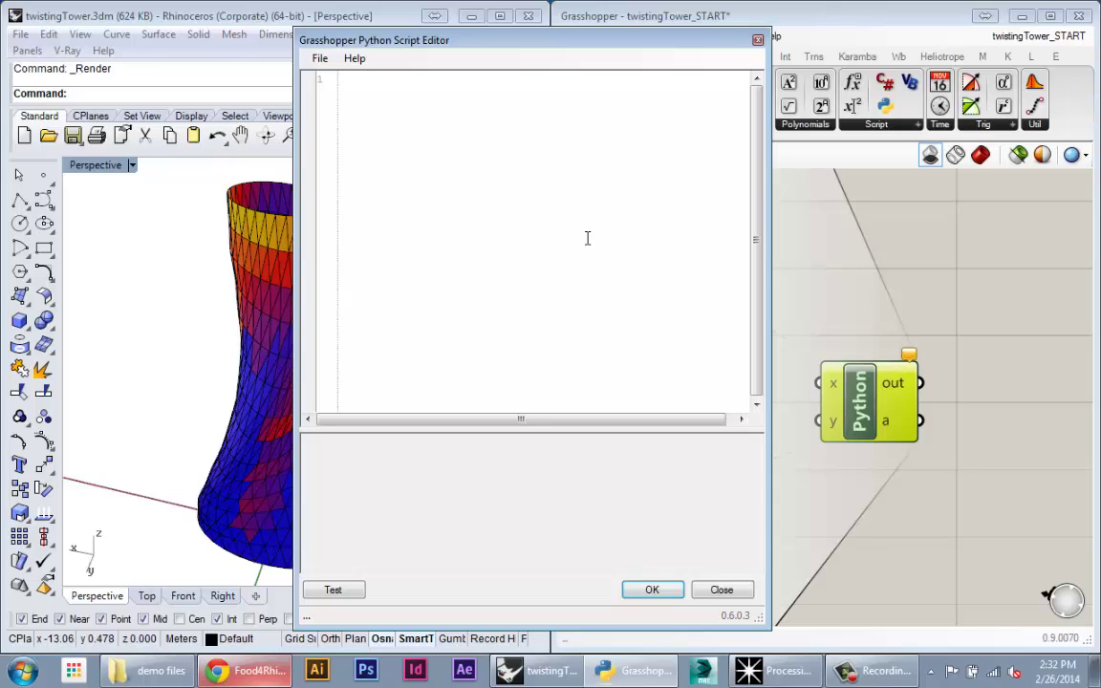
click(388, 90)
drag(656, 49, 598, 57)
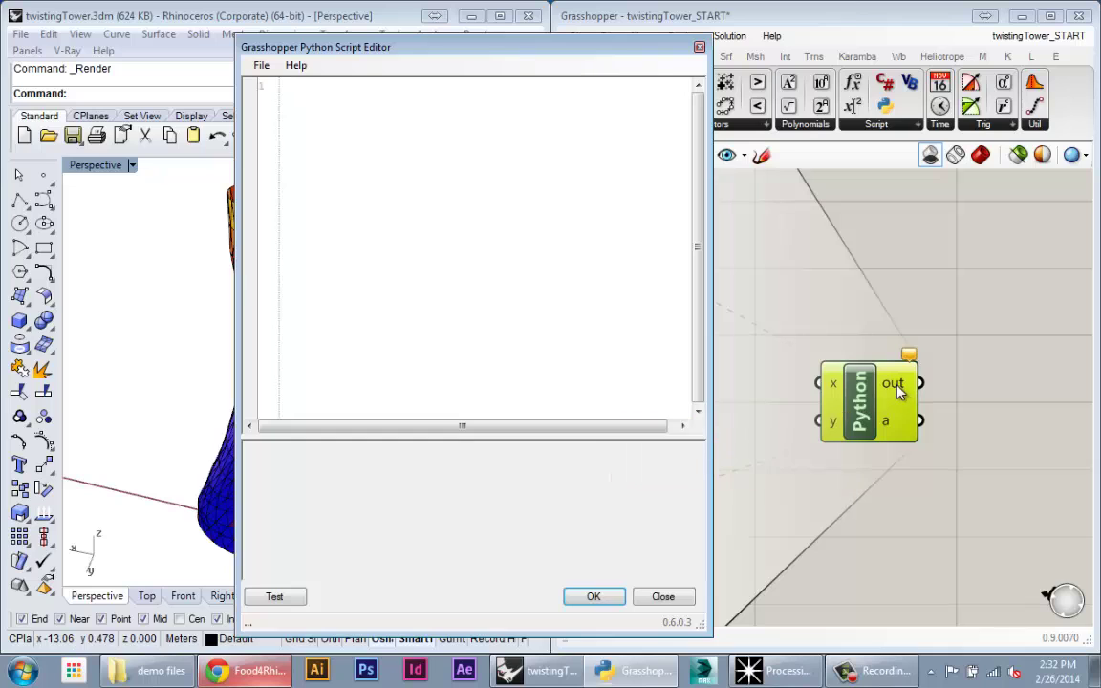
- Examine the add and remove controls for the Python component's inputs and outputs, and close the empty script editor
right_drag(866, 489, 853, 528)
scroll(857, 459, up, 4)
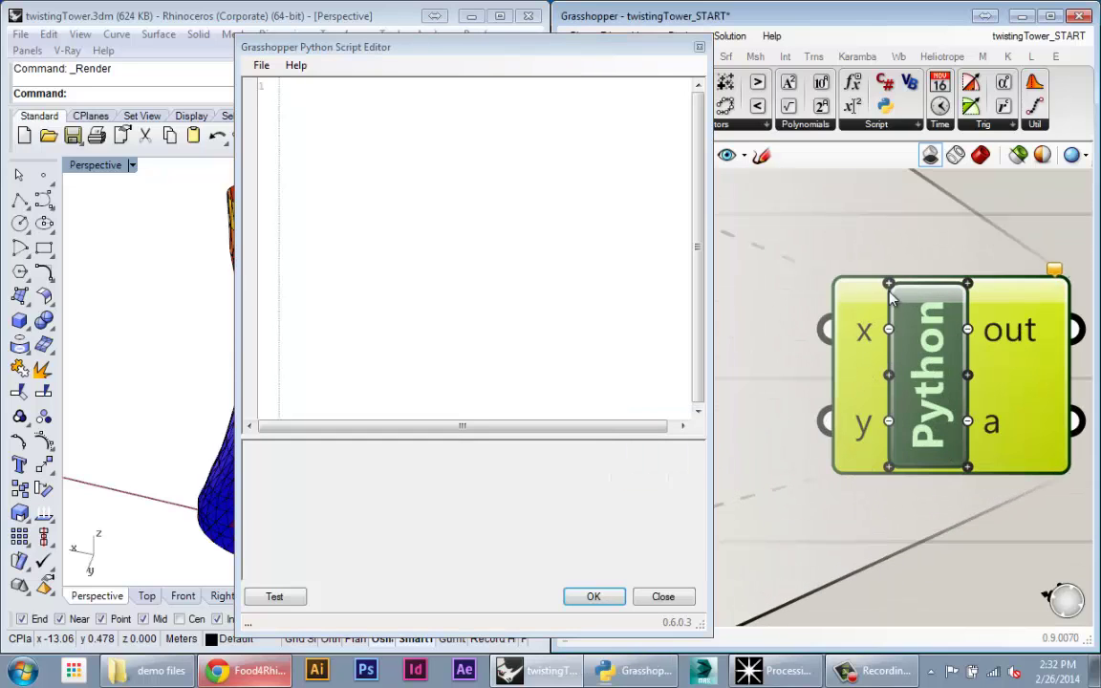
right_drag(971, 449, 935, 444)
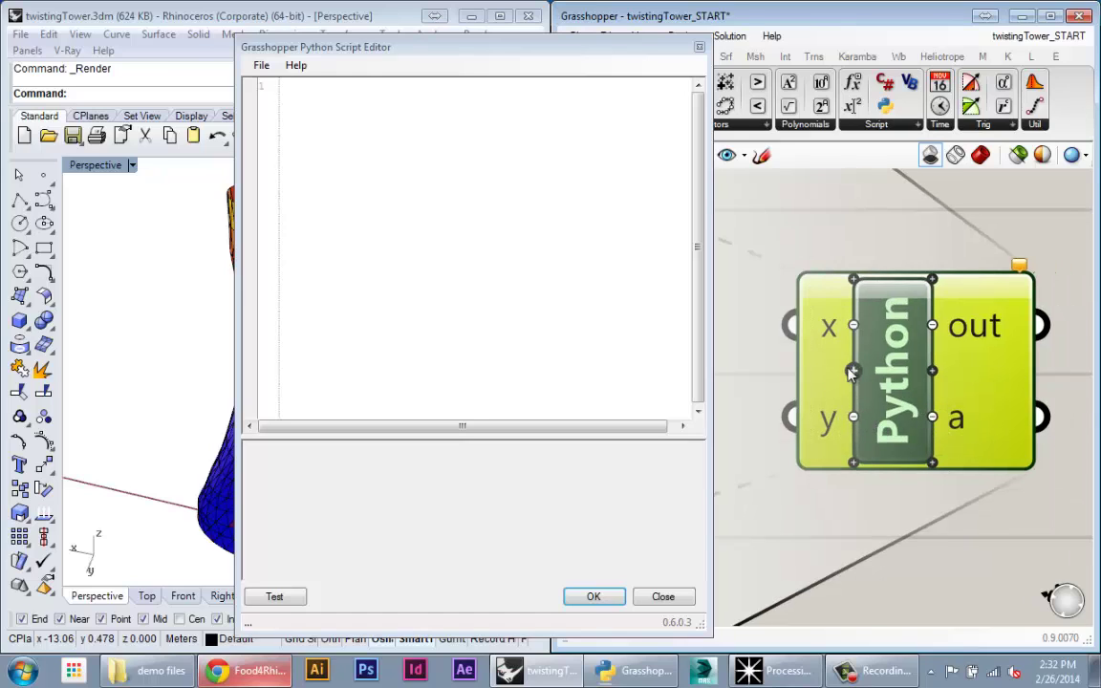
right_drag(884, 390, 937, 368)
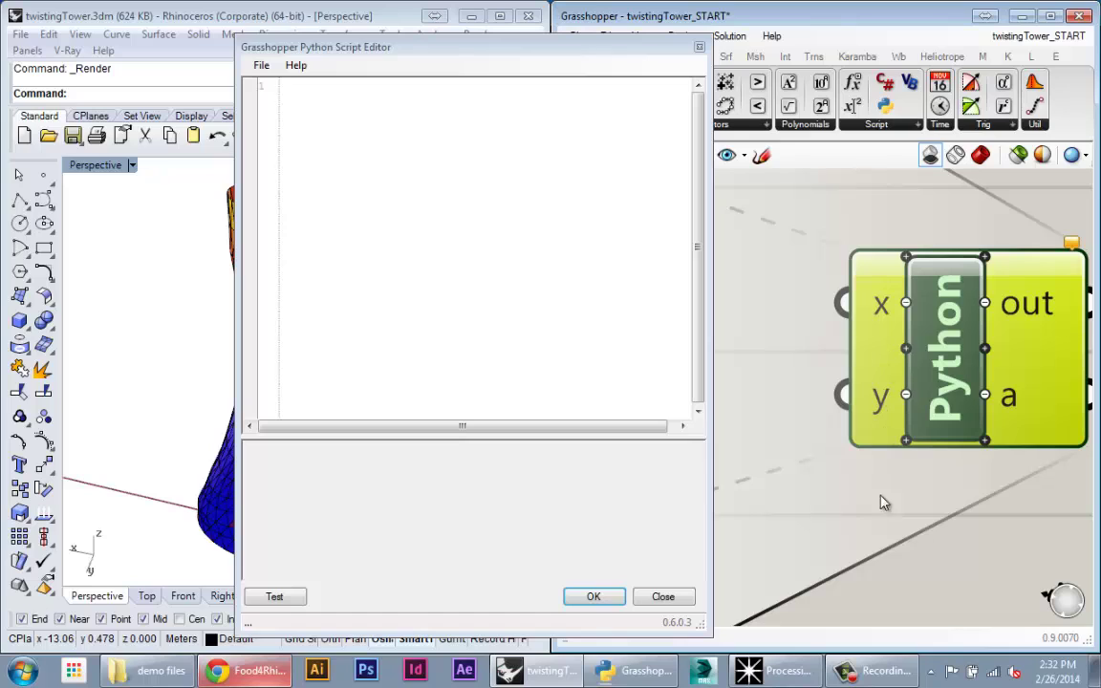
click(358, 95)
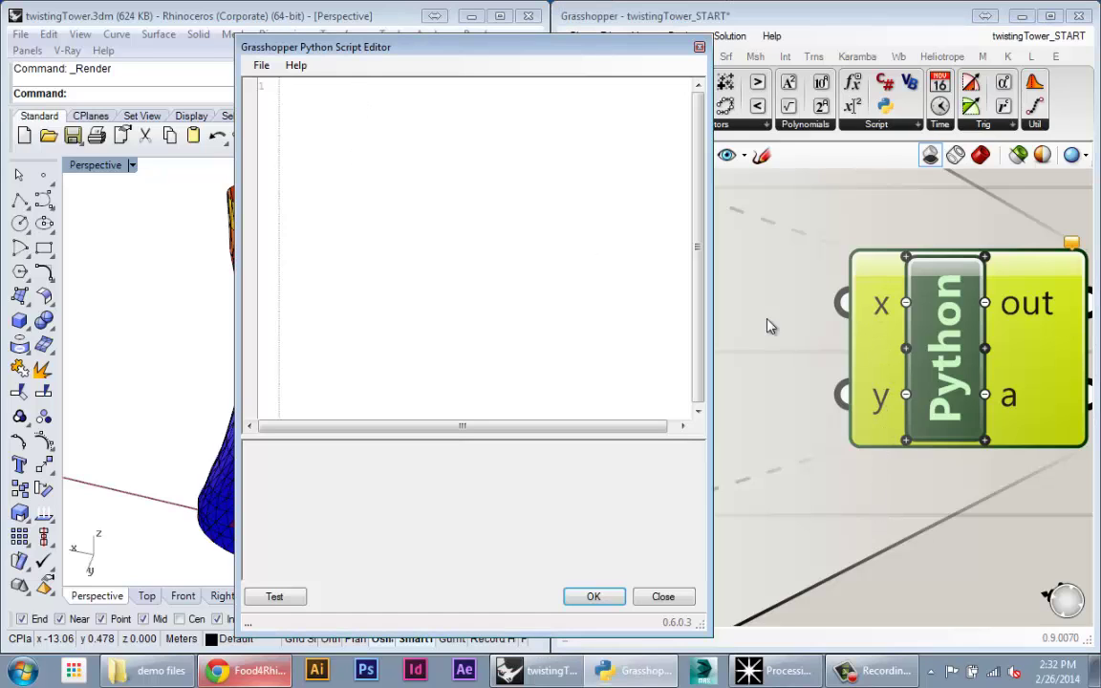
right_drag(1039, 421, 951, 393)
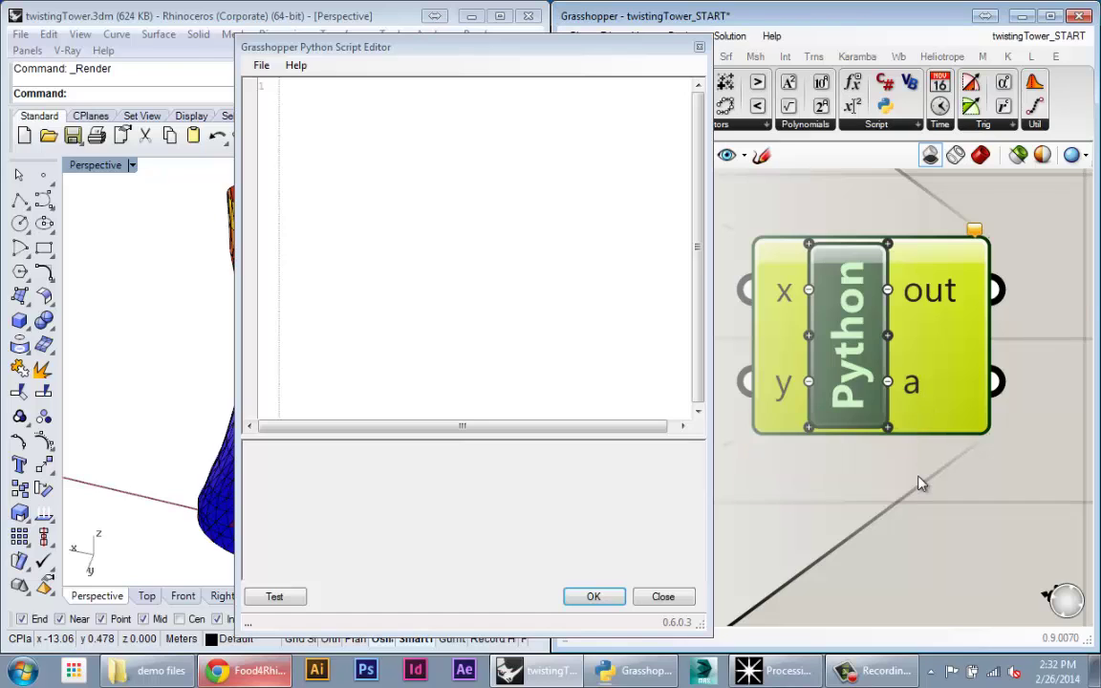
scroll(919, 484, down, 2)
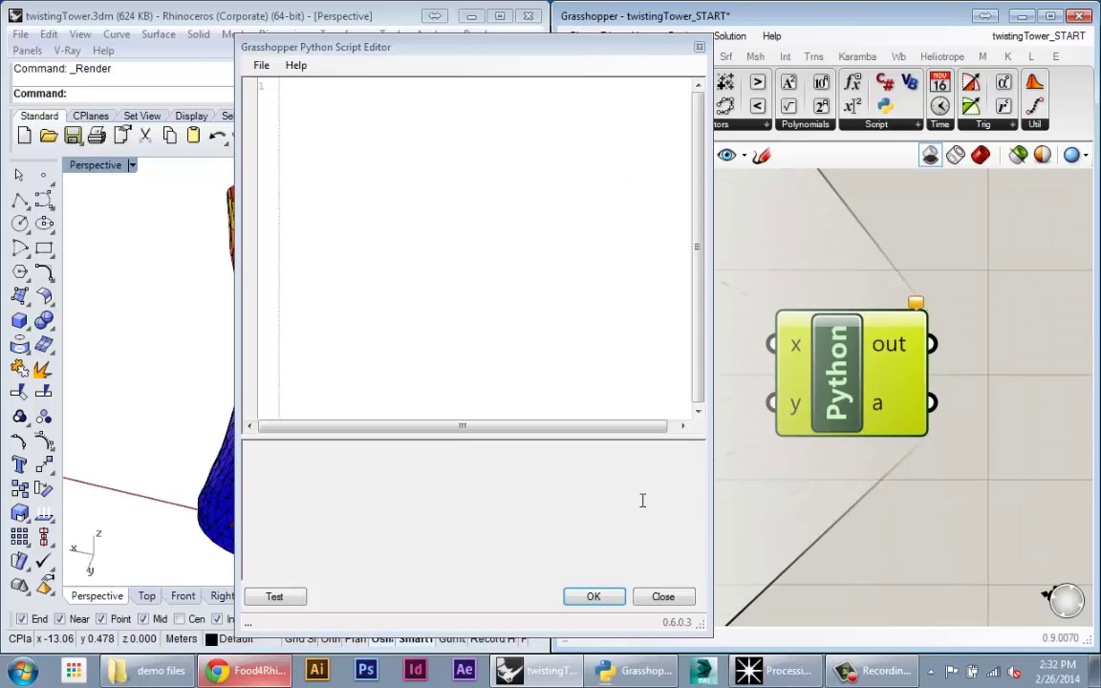
click(699, 46)
- Move the Python component a short distance farther from the Mesh Colours component
scroll(917, 286, down, 4)
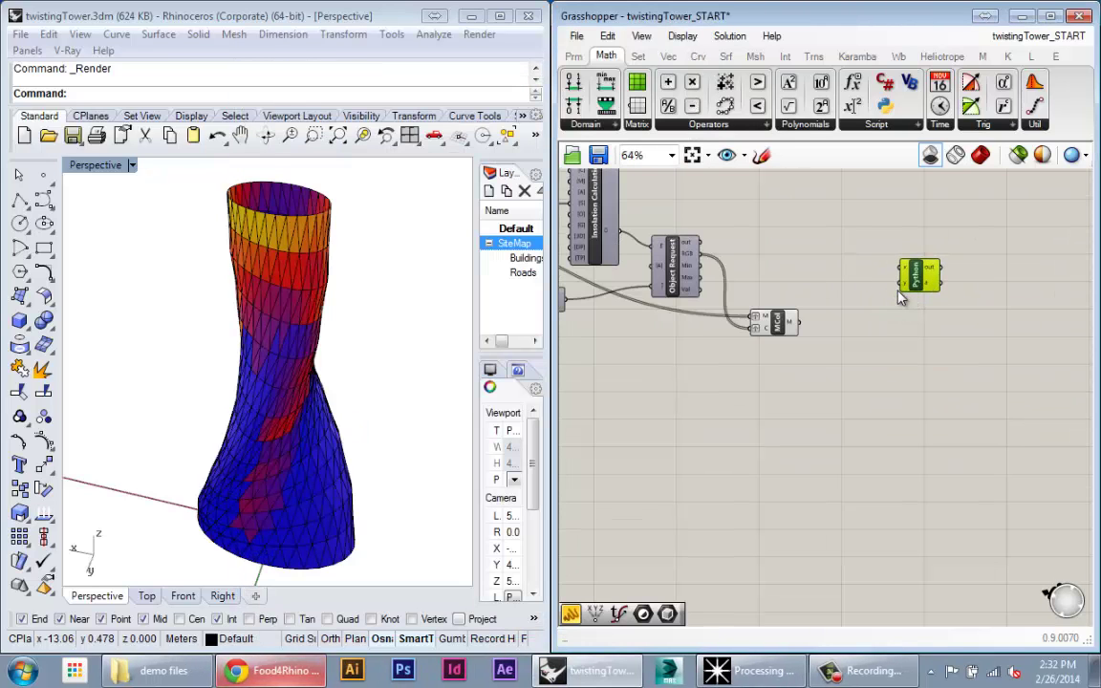
scroll(898, 296, up, 3)
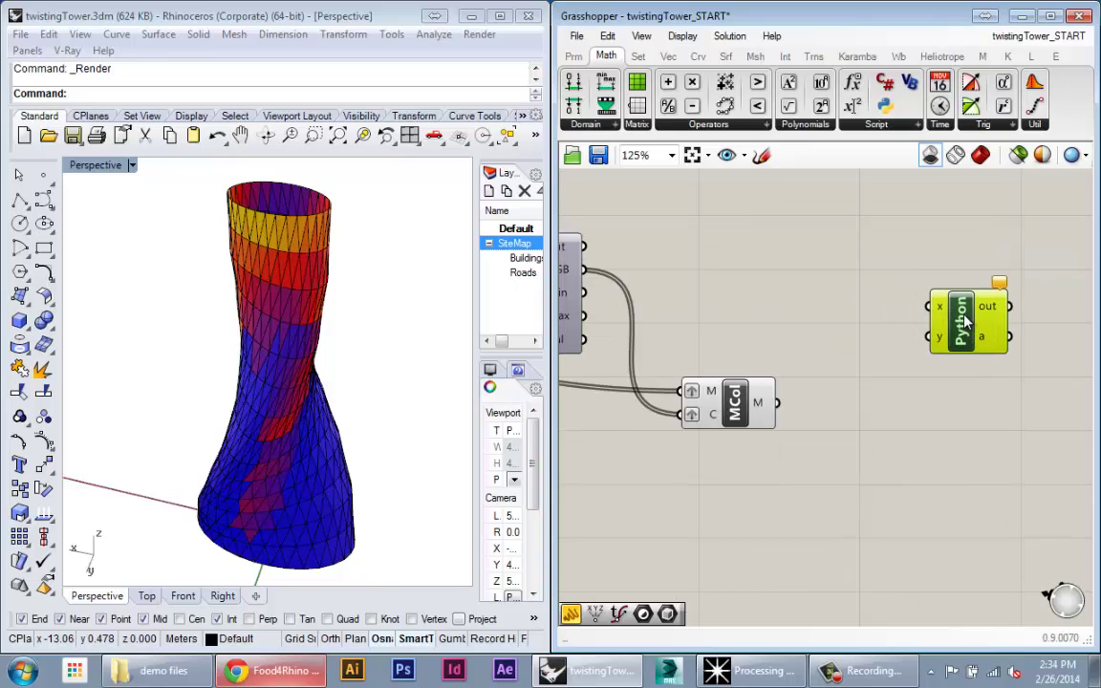
drag(966, 323, 944, 325)
click(879, 409)
right_drag(879, 408, 846, 466)
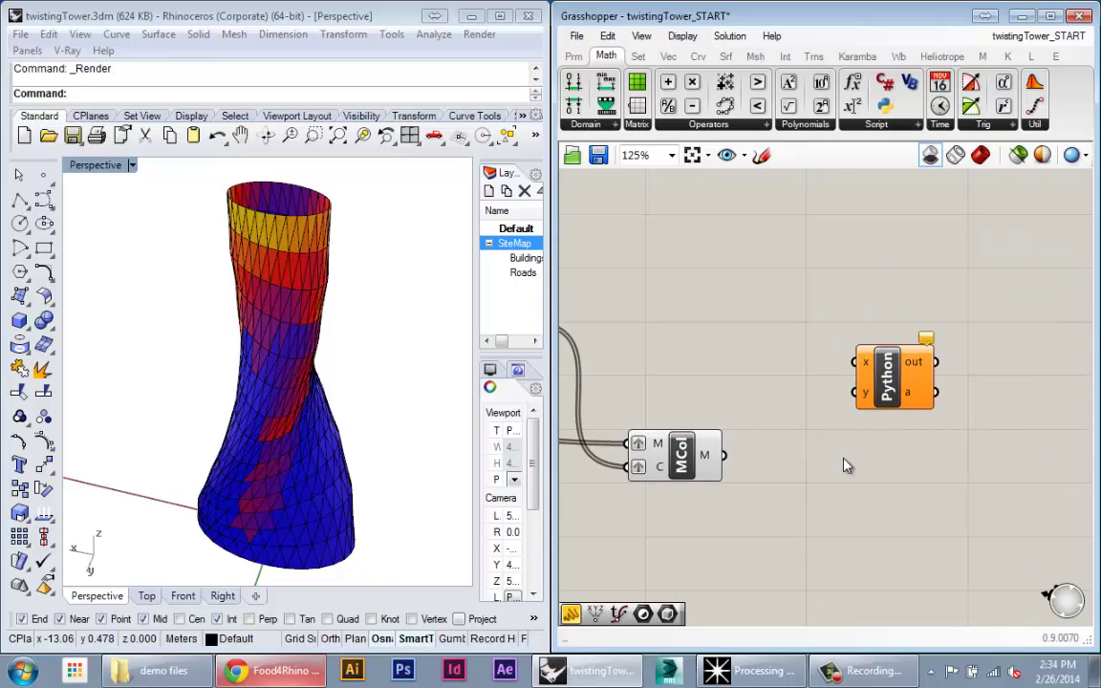
drag(897, 378, 905, 364)
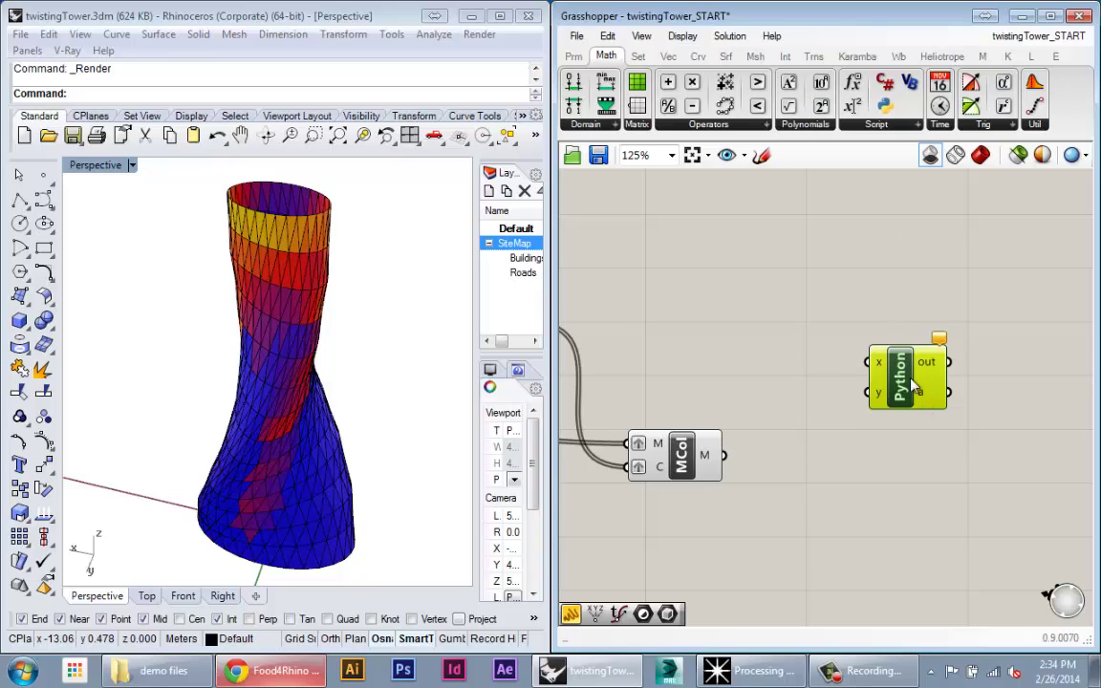
drag(904, 366, 964, 370)
right_drag(951, 390, 899, 411)
drag(896, 413, 904, 406)
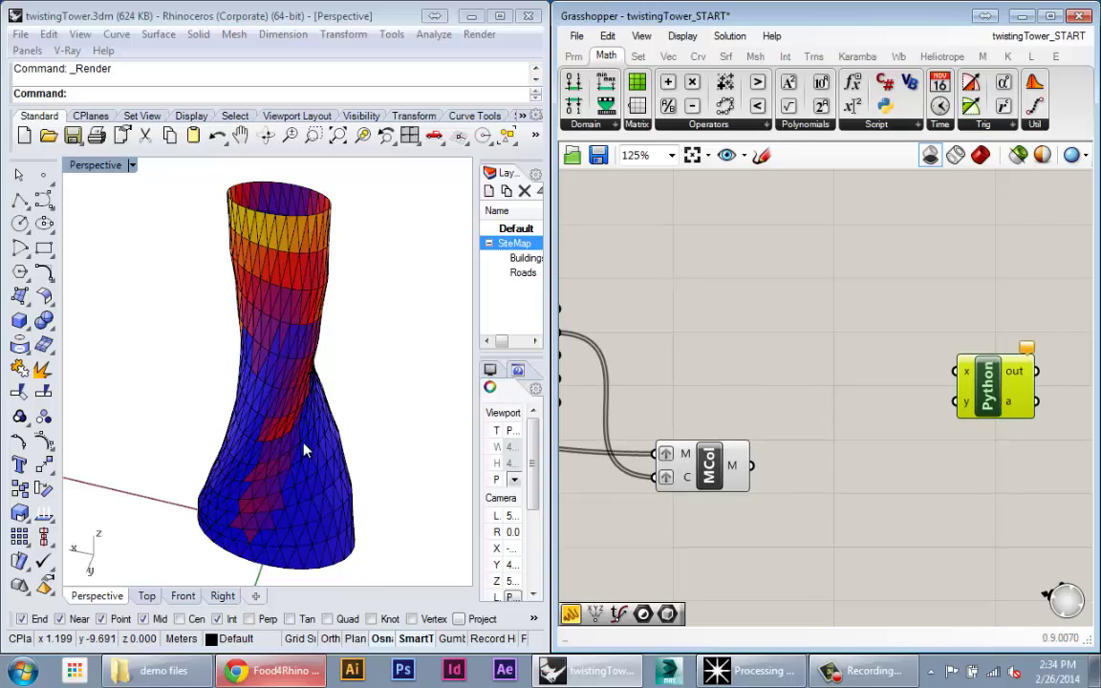
- Inspect the individually coloured faces on the lower part of the tower mesh in Rhino's Perspective viewport
right_drag(238, 437, 186, 409)
scroll(271, 411, up, 6)
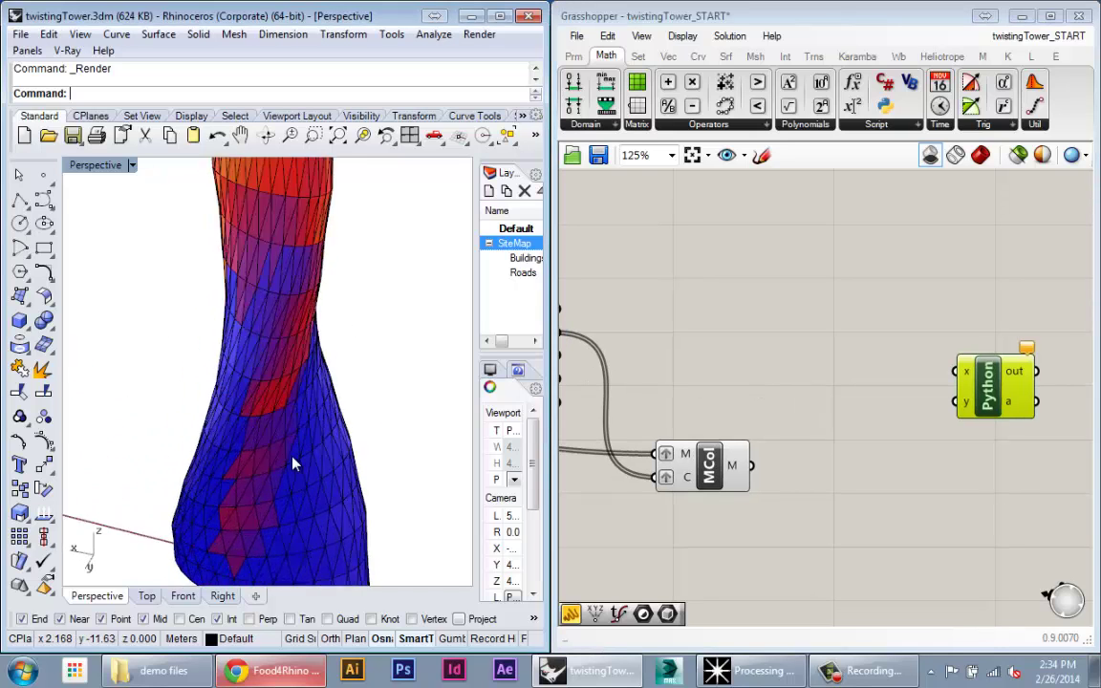
scroll(264, 421, down, 4)
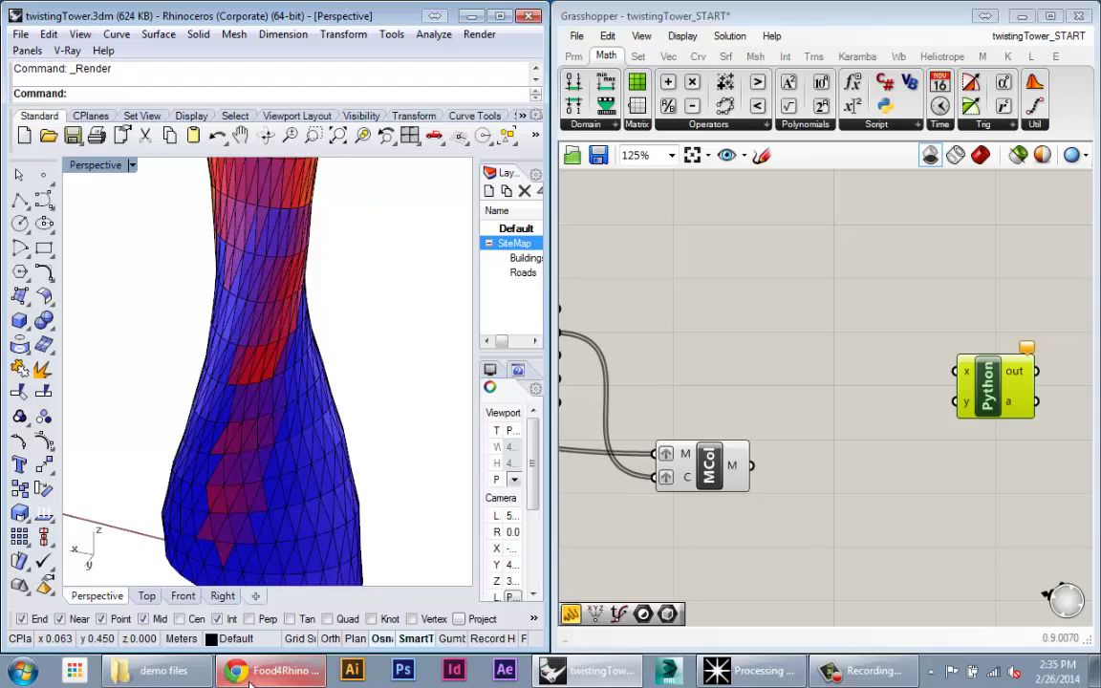
- Return to the Grasshopper canvas and shift the Python component well clear of Mesh Colours, leaving room for components in between
drag(987, 401, 1024, 402)
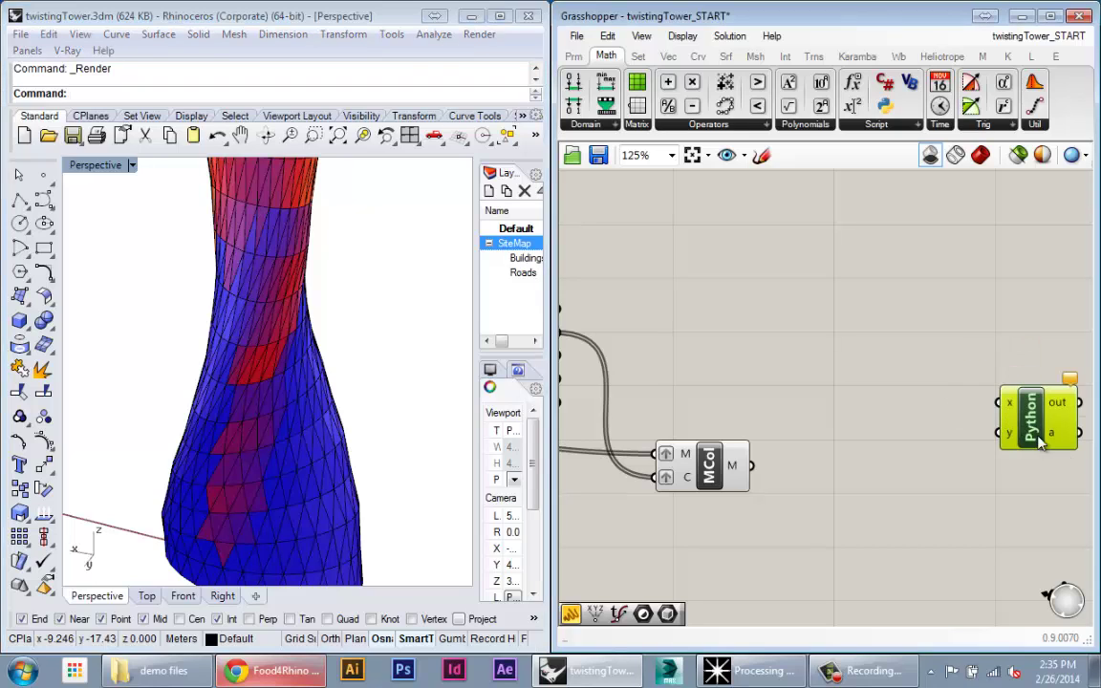
right_drag(968, 401, 865, 389)
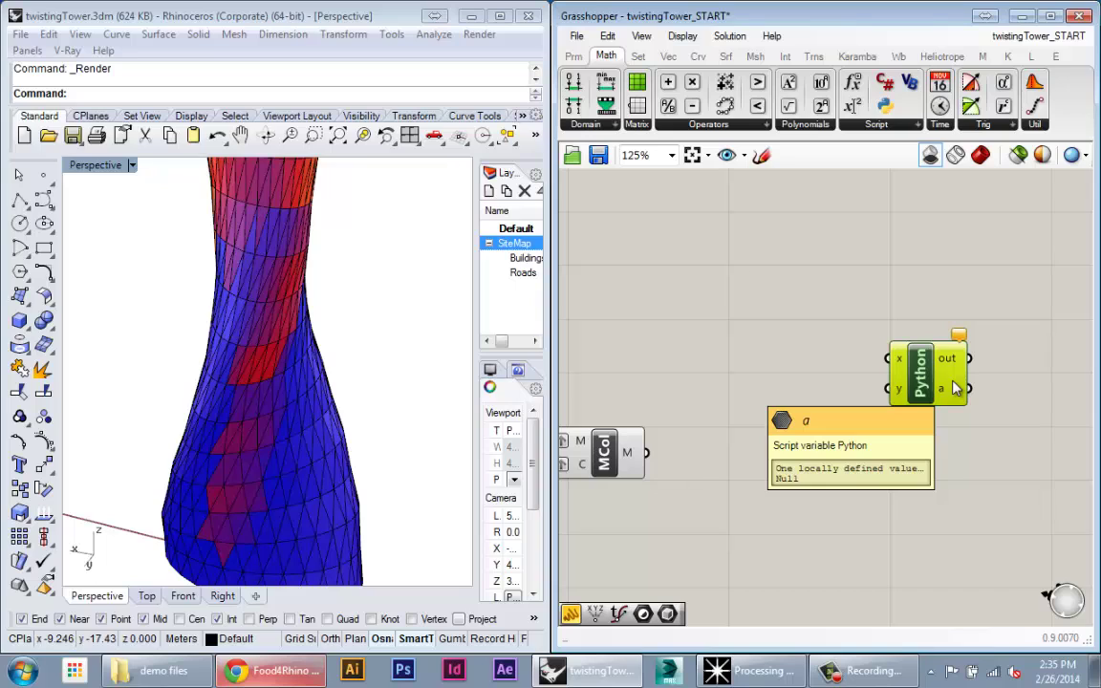
mouse_move(942, 405)
right_down()
mouse_move(1038, 396)
mouse_move(953, 388)
right_up()
drag(937, 375, 997, 373)
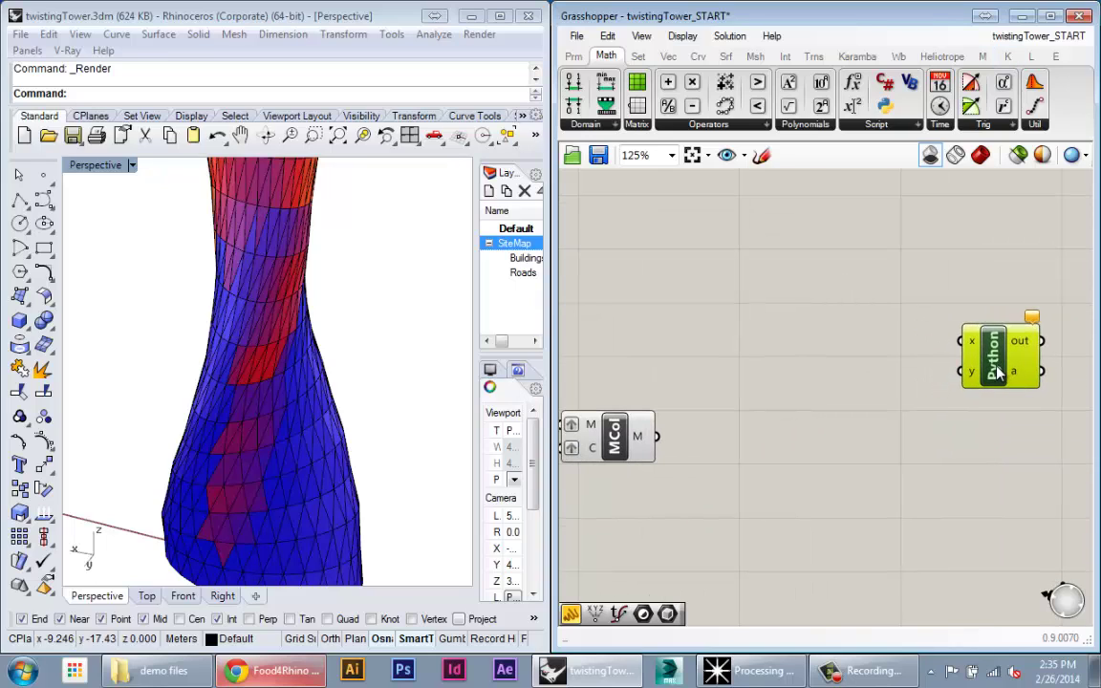
scroll(828, 393, down, 2)
scroll(727, 411, up, 3)
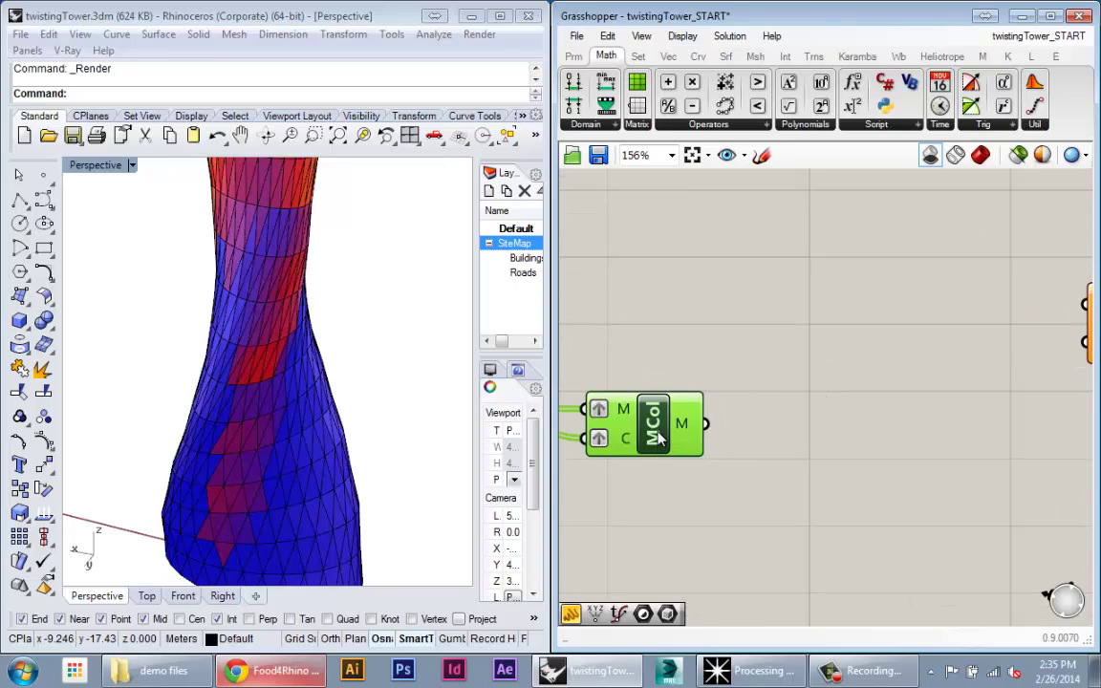
scroll(659, 478, down, 2)
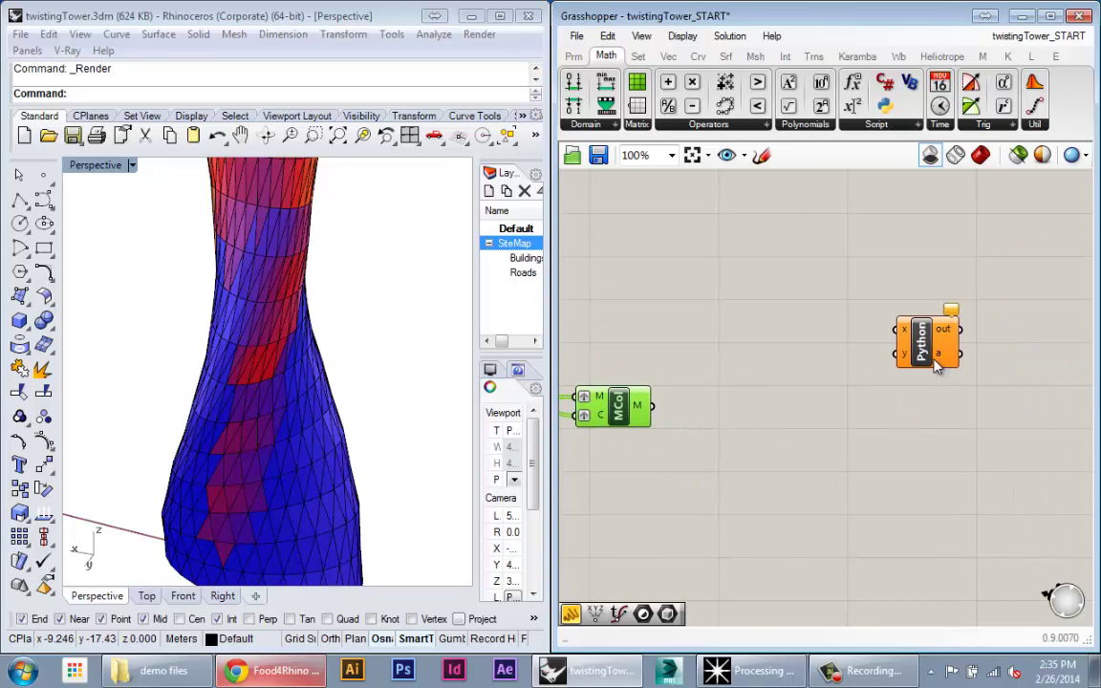
drag(937, 366, 994, 355)
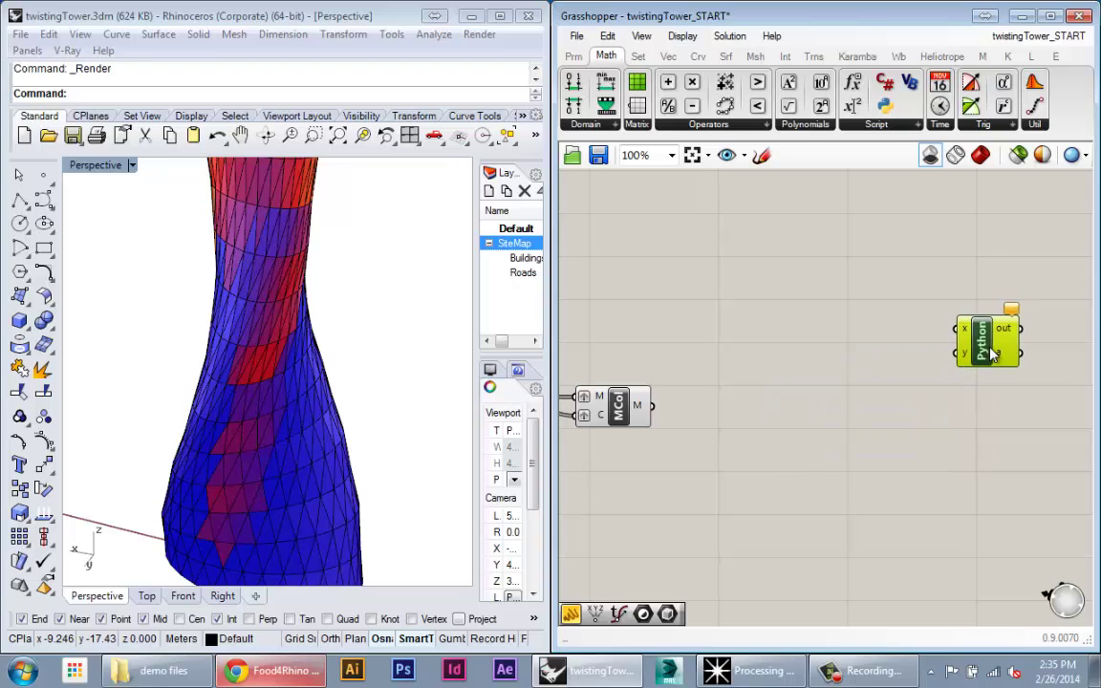
scroll(861, 416, down, 1)
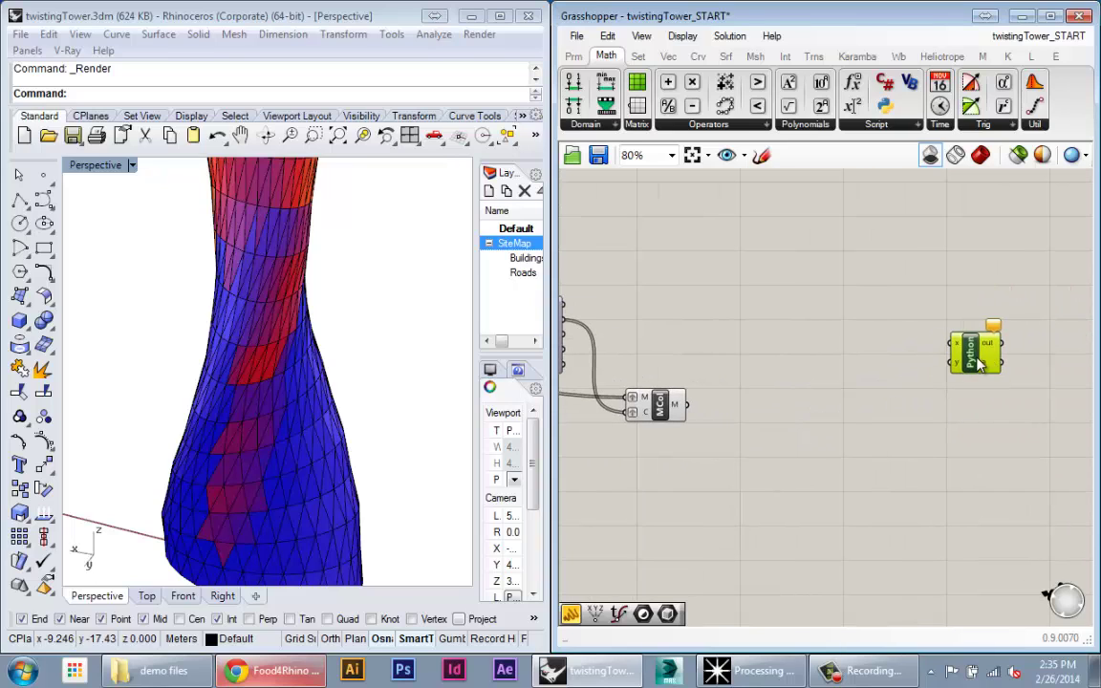
- Place a Deconstruct Mesh component beside Mesh Colours and connect the coloured mesh output to its mesh input
scroll(659, 457, up, 3)
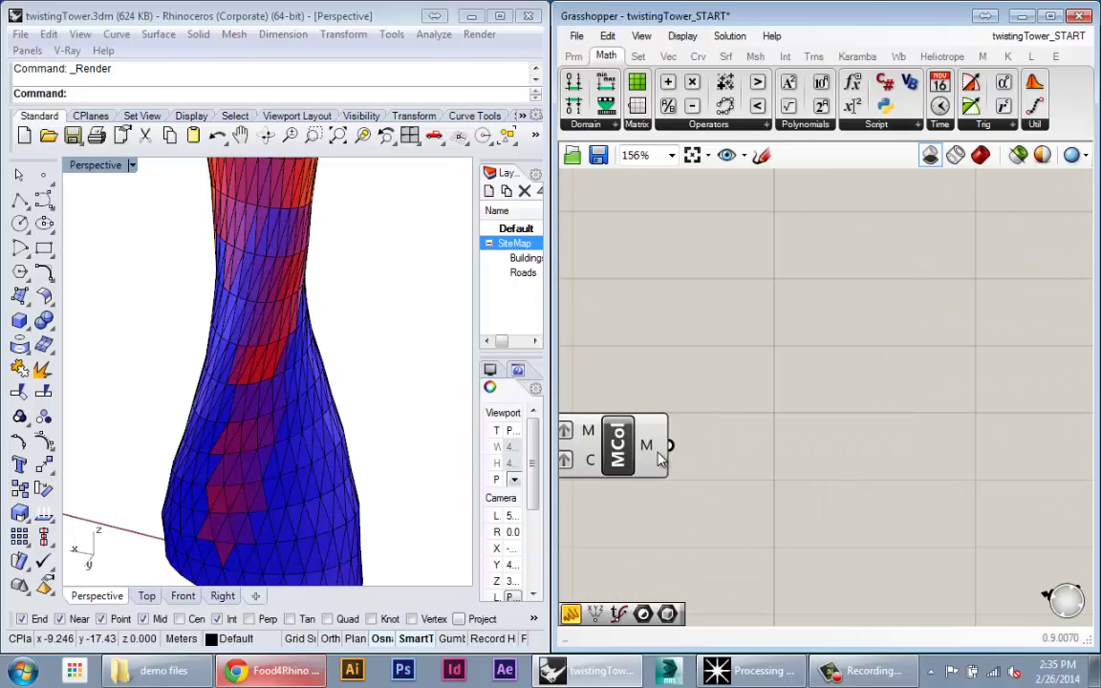
click(620, 445)
scroll(698, 448, down, 3)
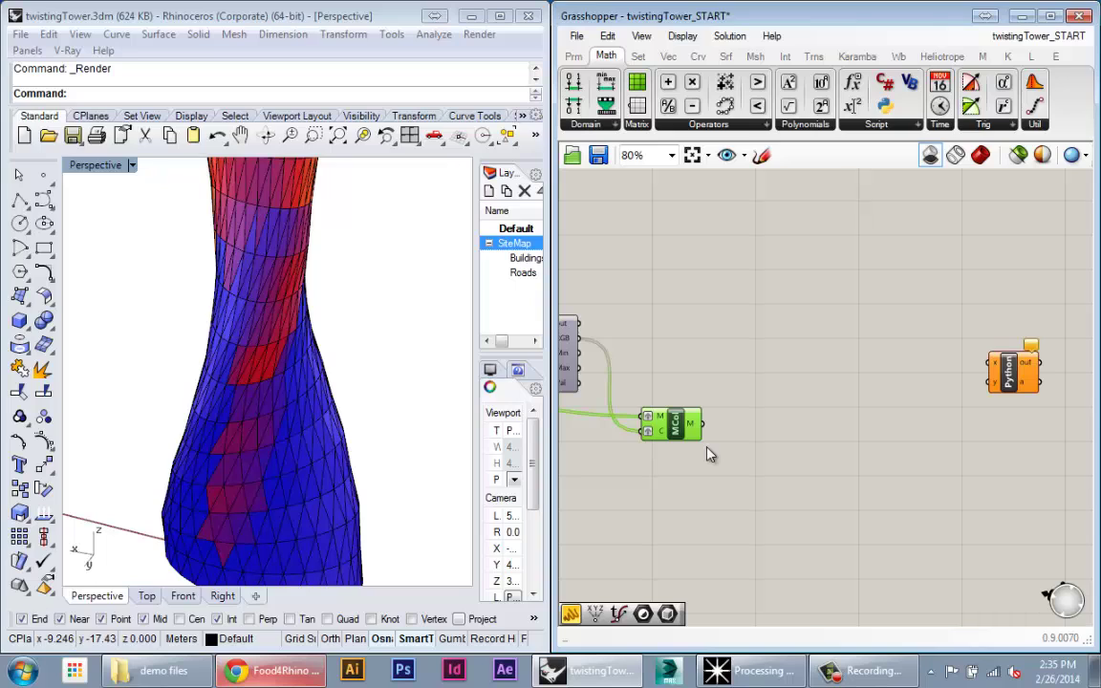
double_click(710, 455)
text(desm)
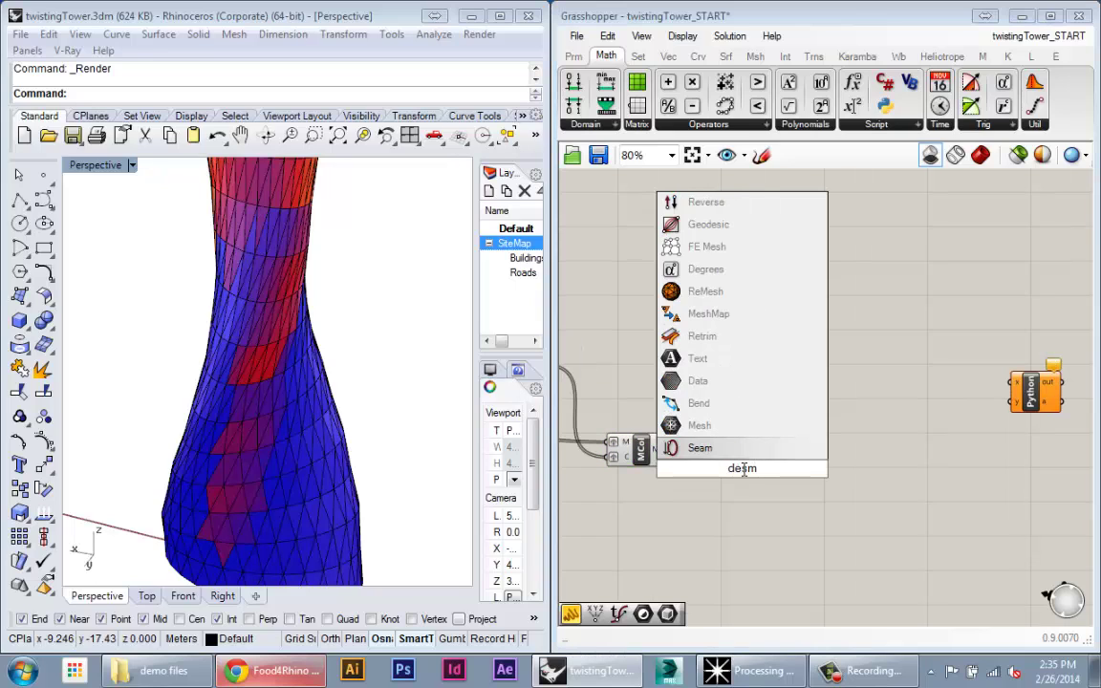
key(BackSpace)
key(BackSpace)
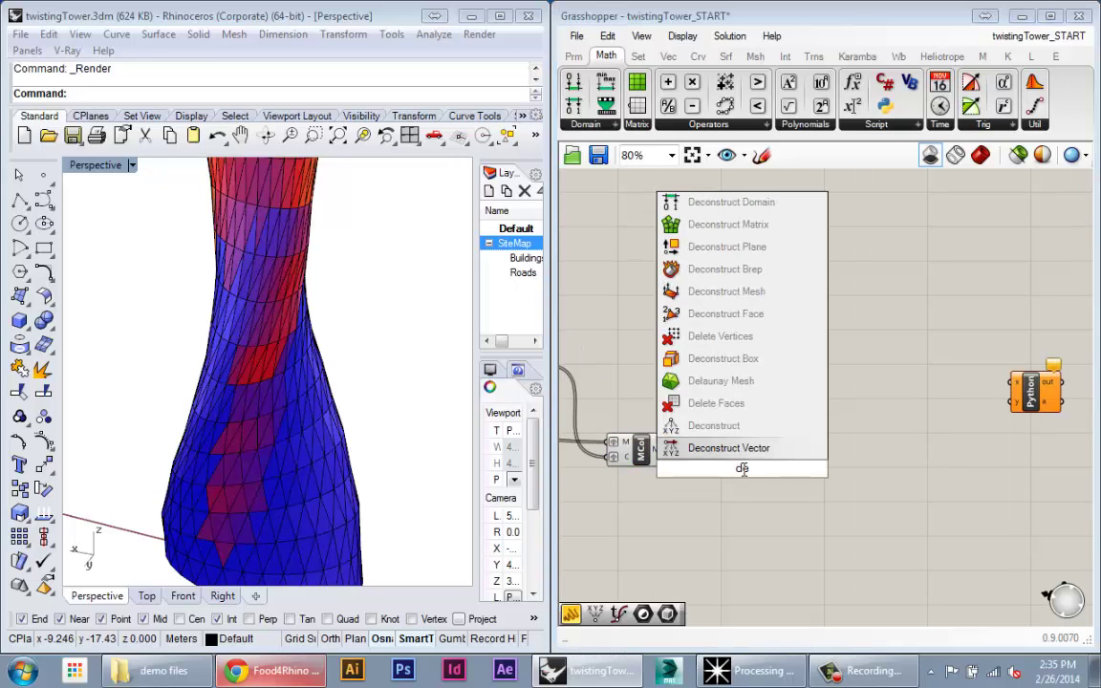
click(727, 292)
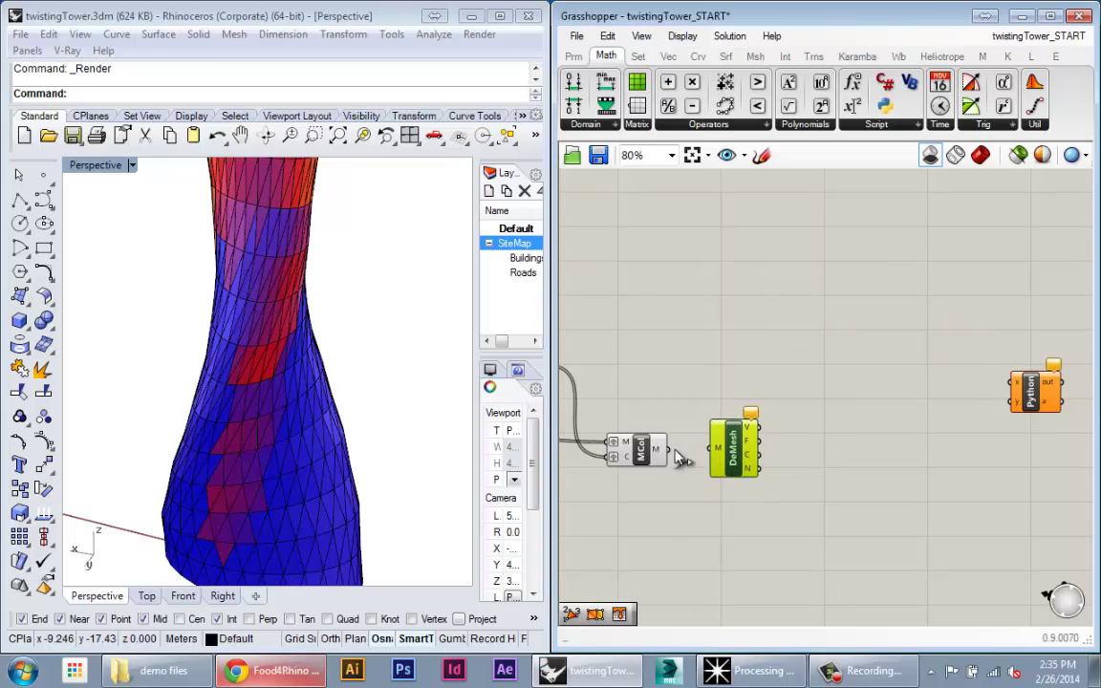
drag(668, 449, 741, 401)
scroll(726, 444, up, 3)
mouse_move(768, 385)
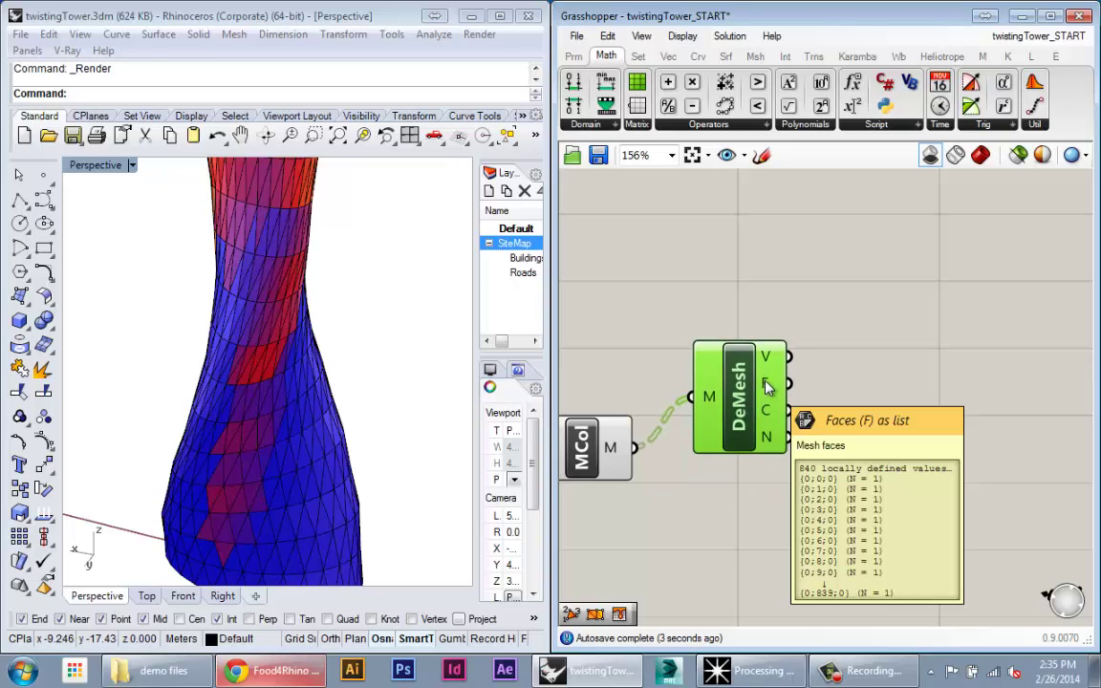
- Place a Deconstruct Face component beside Deconstruct Mesh, connect the Faces output to it, and check its corner outputs A to D
scroll(767, 385, down, 3)
double_click(799, 400)
text(decon)
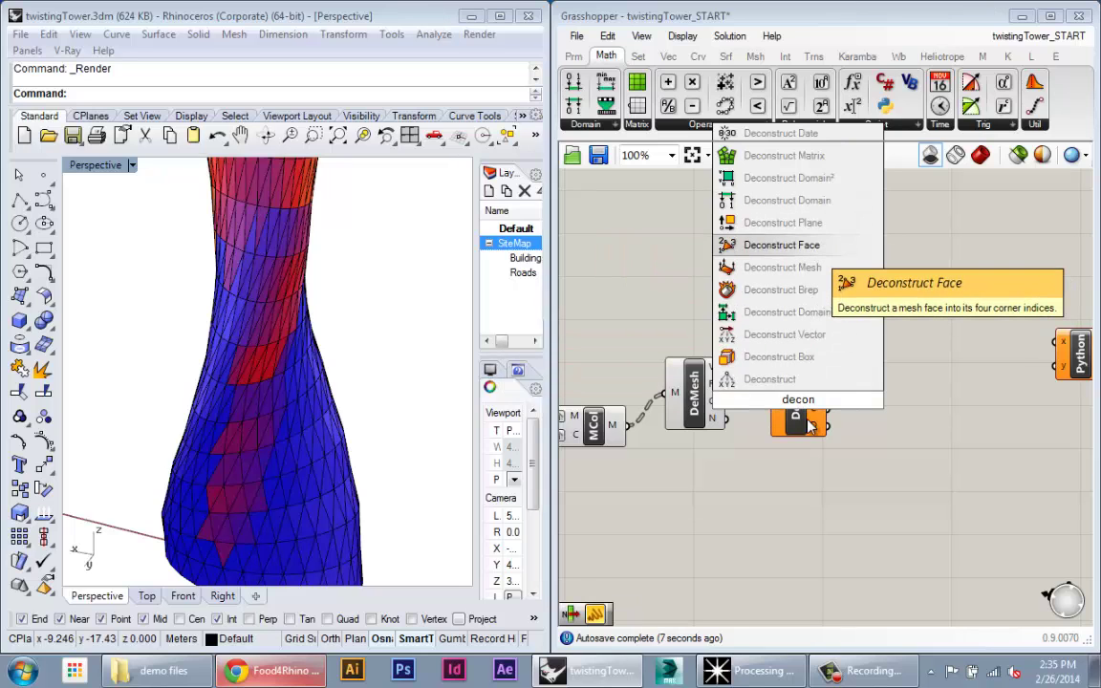
click(782, 244)
drag(798, 421, 794, 390)
drag(725, 385, 775, 388)
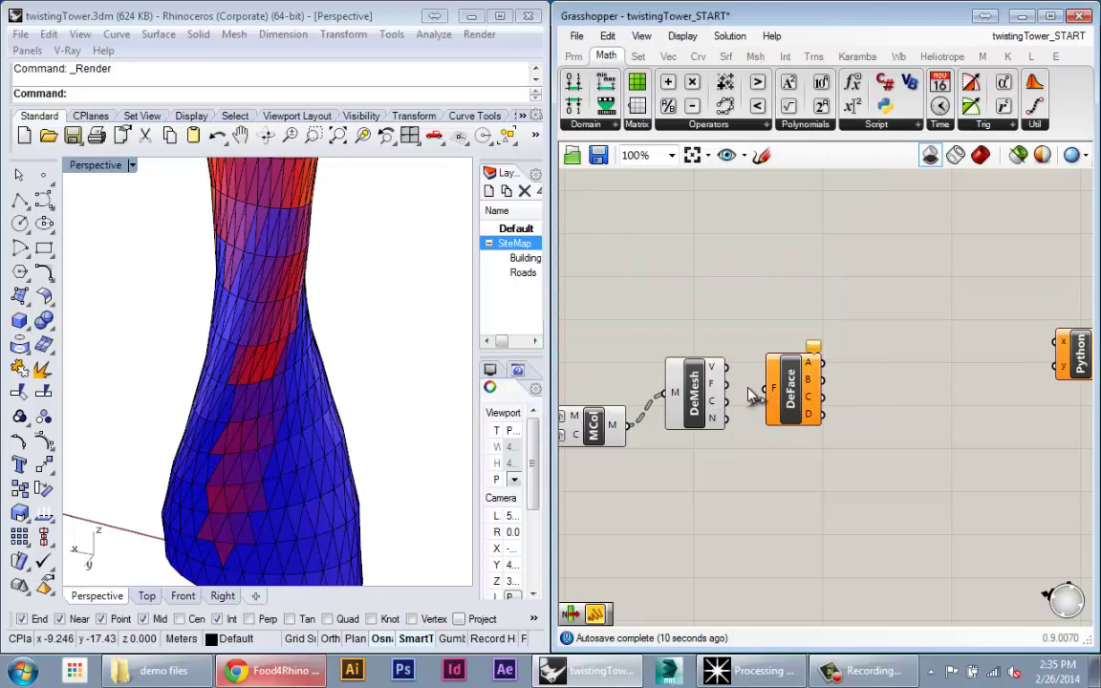
scroll(803, 414, up, 3)
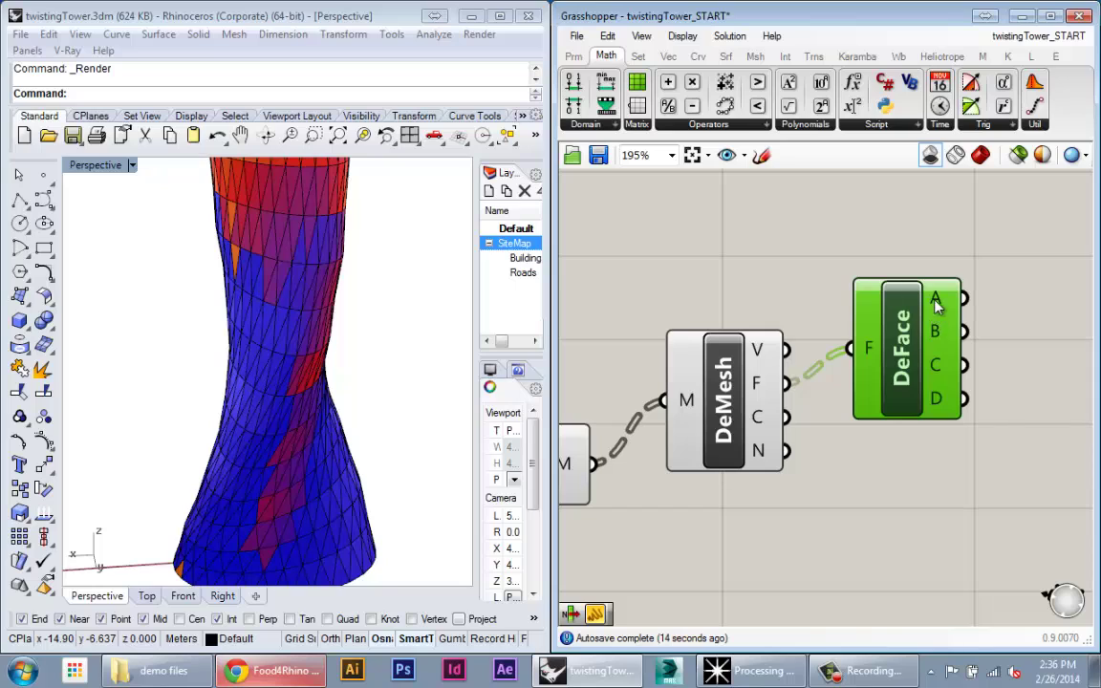
mouse_move(937, 304)
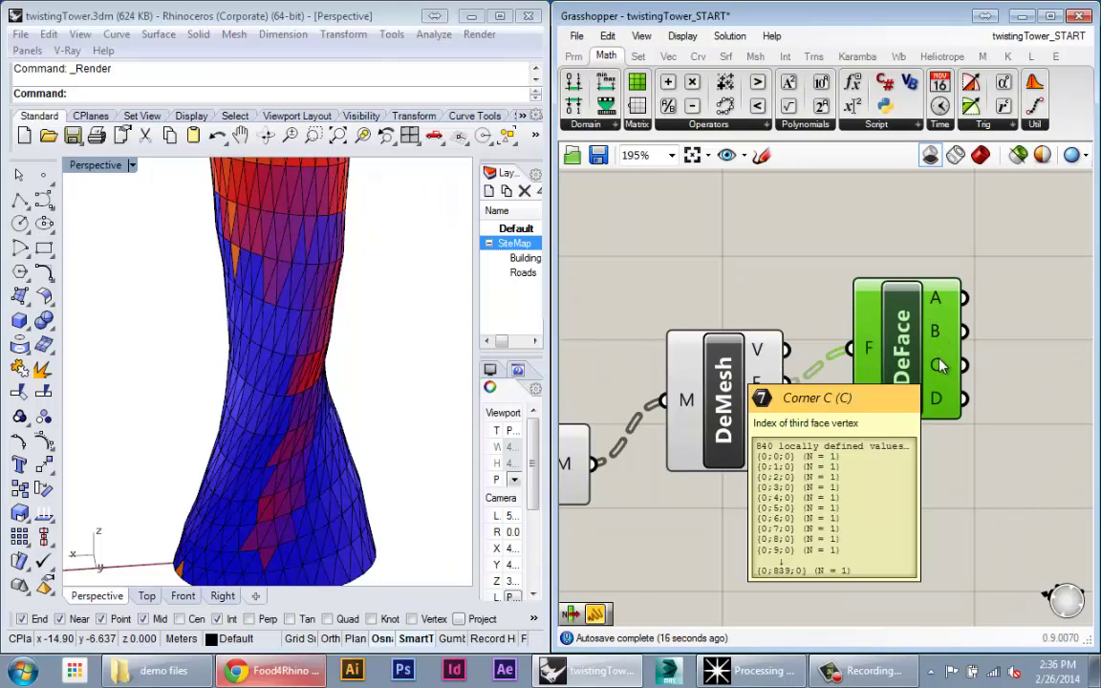
mouse_move(942, 400)
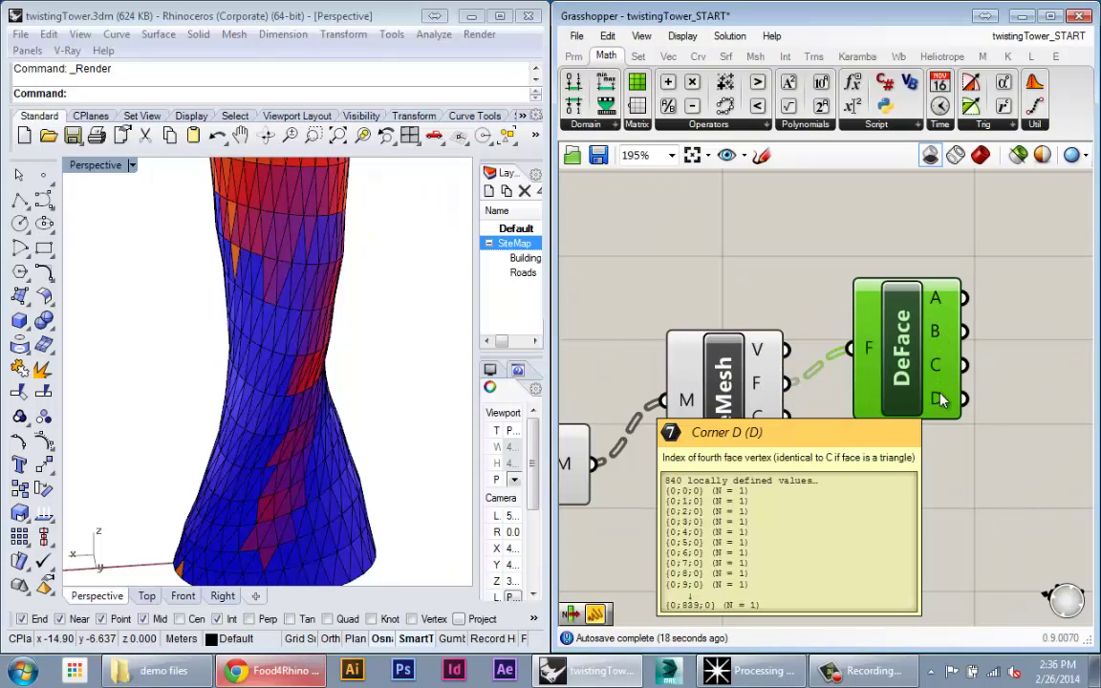
scroll(870, 411, down, 1)
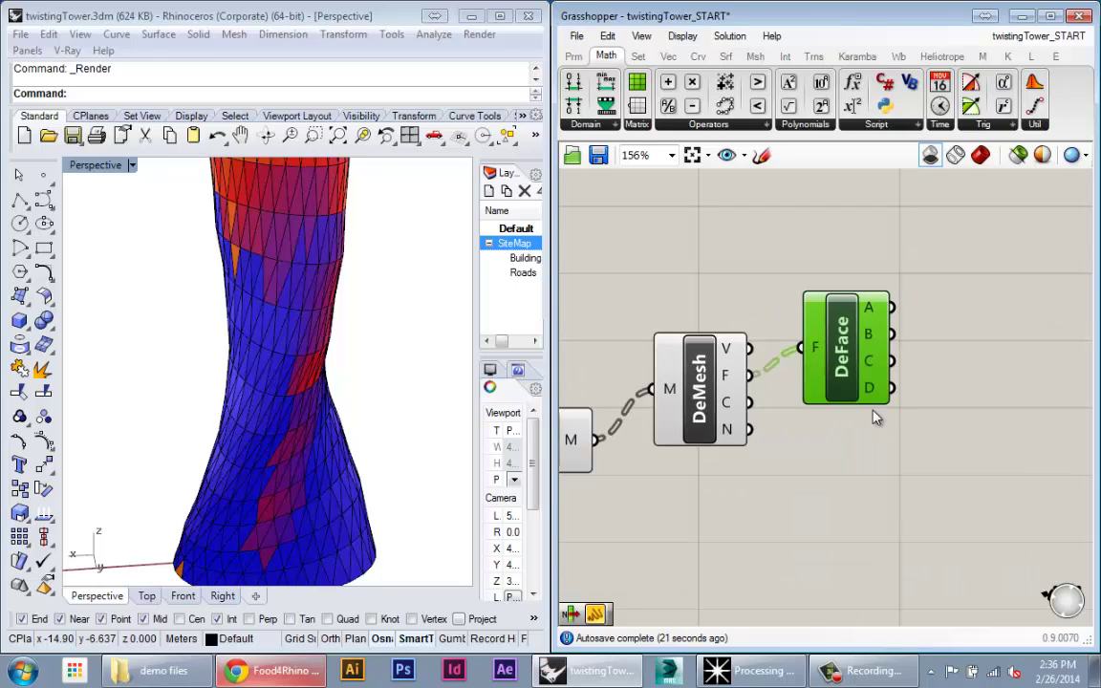
- Place a List Item component just beside Deconstruct Face, in the gap before the Python component
right_drag(838, 404, 742, 401)
drag(720, 373, 735, 345)
scroll(713, 443, down, 2)
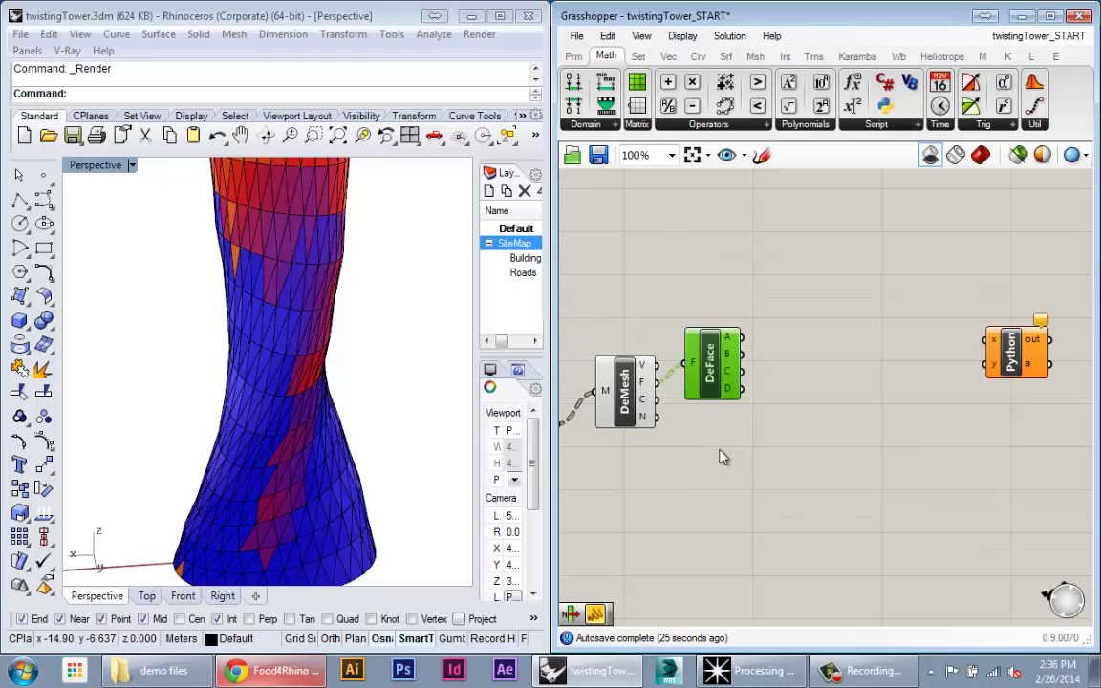
right_drag(709, 442, 688, 428)
double_click(788, 373)
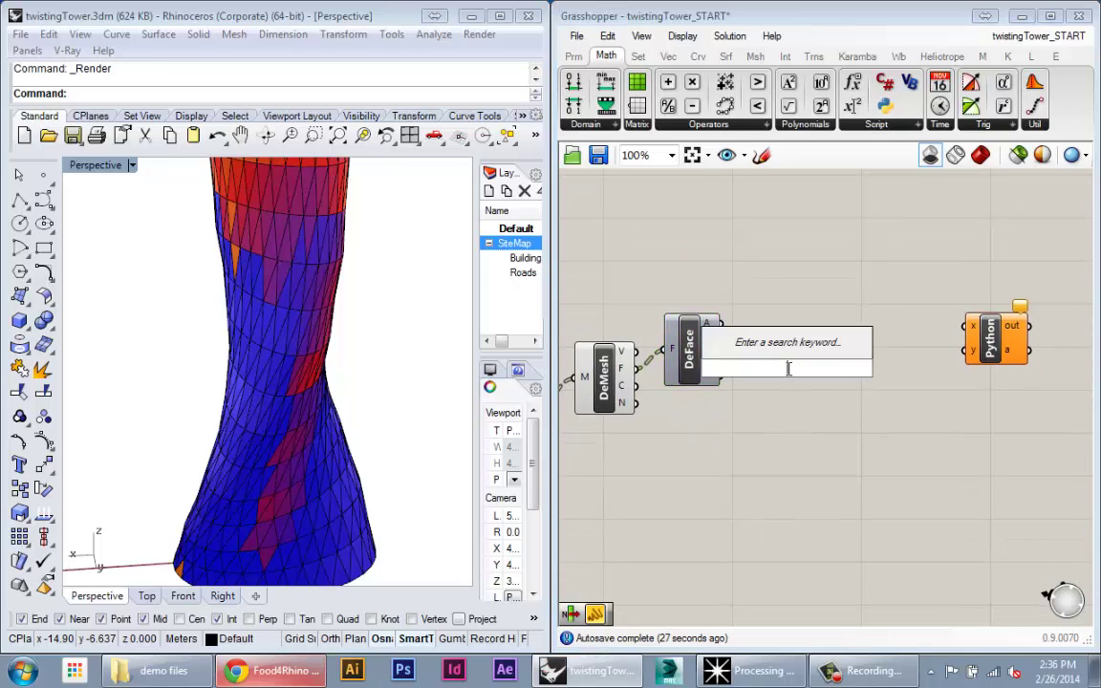
text(item)
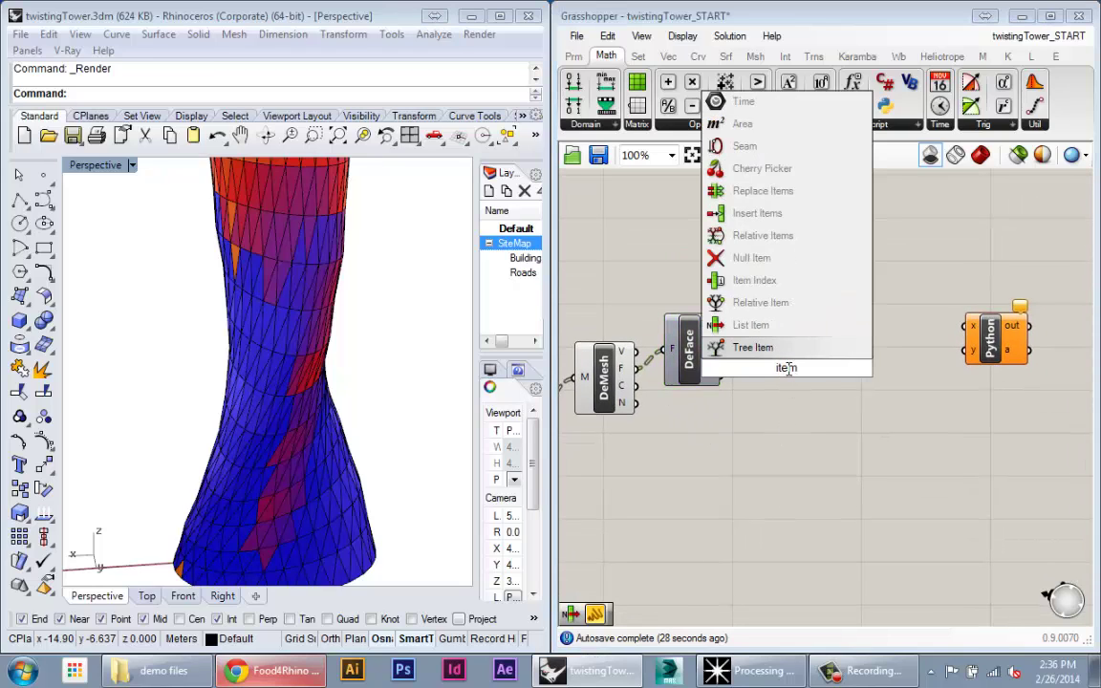
click(765, 325)
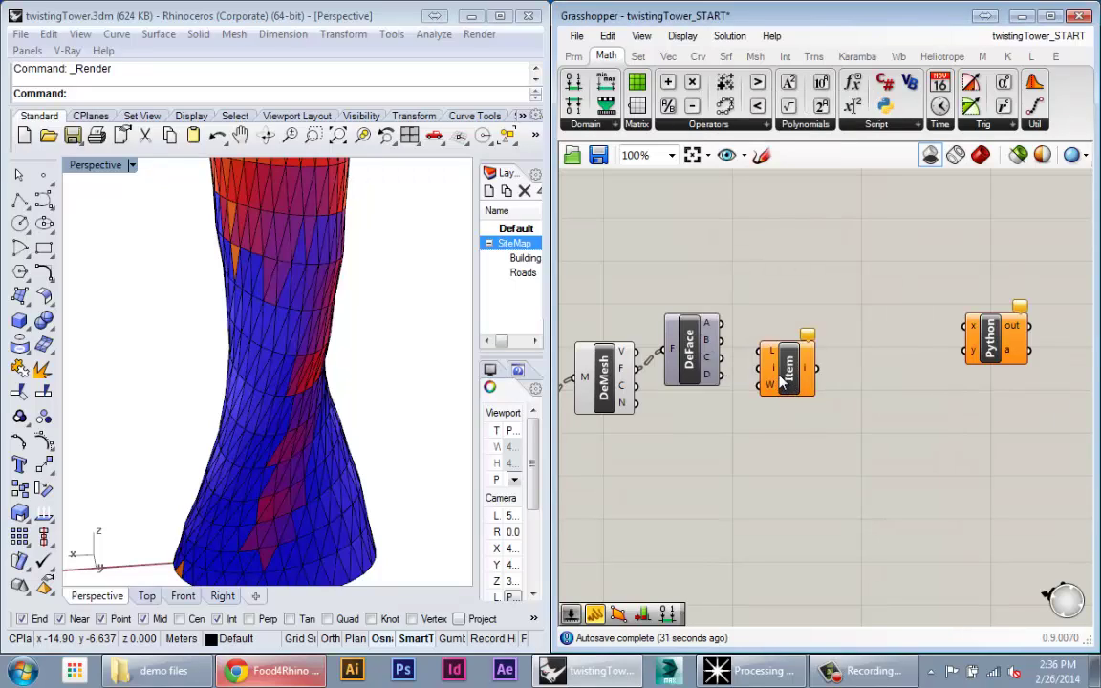
drag(782, 381, 786, 344)
- Connect Deconstruct Mesh's vertices output to List Item's list input and corner output A to its index input
right_drag(642, 366, 742, 366)
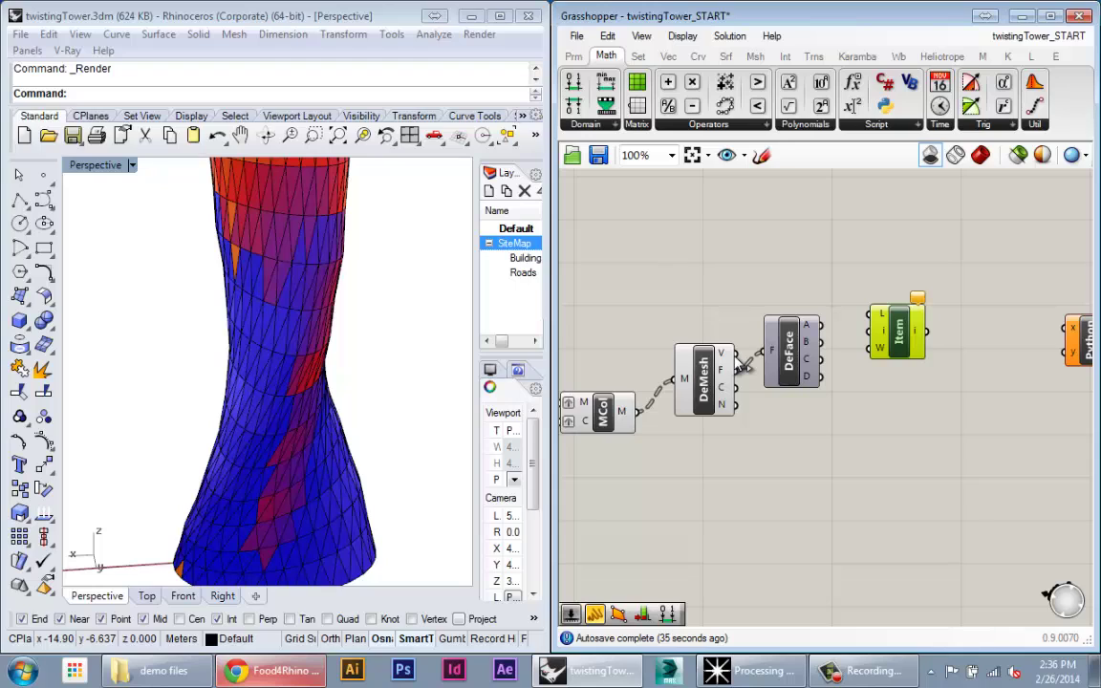
drag(820, 325, 906, 297)
drag(818, 328, 873, 300)
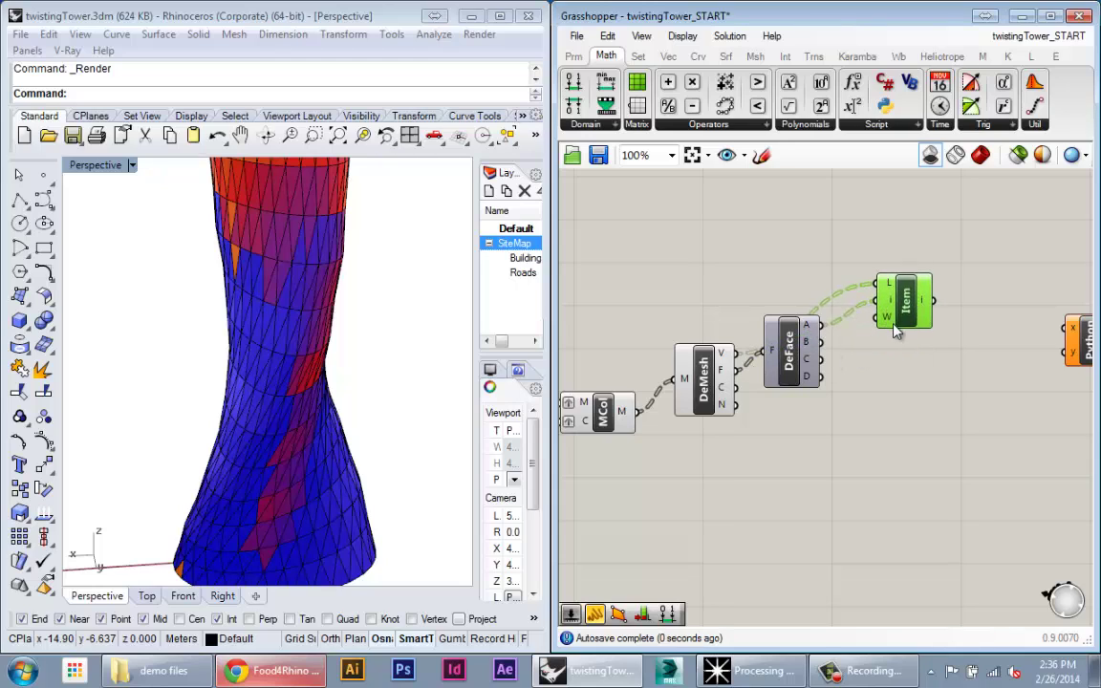
- Add three more vertex-fed List Items indexed by corner outputs B, C and D, and shift the stacked set of four slightly
mouse_move(806, 339)
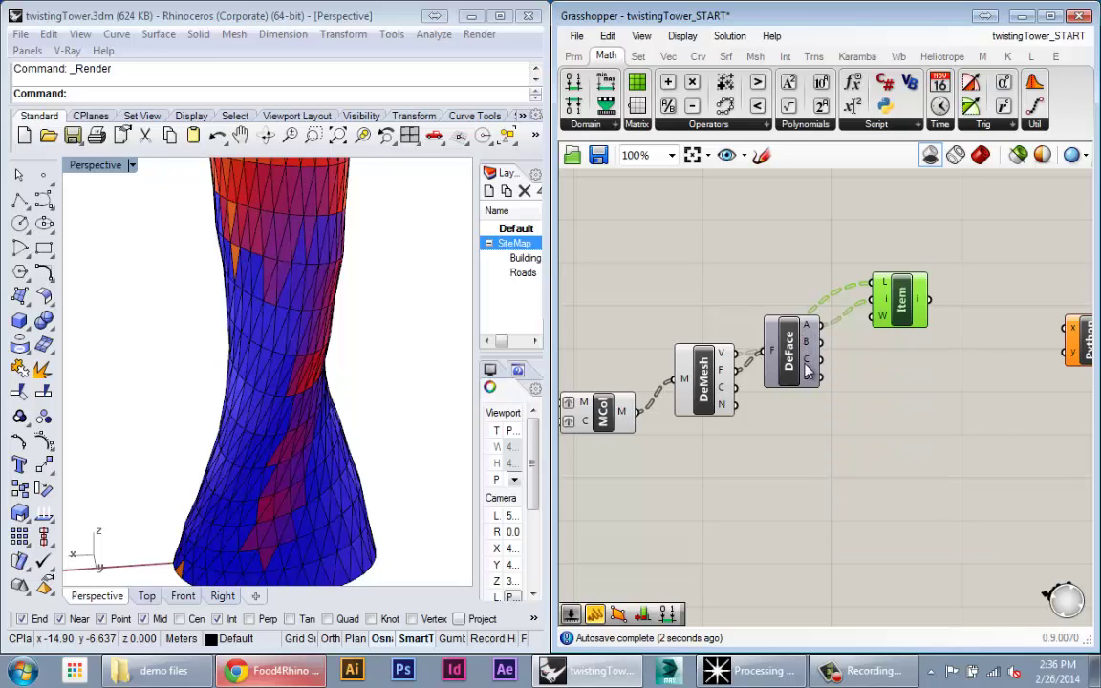
drag(886, 304, 887, 461)
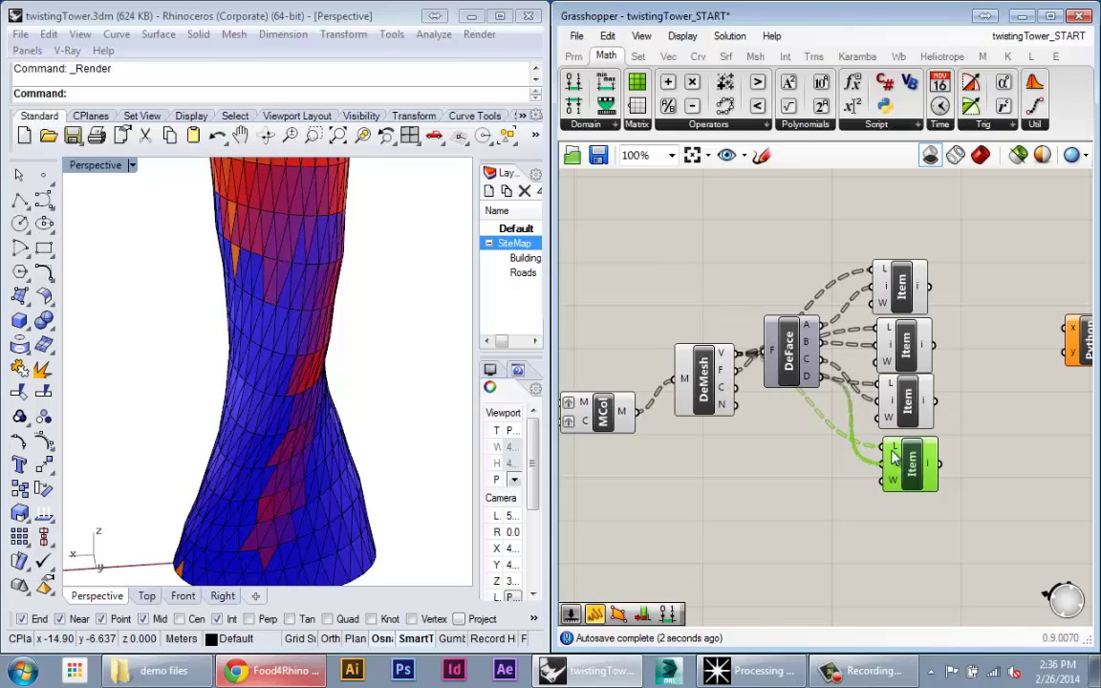
right_drag(892, 459, 830, 461)
drag(903, 497, 808, 239)
drag(848, 303, 838, 276)
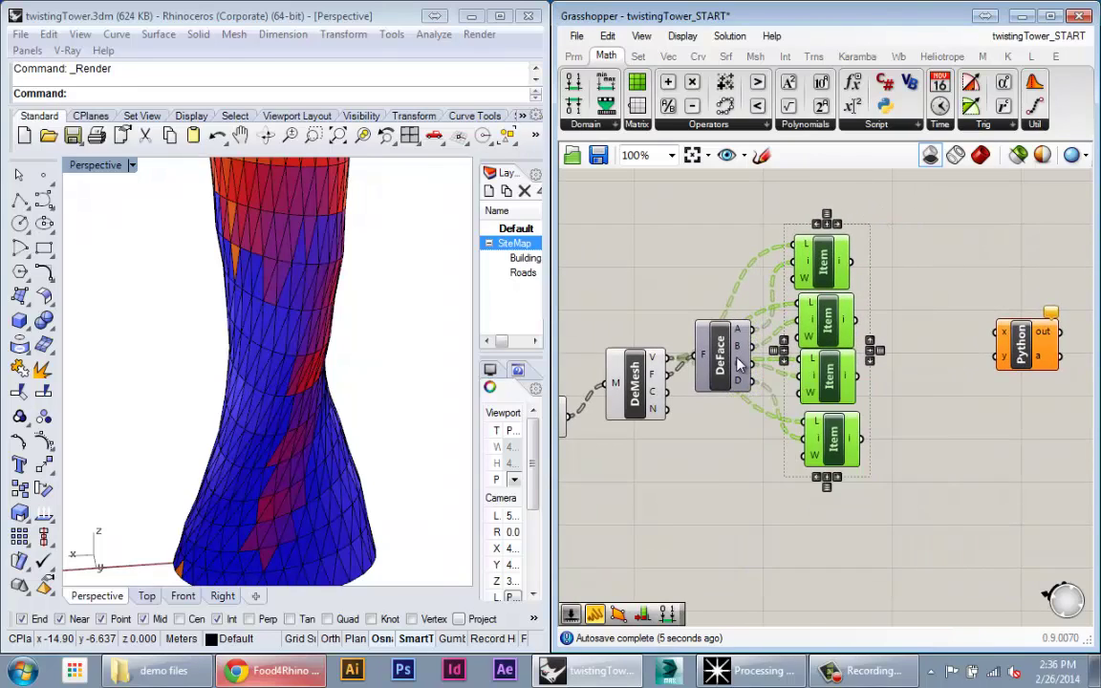
- Move the Python component further away and place a 4Point Surface component between it and the List Items
right_drag(956, 402, 878, 416)
click(908, 411)
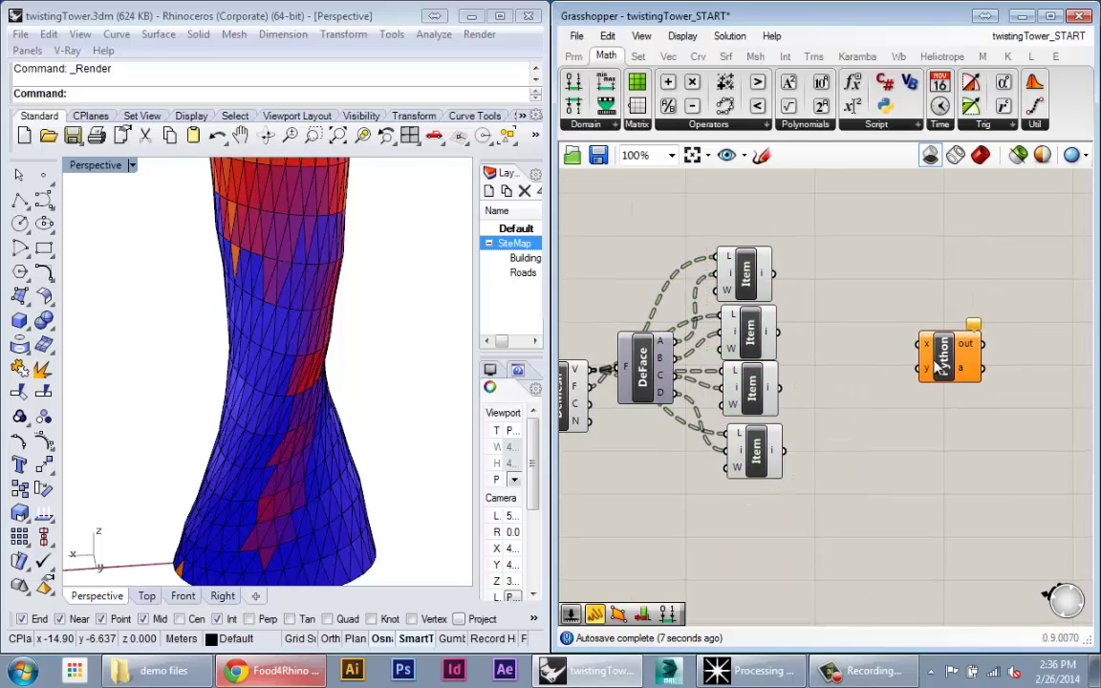
drag(945, 361, 1021, 366)
double_click(870, 364)
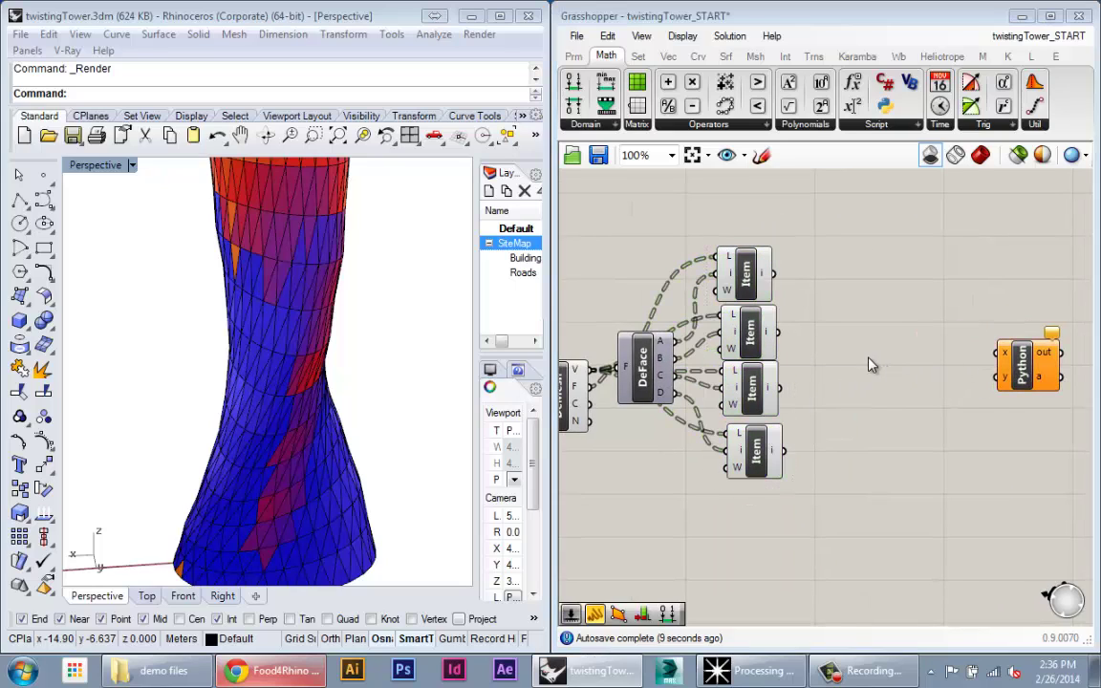
text(srf)
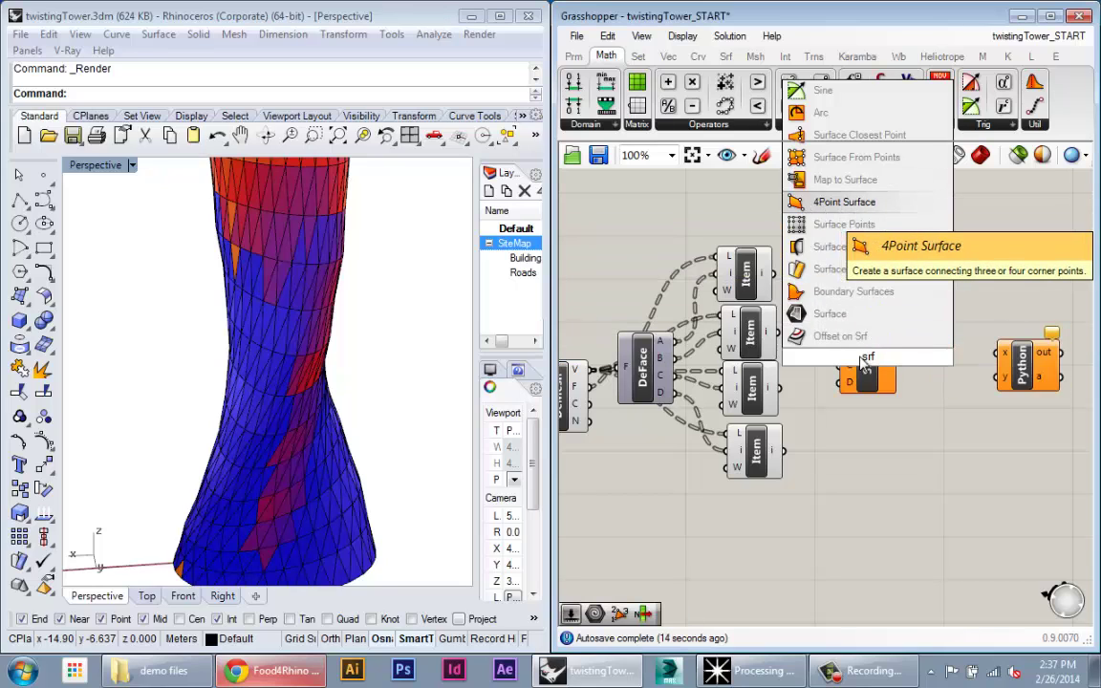
click(823, 210)
- Connect the four List Item outputs to 4Point Surface inputs A to D and centre the component beside them
drag(824, 316, 784, 449)
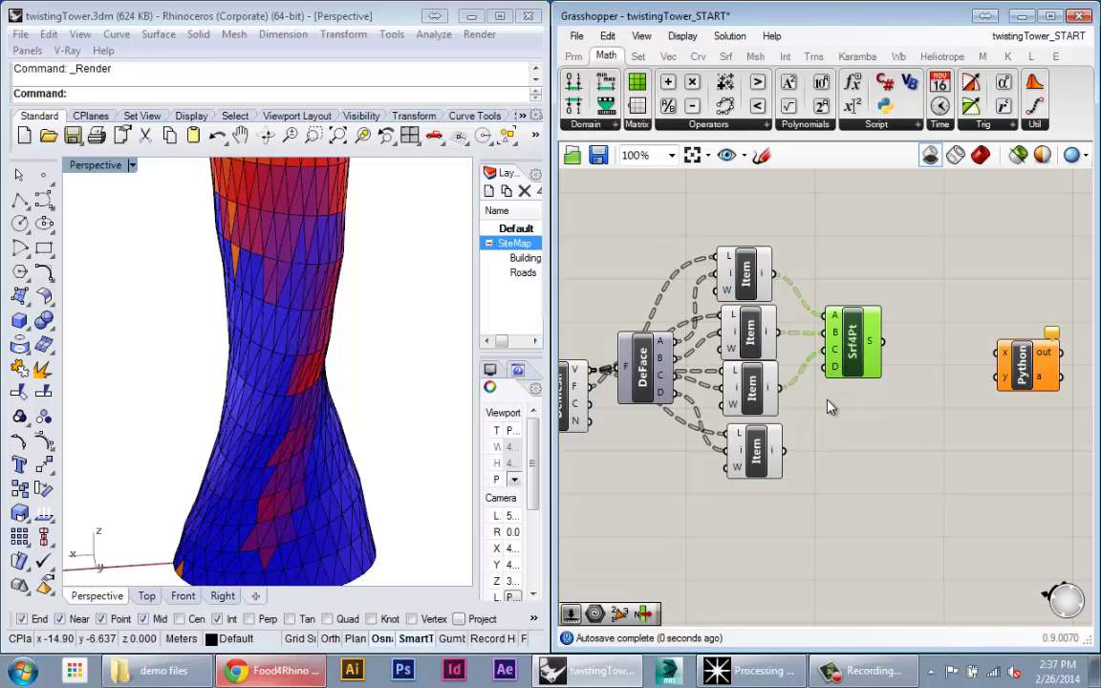
drag(853, 347, 868, 375)
right_drag(866, 241, 873, 241)
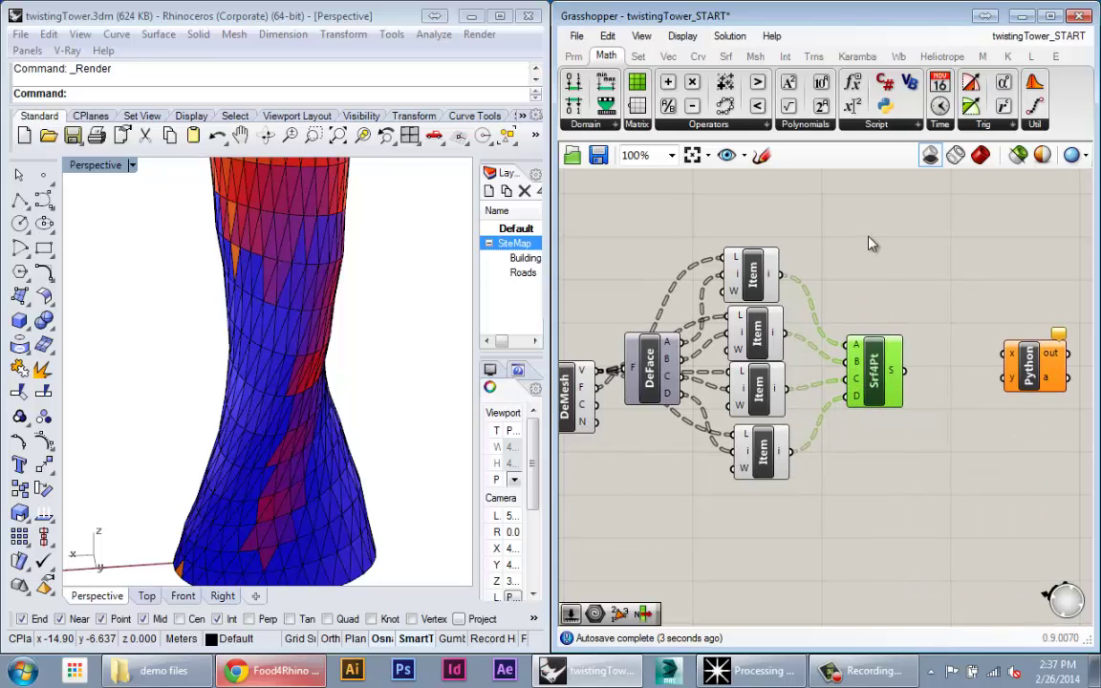
click(873, 241)
- Delete all geometry from the Rhino document and switch the Grasshopper preview to shaded
scroll(822, 401, down, 6)
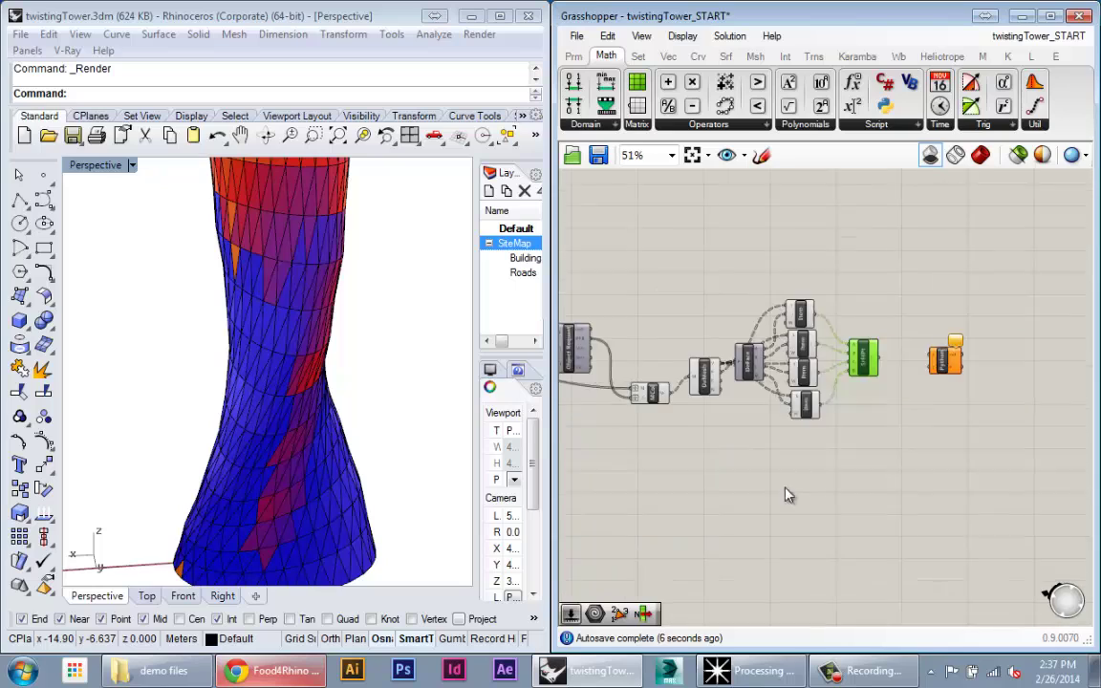
scroll(393, 386, down, 3)
key(ctrl+a)
key(Delete)
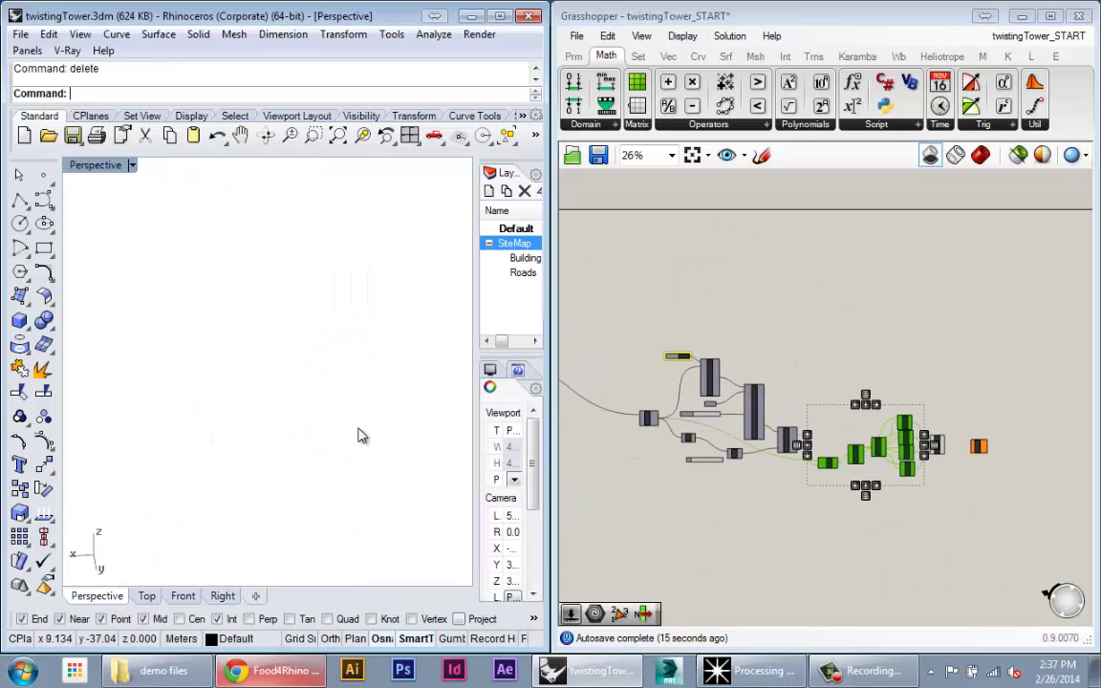
click(981, 155)
- Disable the preview of Mesh Colours, Deconstruct Mesh and the List Items, and select 4Point Surface to highlight its surfaces
scroll(782, 323, up, 5)
scroll(697, 356, down, 2)
scroll(698, 356, down, 2)
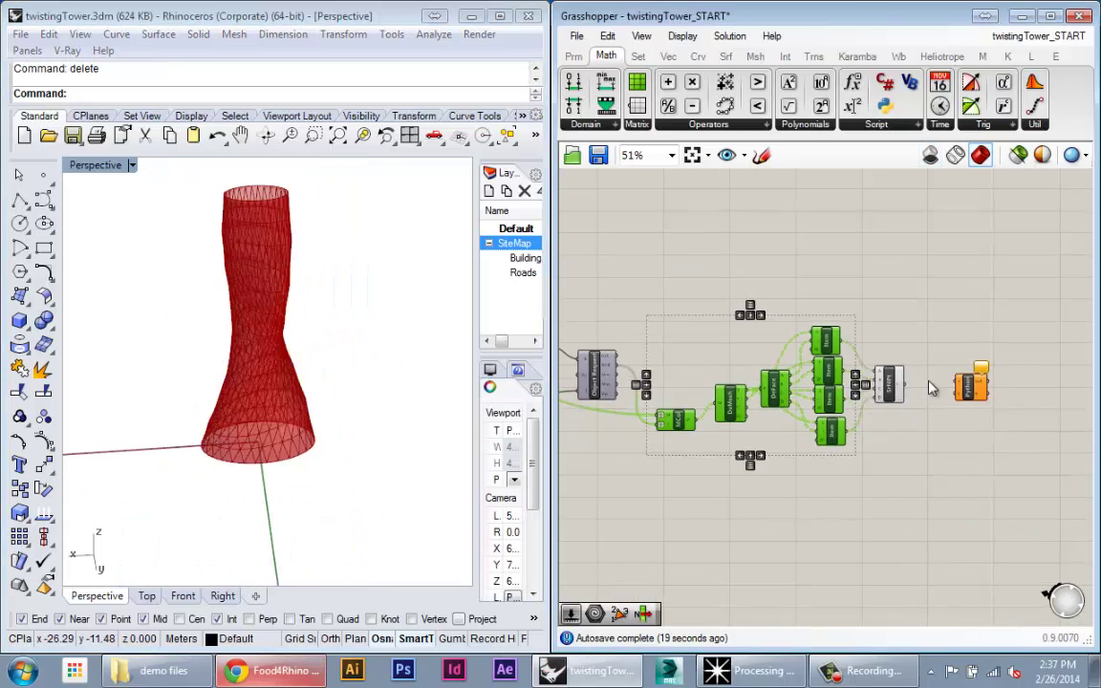
click(808, 361)
click(908, 346)
scroll(908, 349, up, 3)
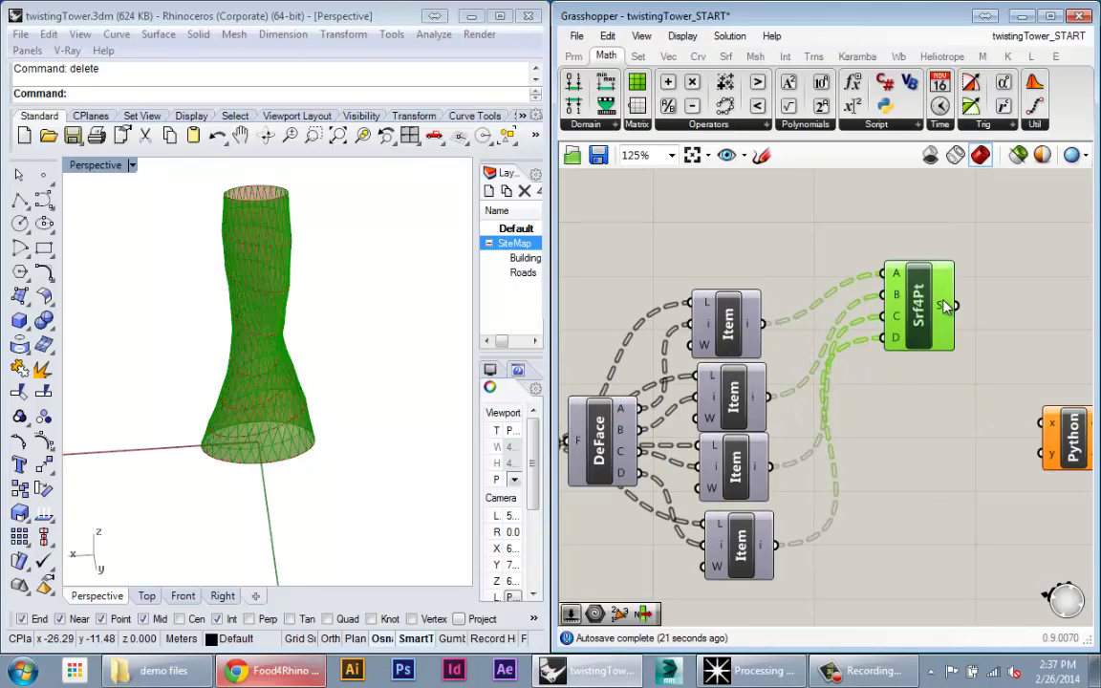
- Compare the data structure of 4Point Surface's output with that of the Mesh Colours output
mouse_move(944, 306)
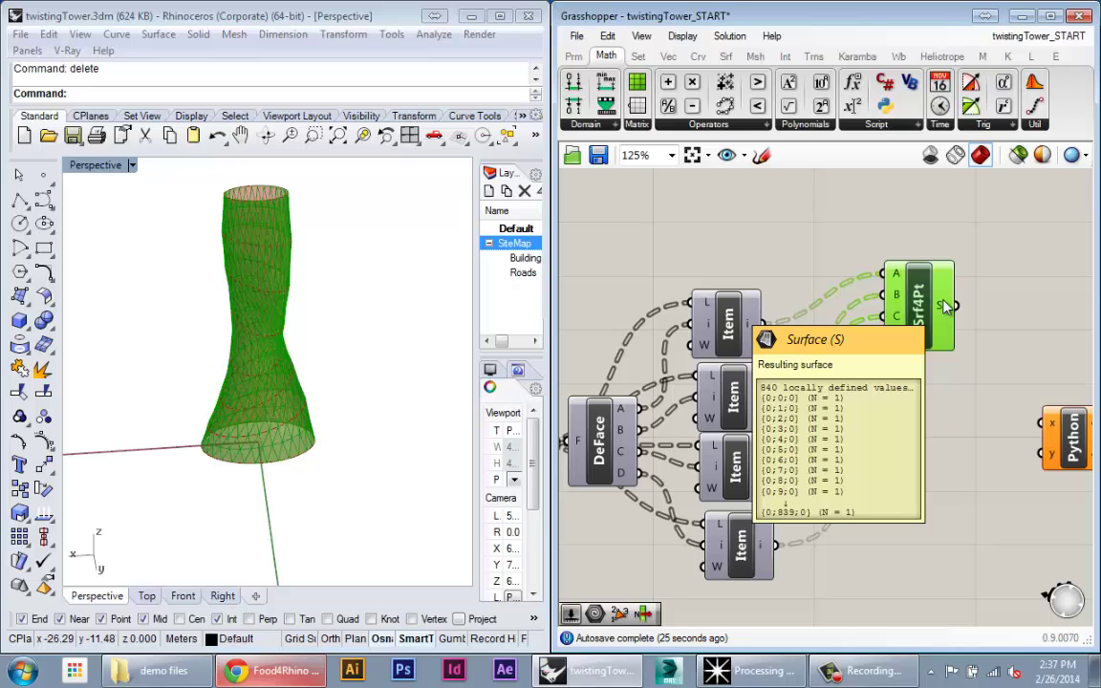
scroll(944, 306, down, 2)
right_drag(532, 389, 648, 407)
right_click(706, 445)
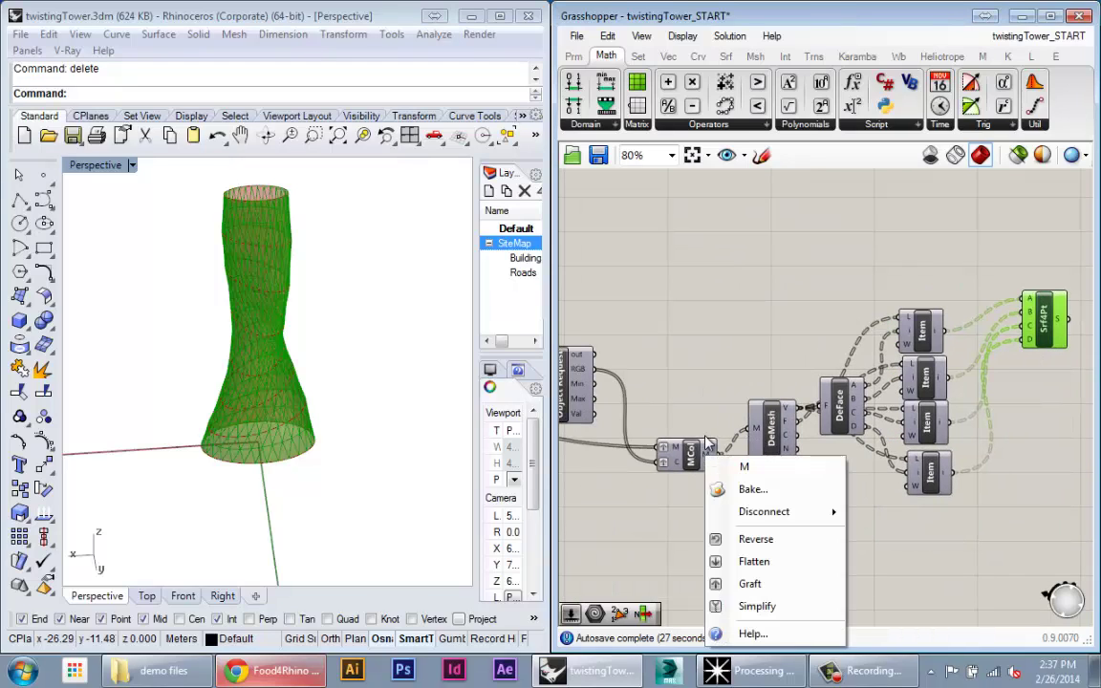
click(707, 449)
mouse_move(706, 461)
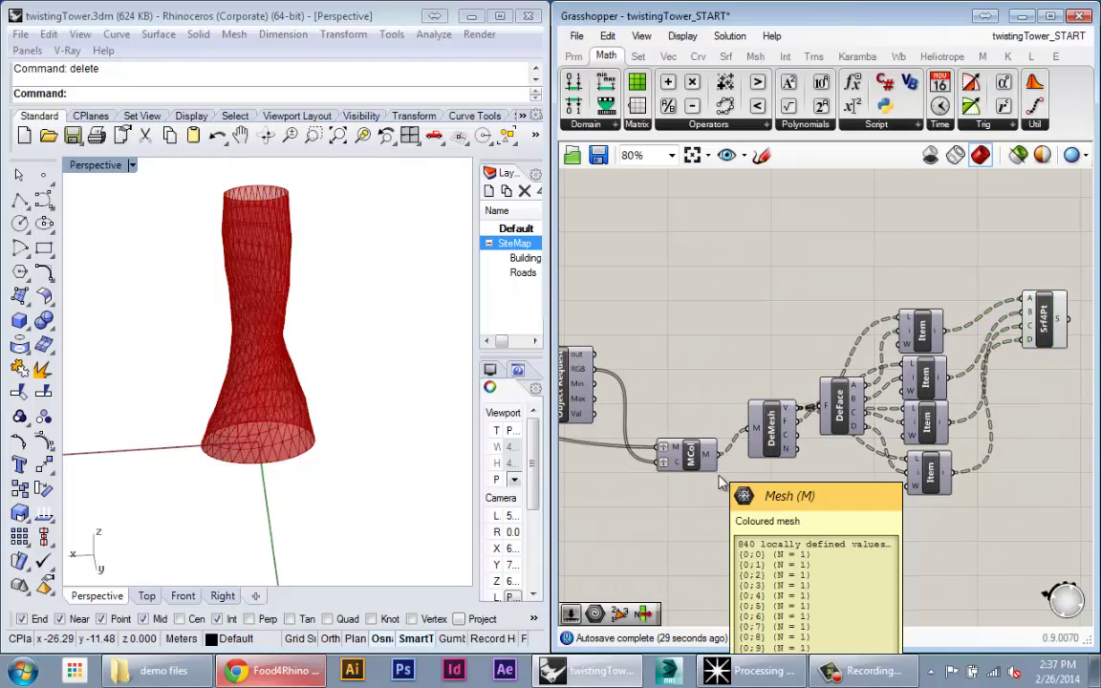
- Move 4Point Surface further from the List Items and reposition the Python component, keeping a clear gap between the two
right_drag(722, 483, 435, 494)
scroll(812, 365, up, 3)
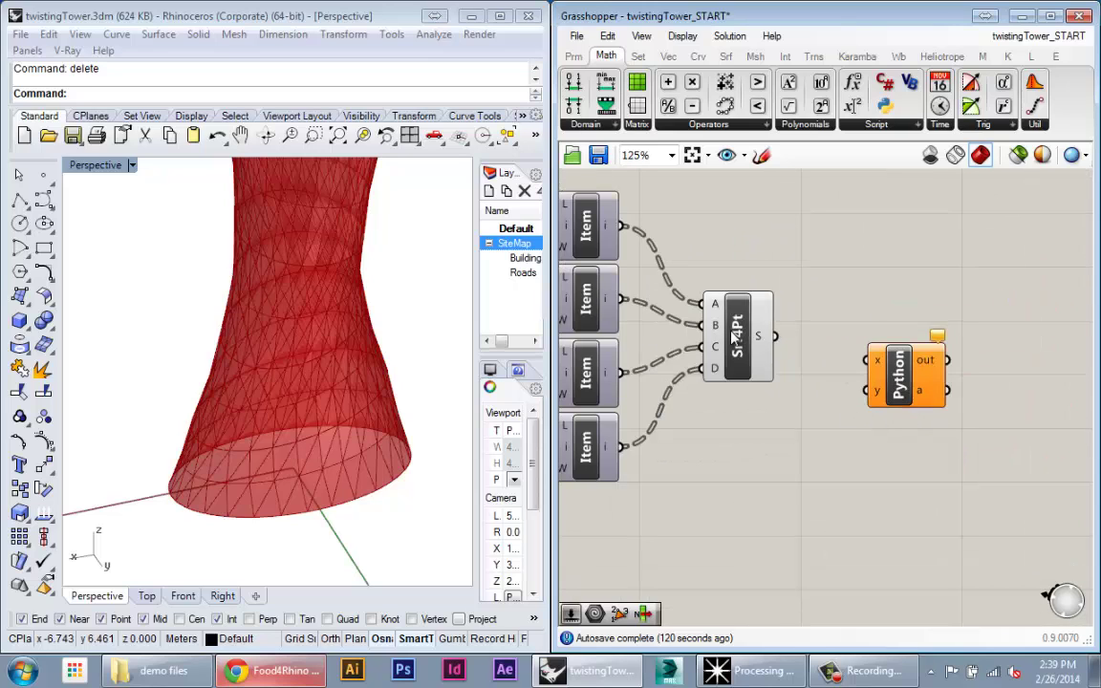
drag(734, 335, 801, 346)
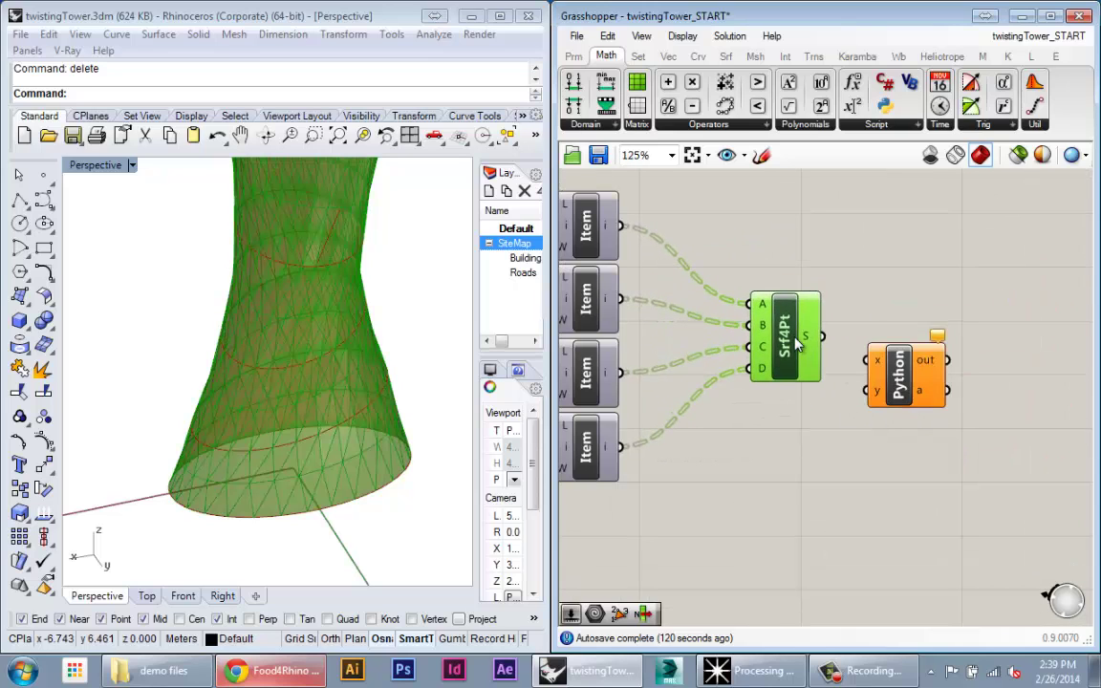
drag(889, 359, 973, 372)
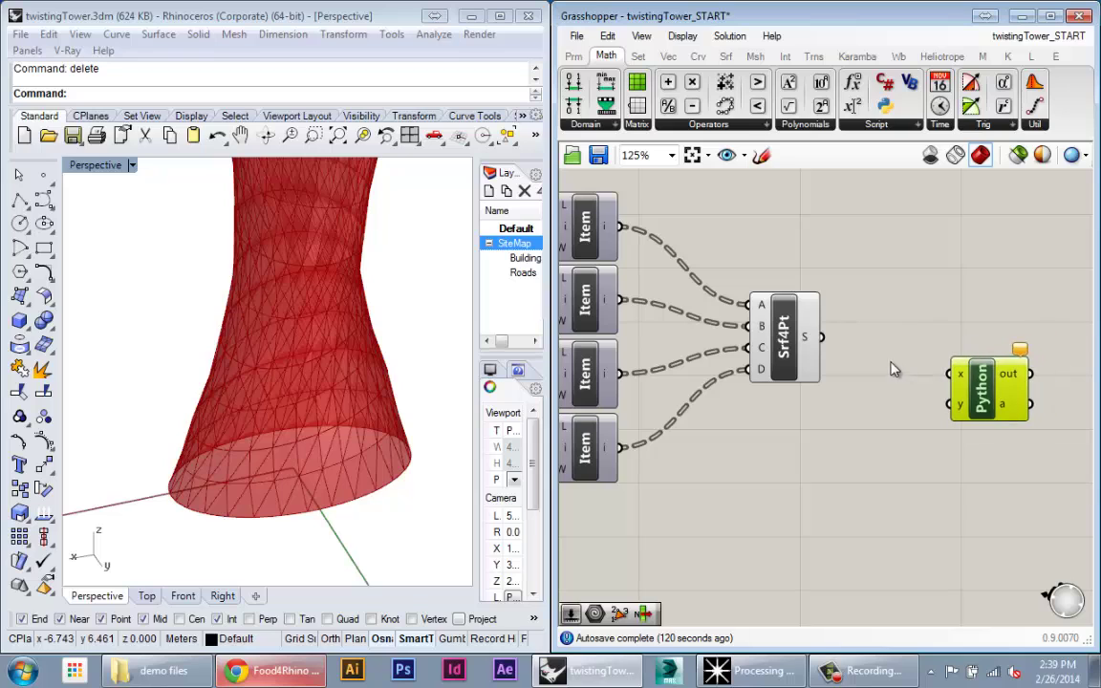
scroll(894, 369, down, 2)
scroll(922, 352, up, 2)
scroll(782, 378, down, 2)
scroll(946, 413, up, 3)
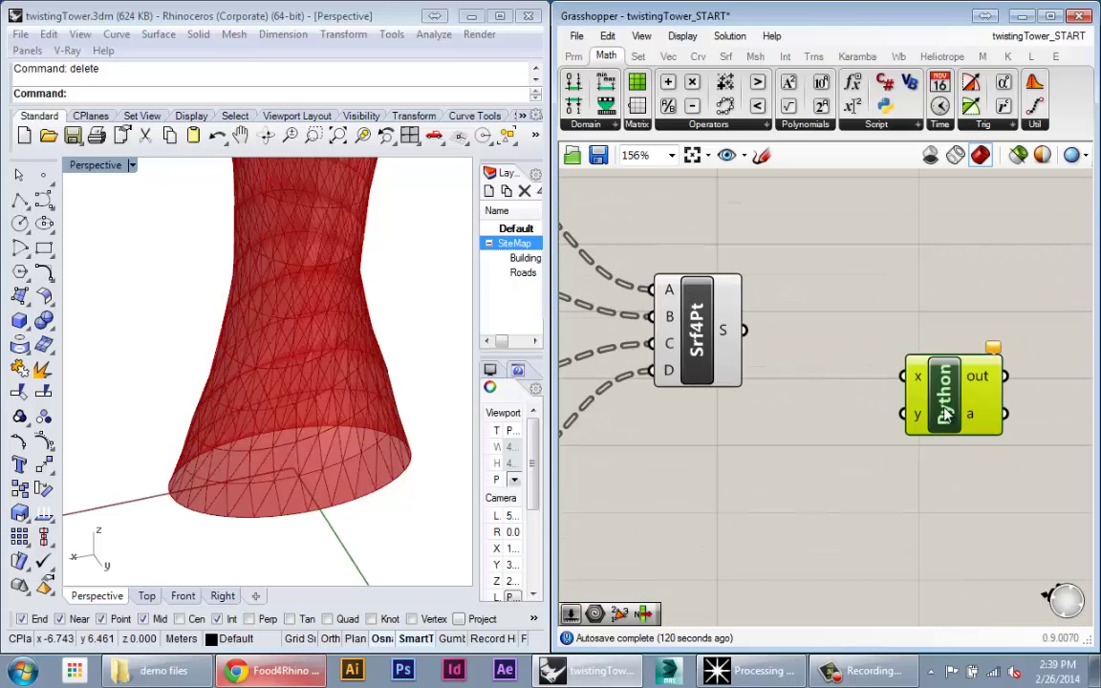
mouse_move(947, 413)
mouse_down()
mouse_move(959, 402)
mouse_move(926, 379)
mouse_move(932, 403)
mouse_up()
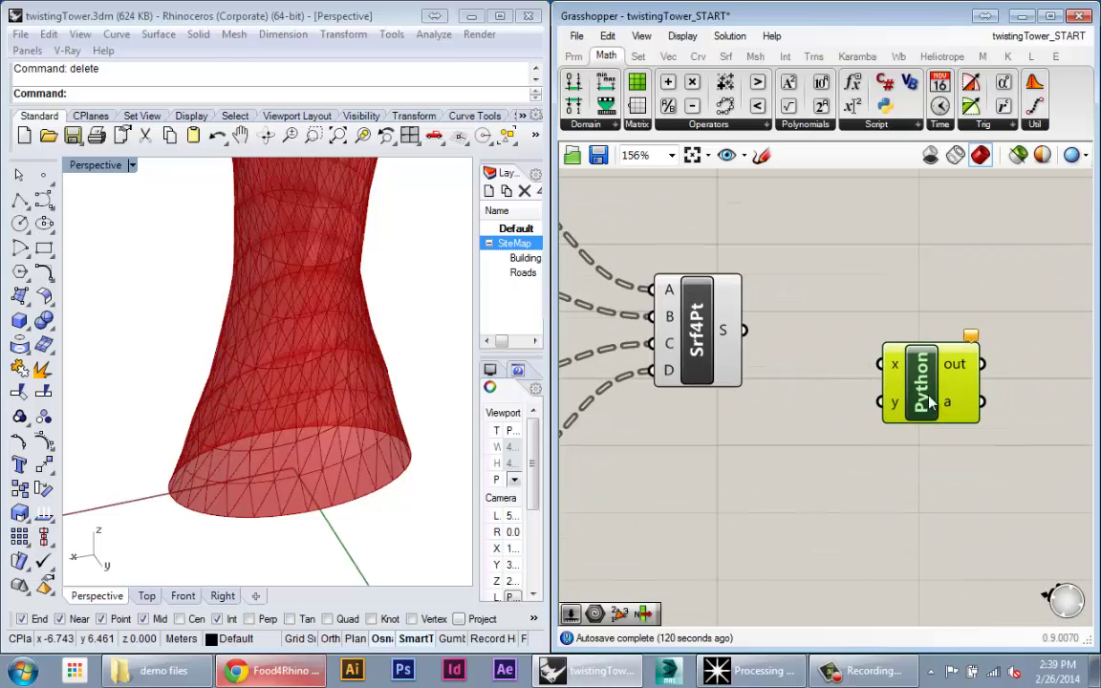
click(922, 332)
scroll(918, 339, up, 1)
scroll(913, 375, down, 2)
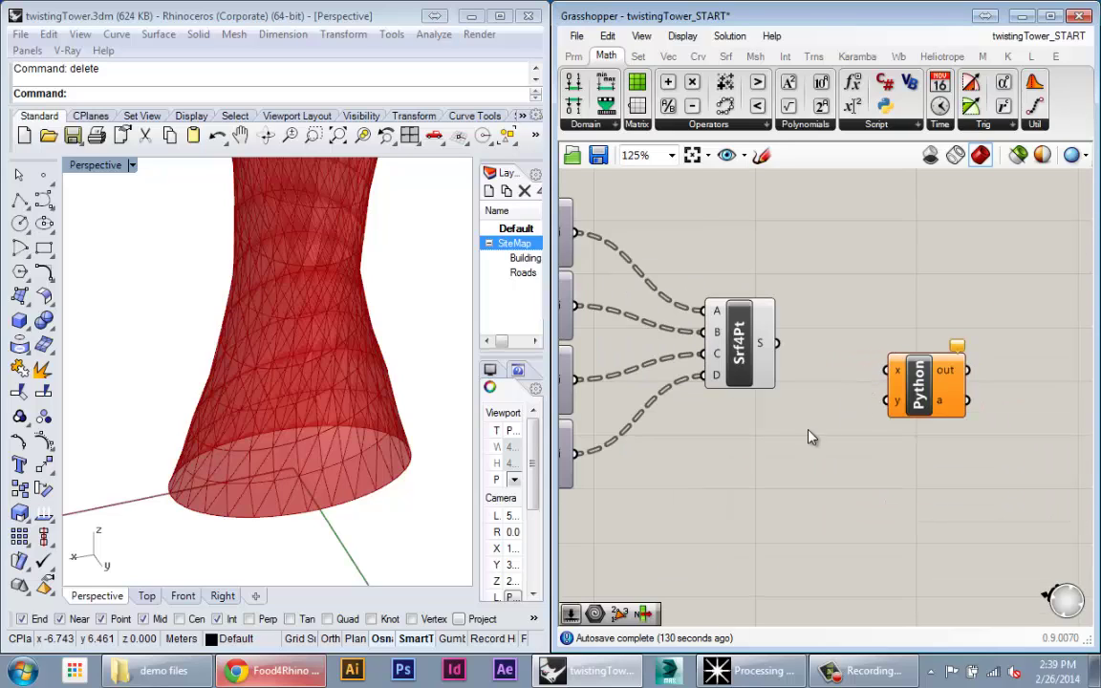
- Check the data in 4Point Surface's output and in the RGB output of the Object Request component
right_drag(774, 380, 857, 395)
mouse_move(847, 368)
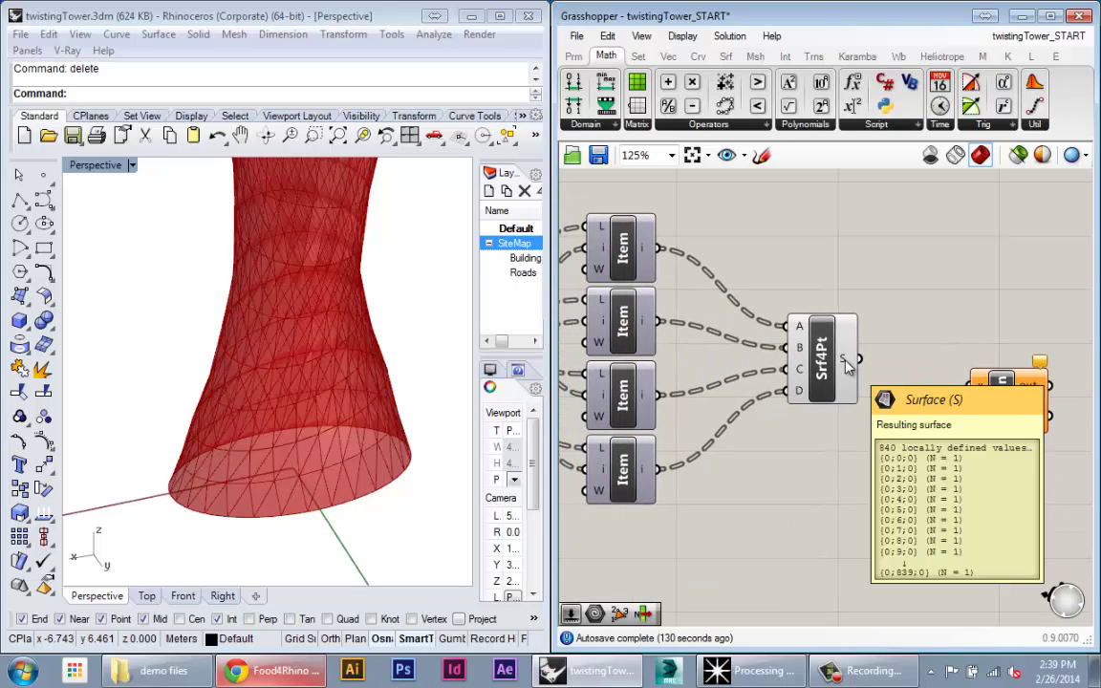
scroll(851, 363, down, 5)
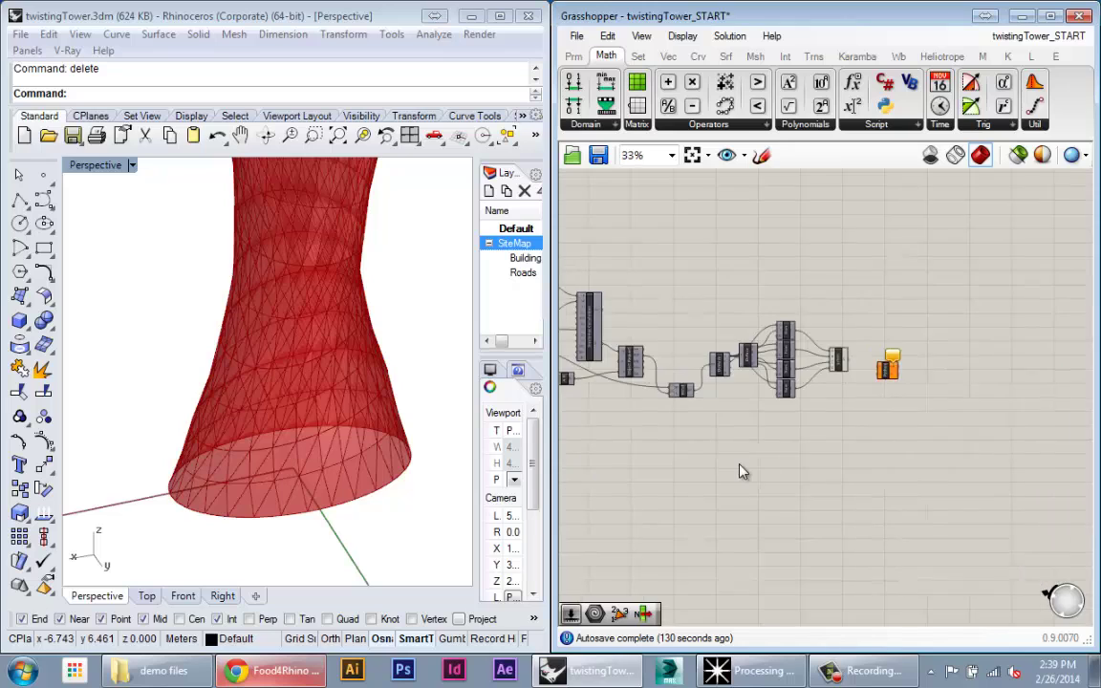
mouse_move(646, 393)
right_down()
mouse_move(866, 401)
mouse_move(664, 393)
right_up()
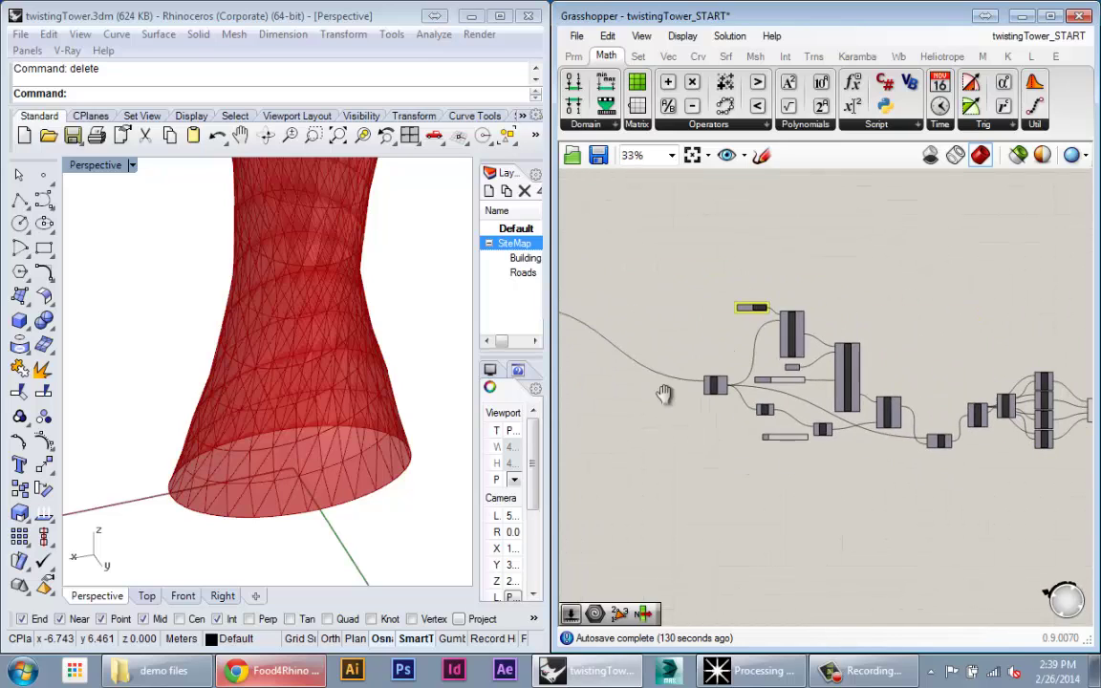
scroll(714, 424, up, 4)
right_drag(712, 425, 831, 521)
scroll(774, 489, down, 2)
scroll(849, 411, up, 2)
mouse_move(849, 411)
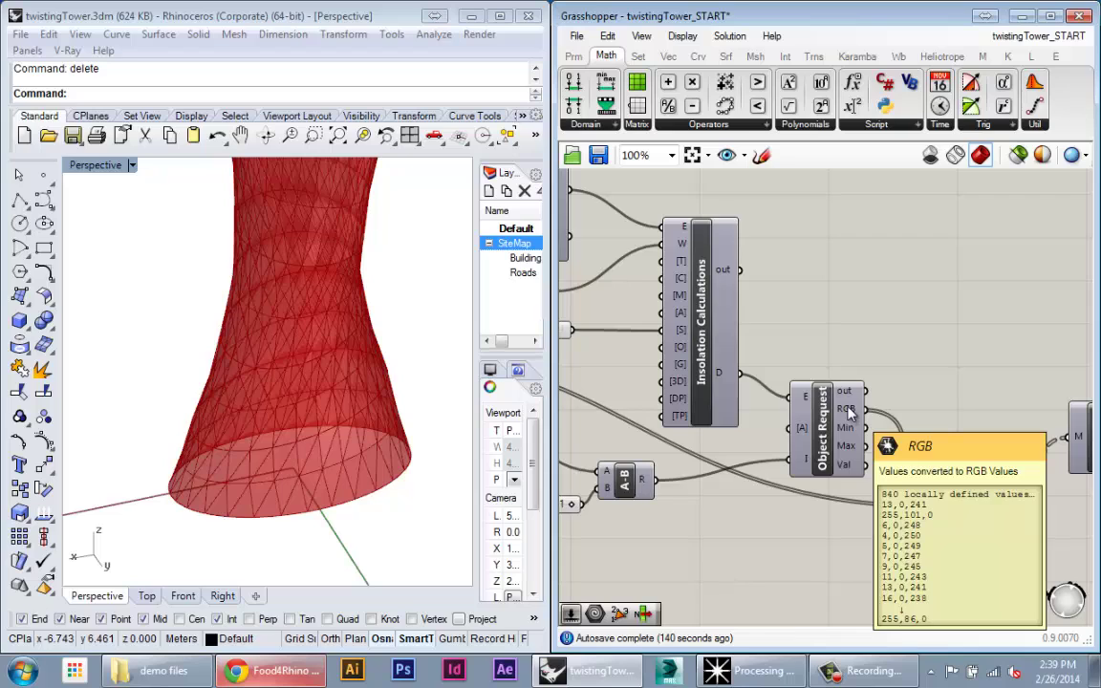
- Return to the Python component and examine its x and y input parameters up close
scroll(849, 412, down, 5)
right_drag(867, 413, 824, 435)
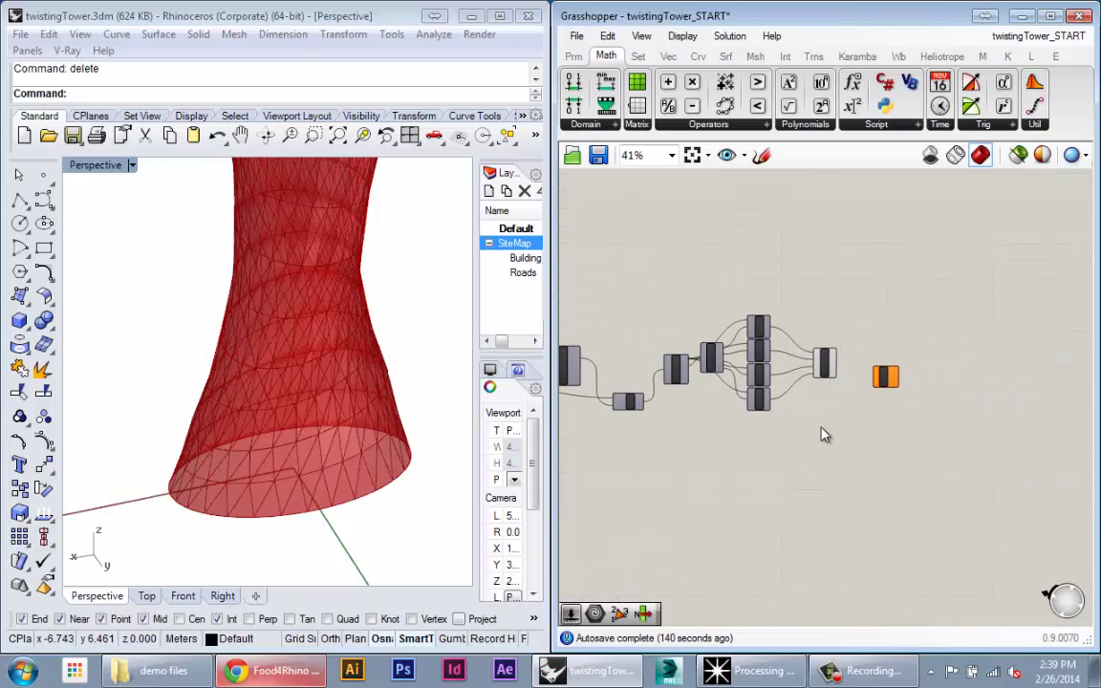
scroll(879, 400, up, 8)
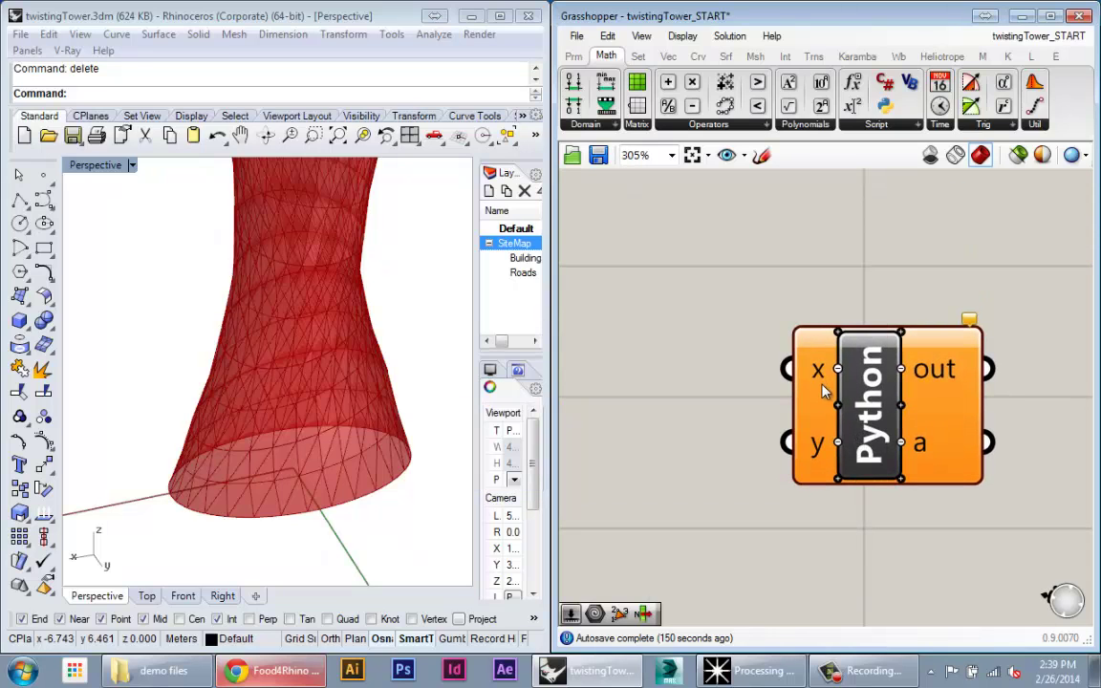
scroll(824, 390, up, 2)
scroll(825, 392, down, 2)
scroll(736, 411, up, 2)
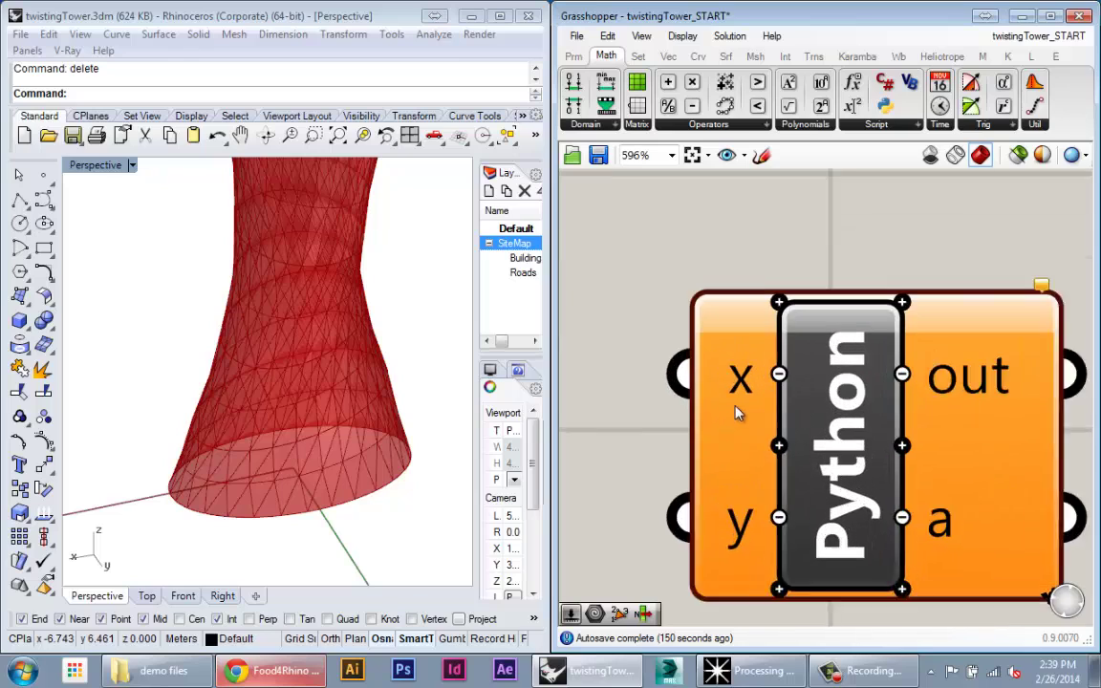
scroll(736, 413, down, 3)
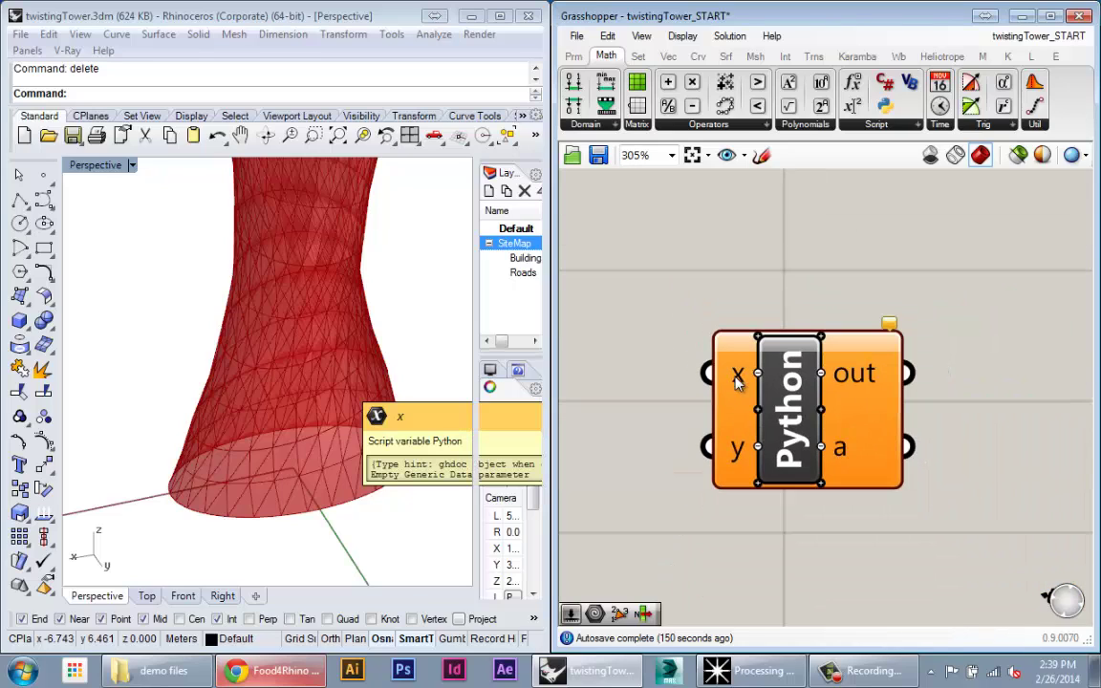
- Rename the Python component's x input as geo
right_click(737, 383)
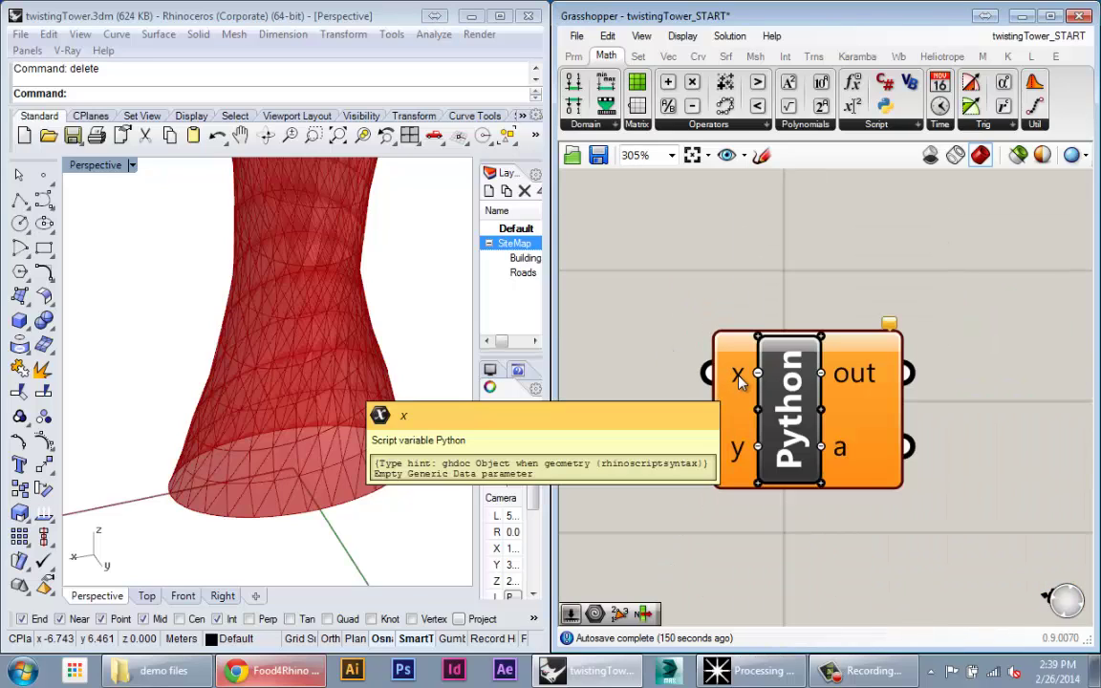
scroll(737, 381, up, 1)
right_click(744, 381)
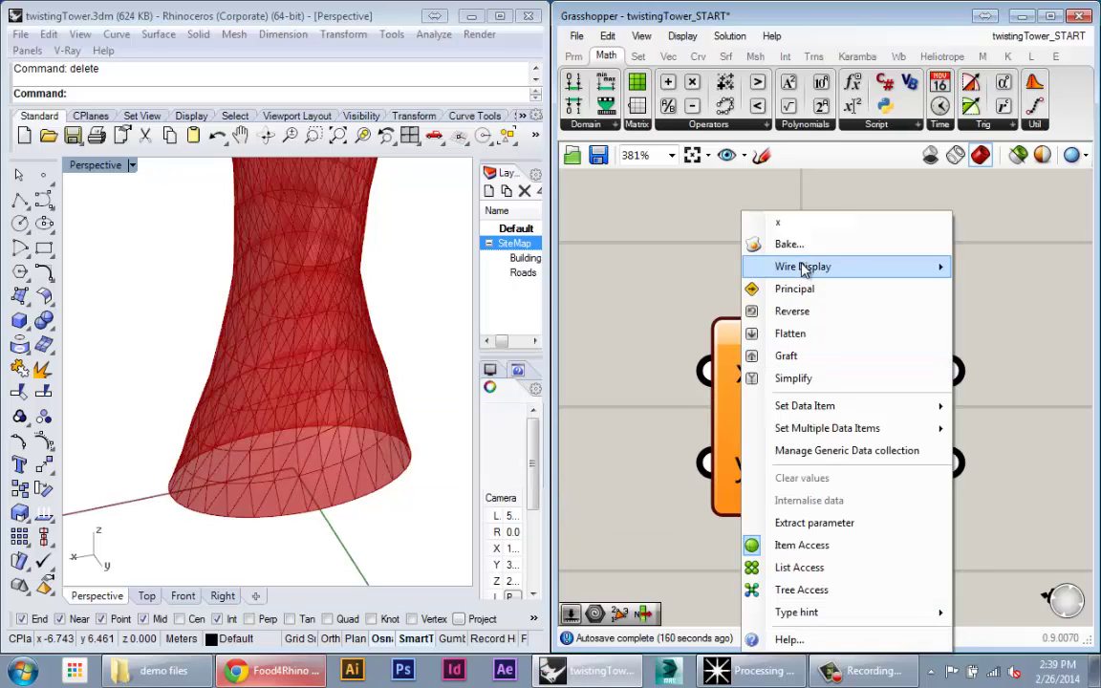
right_click(650, 364)
click(733, 272)
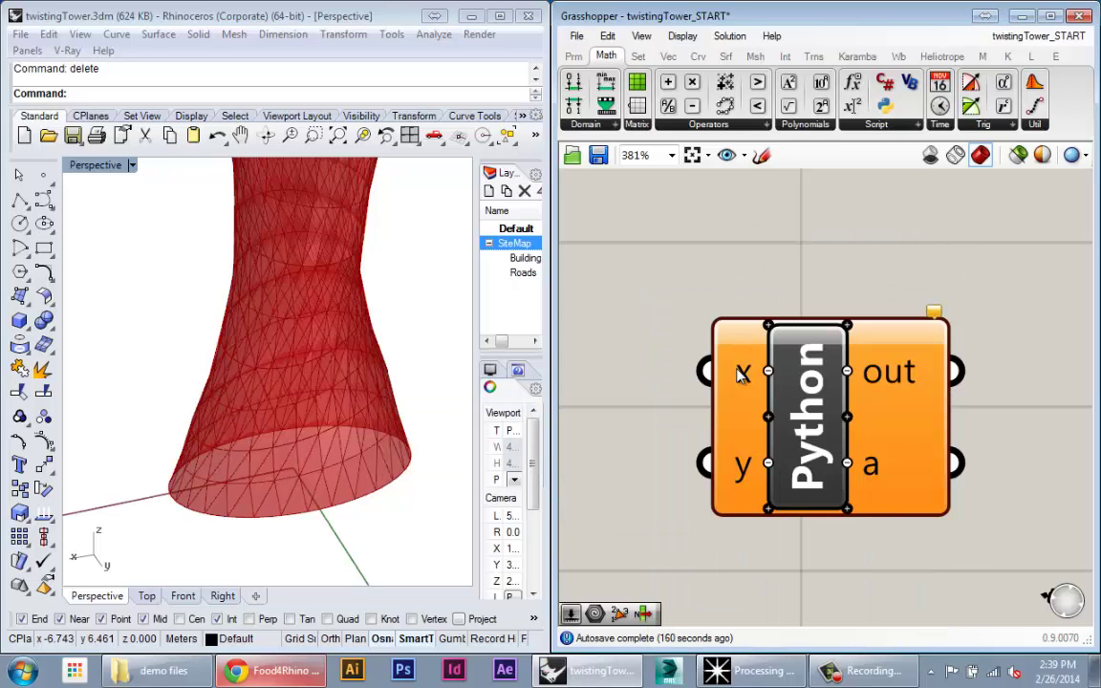
right_click(737, 380)
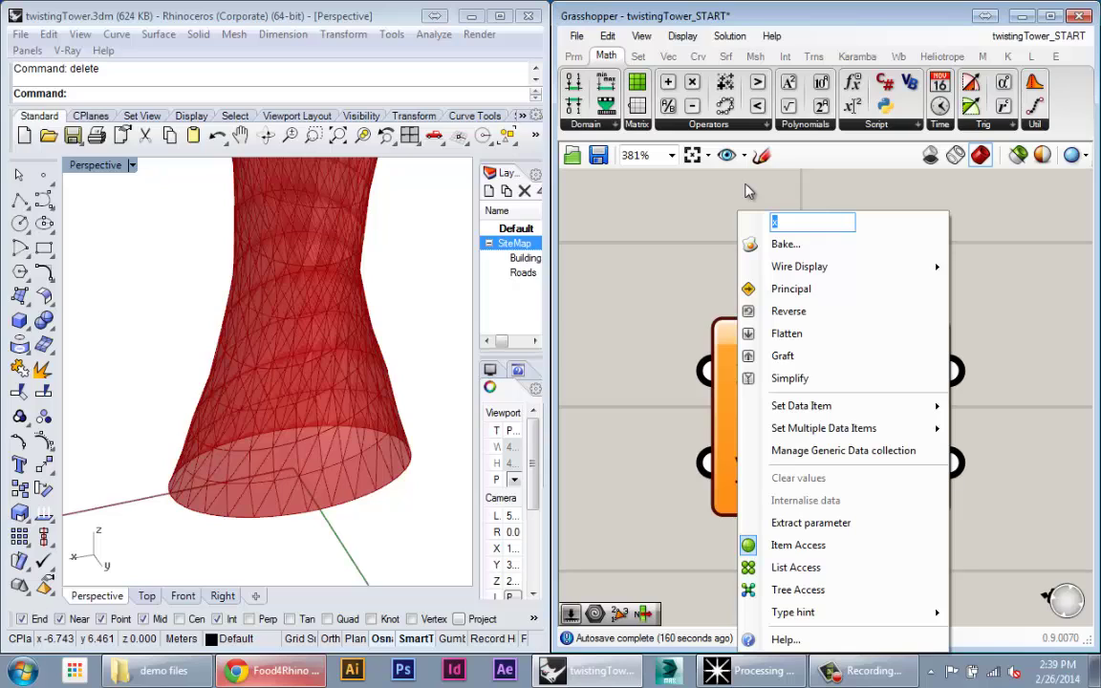
text(geo)
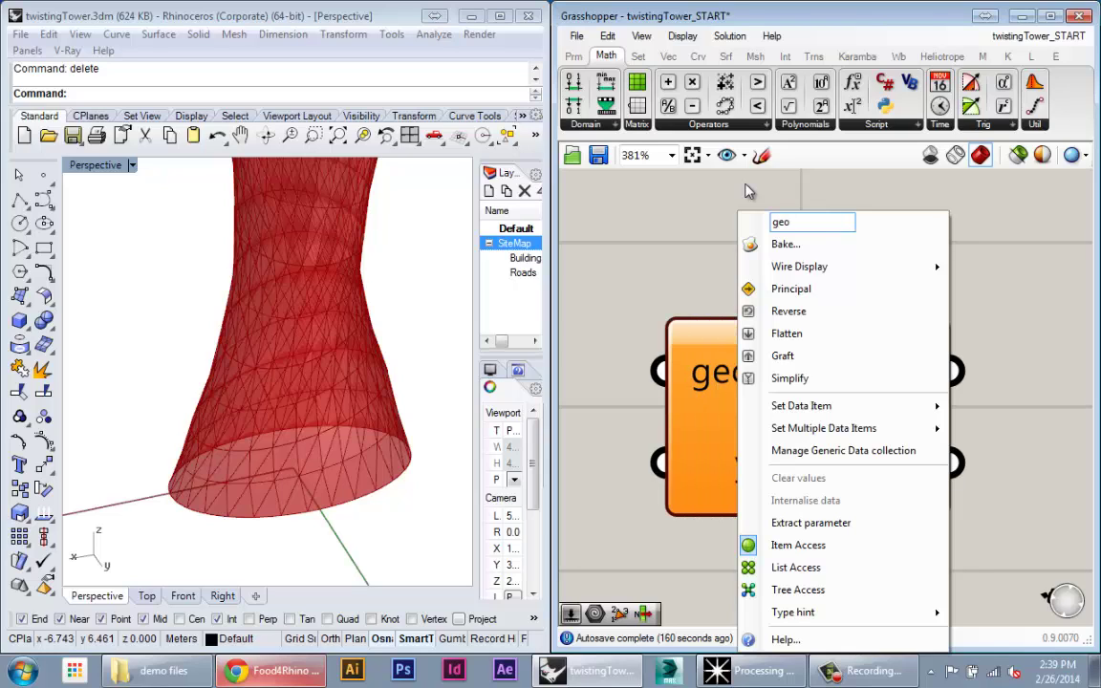
key(Return)
- Connect 4Point Surface's S output to the Python component's geo input and flatten that S output
scroll(861, 364, down, 5)
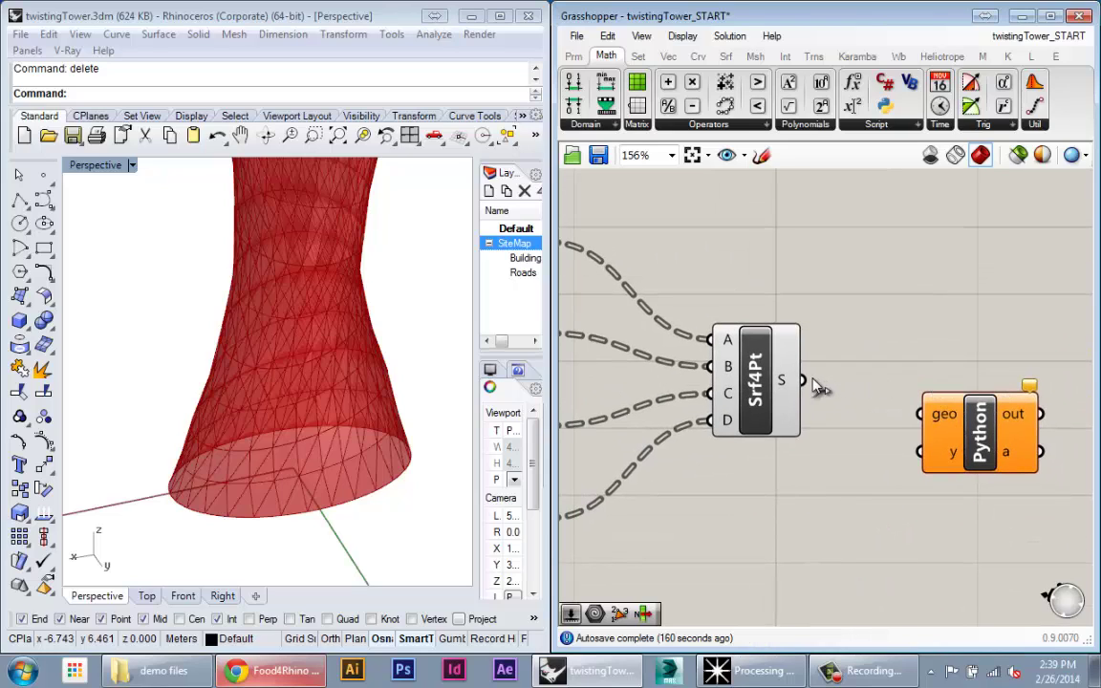
drag(804, 381, 946, 439)
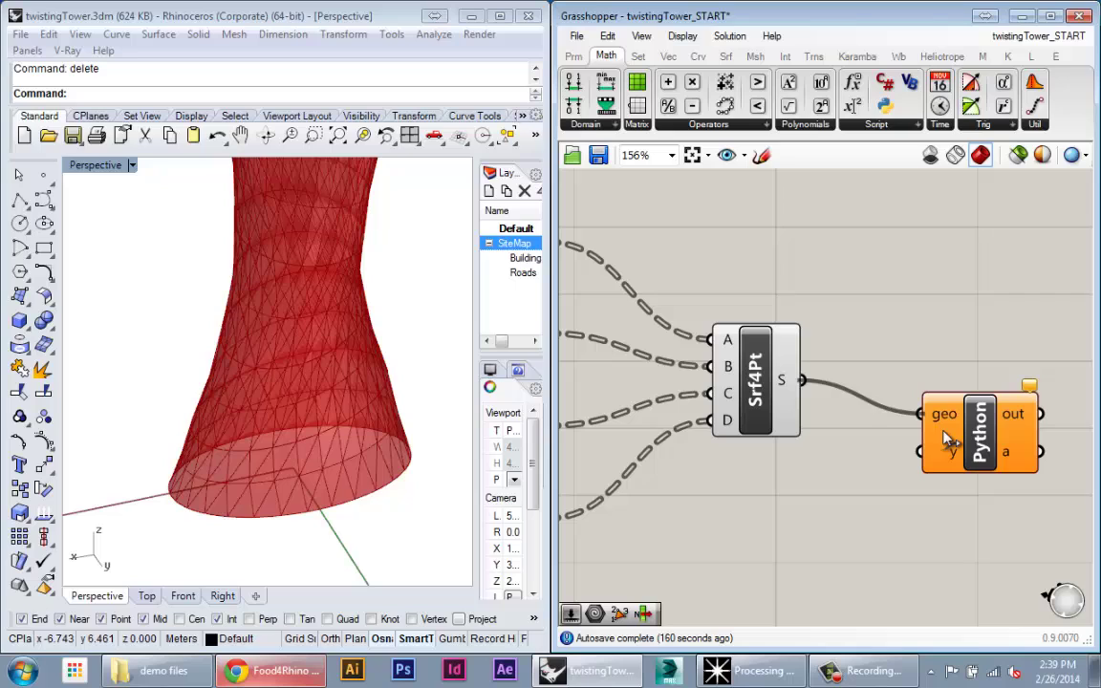
scroll(786, 384, up, 3)
right_click(782, 380)
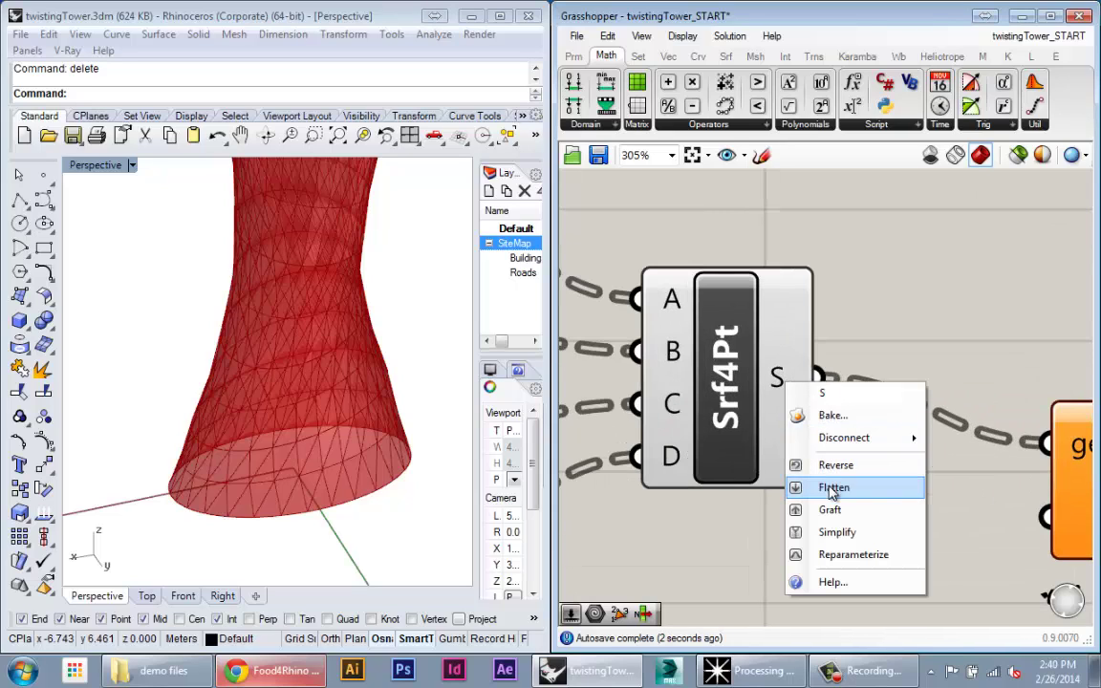
right_click(780, 378)
right_click(782, 381)
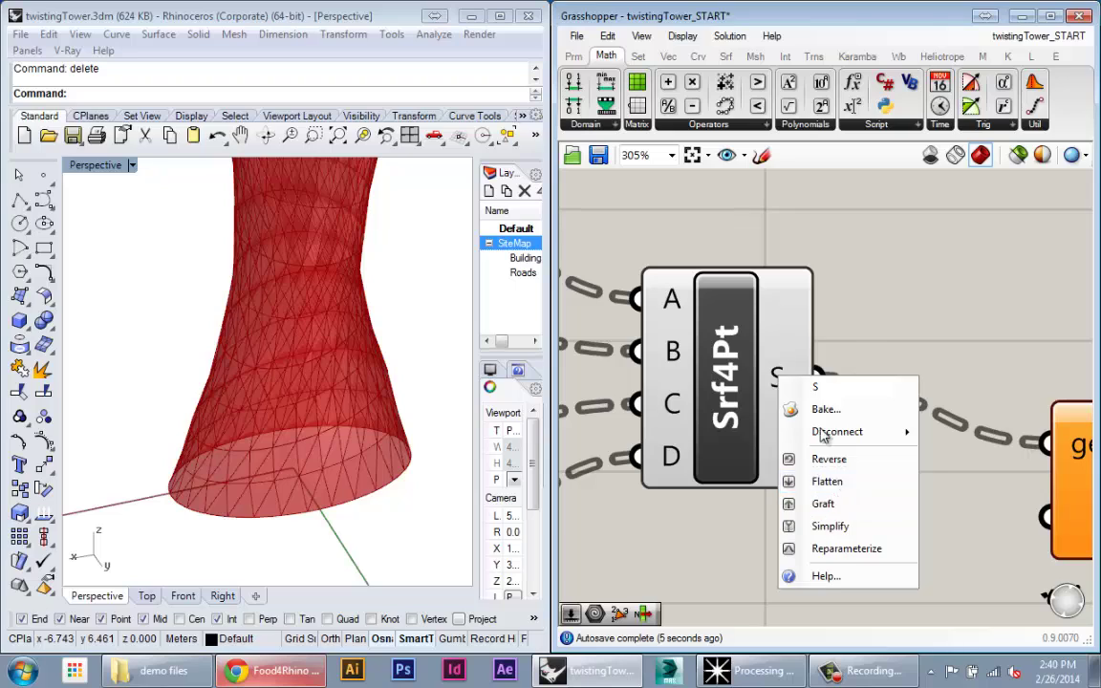
click(834, 488)
mouse_move(789, 384)
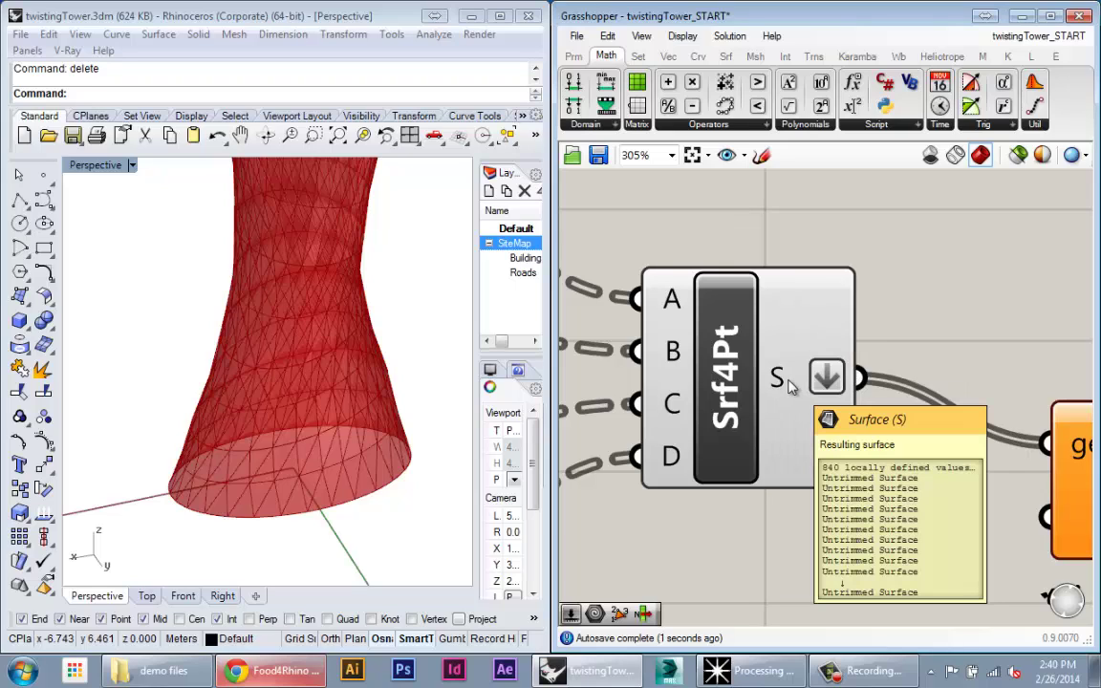
- Rename the Python component's y input as color
right_drag(831, 369, 719, 314)
scroll(967, 413, down, 1)
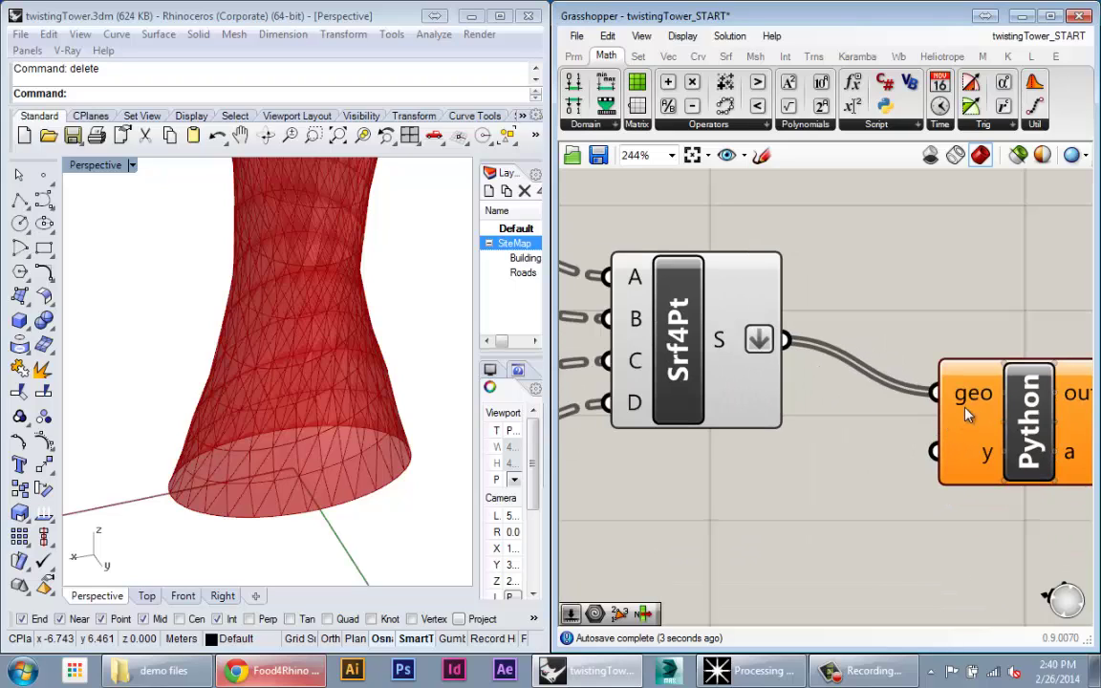
right_drag(973, 402, 886, 360)
scroll(899, 420, up, 3)
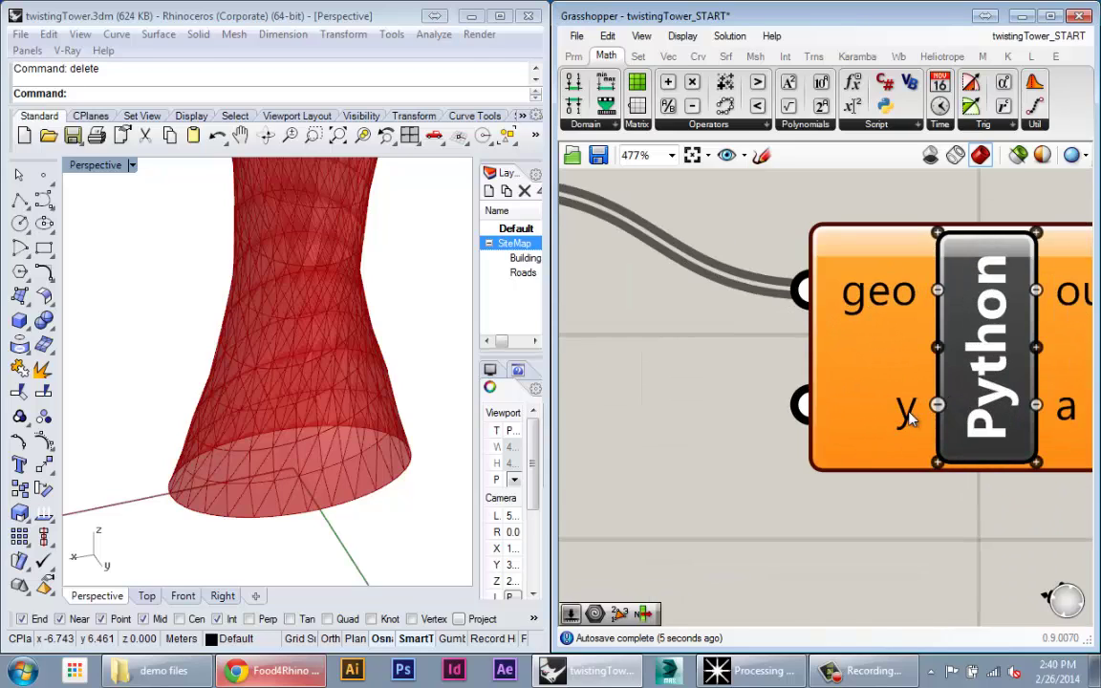
scroll(899, 424, down, 3)
scroll(899, 424, up, 2)
right_click(898, 423)
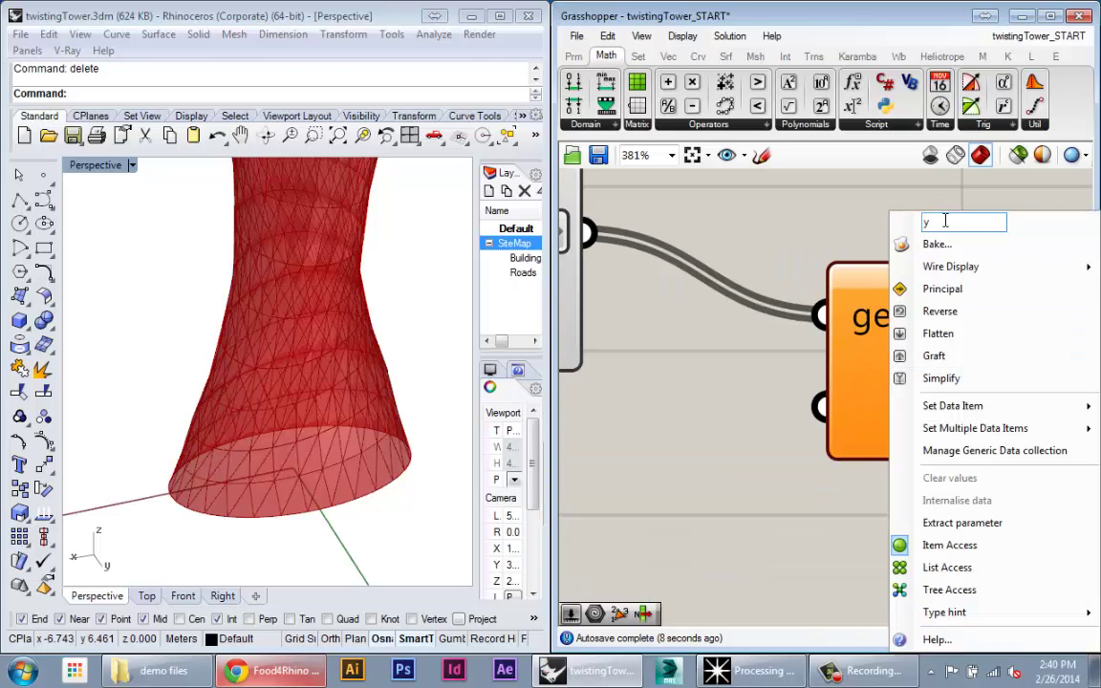
text(color)
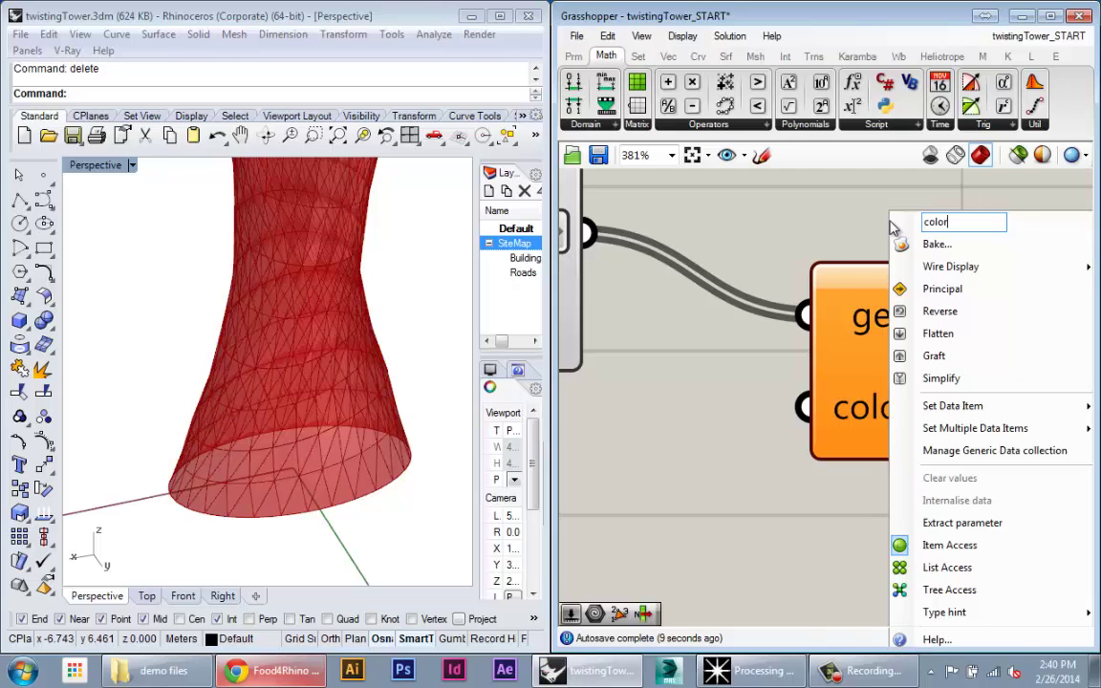
key(Return)
- Connect the RGB output of the Object Request component to Python's color input and check the data it receives
scroll(842, 387, down, 6)
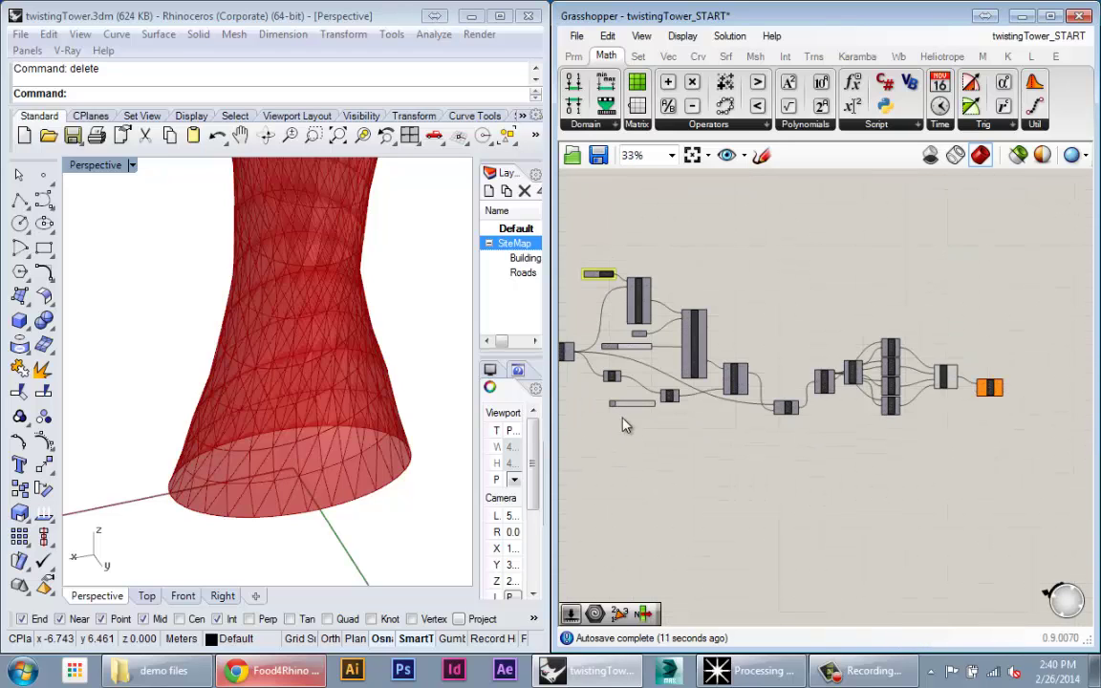
scroll(693, 392, up, 2)
scroll(692, 392, up, 2)
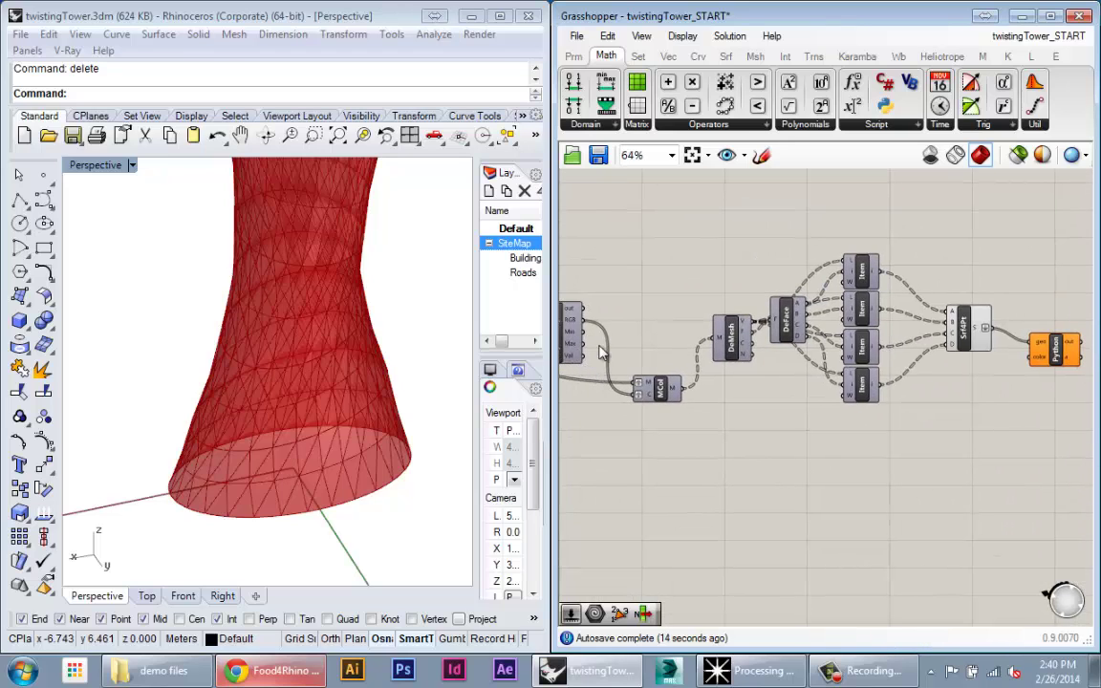
drag(591, 327, 642, 200)
drag(610, 280, 1037, 357)
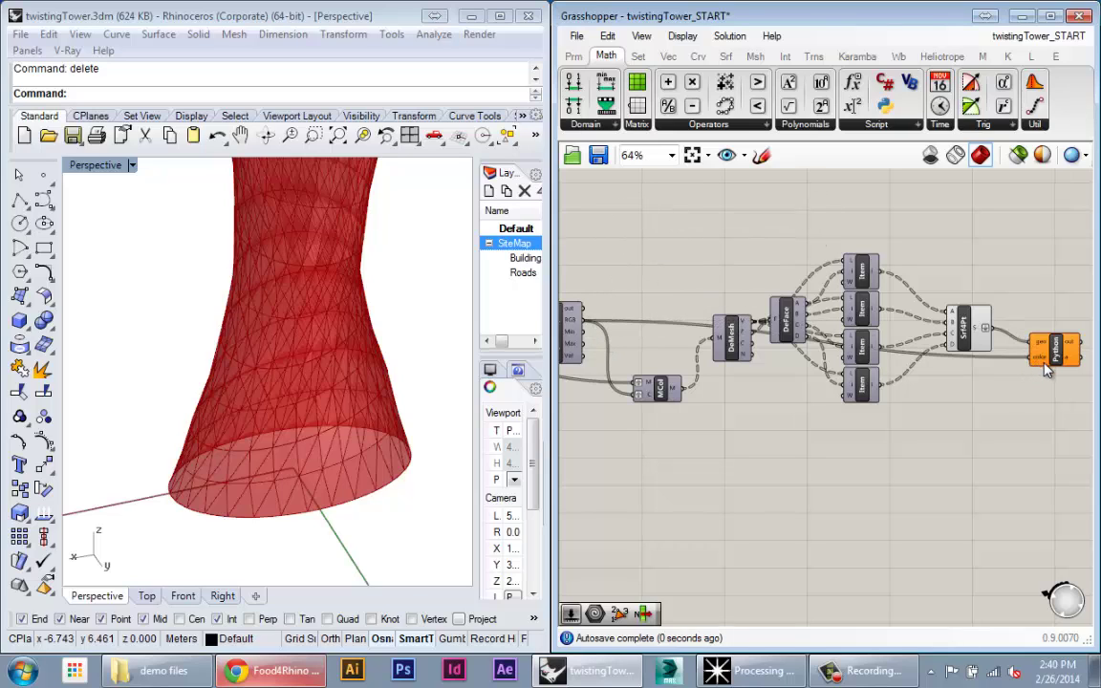
scroll(1047, 370, up, 3)
mouse_move(961, 378)
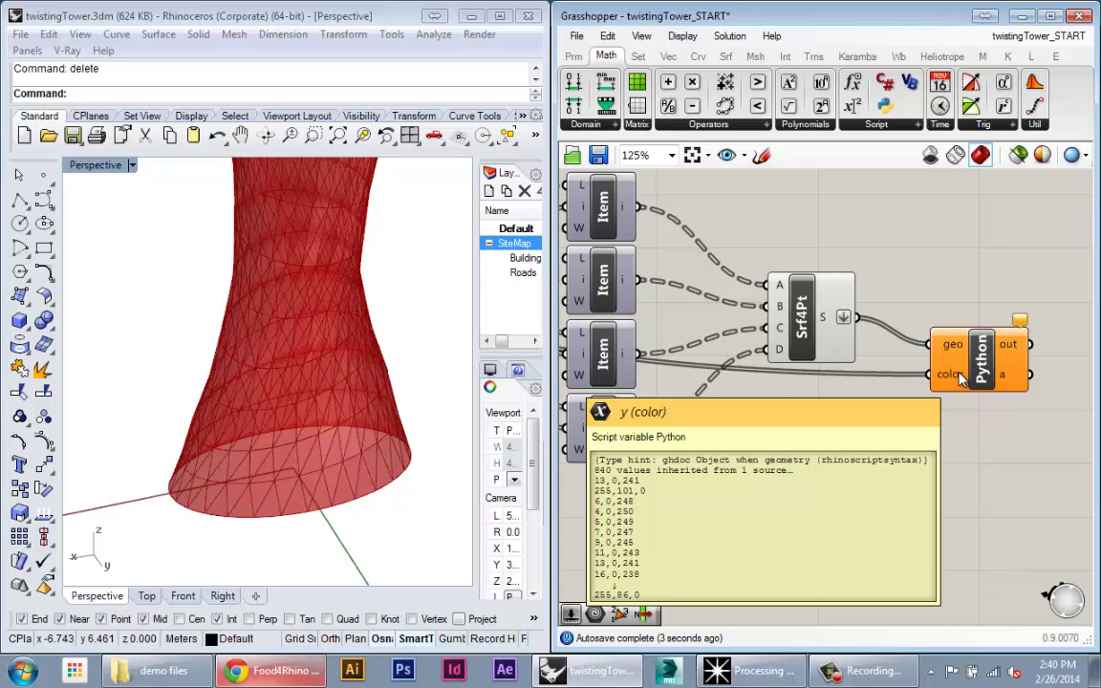
- Add a third input to the Python component below color and name it active
scroll(961, 378, up, 5)
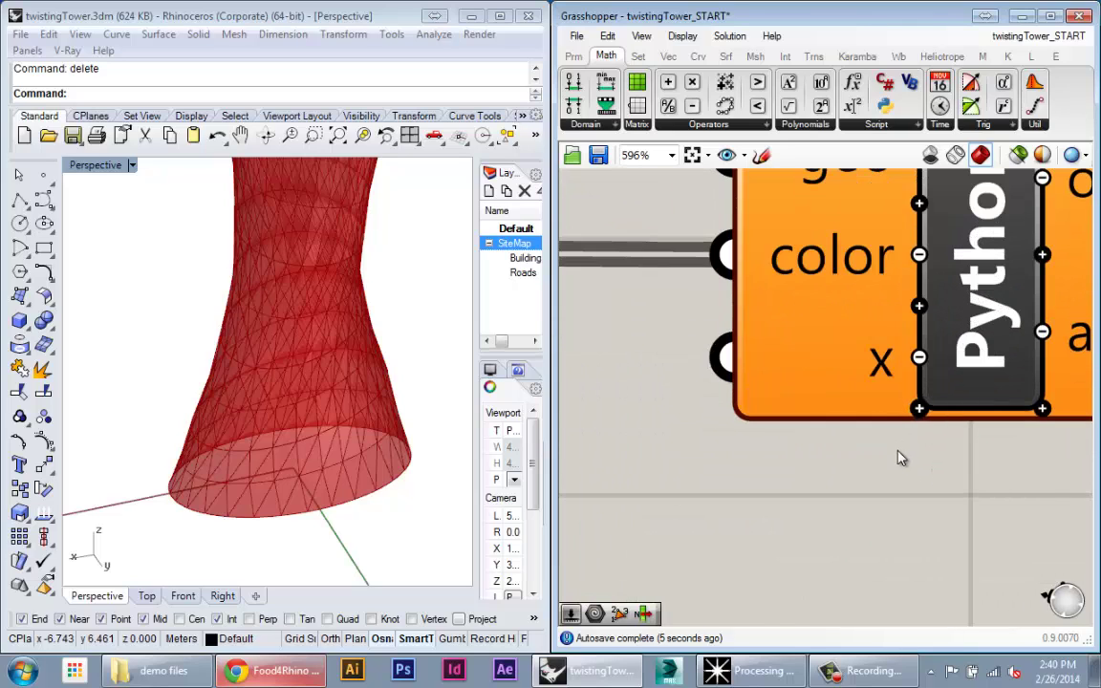
scroll(899, 459, down, 5)
scroll(907, 476, up, 1)
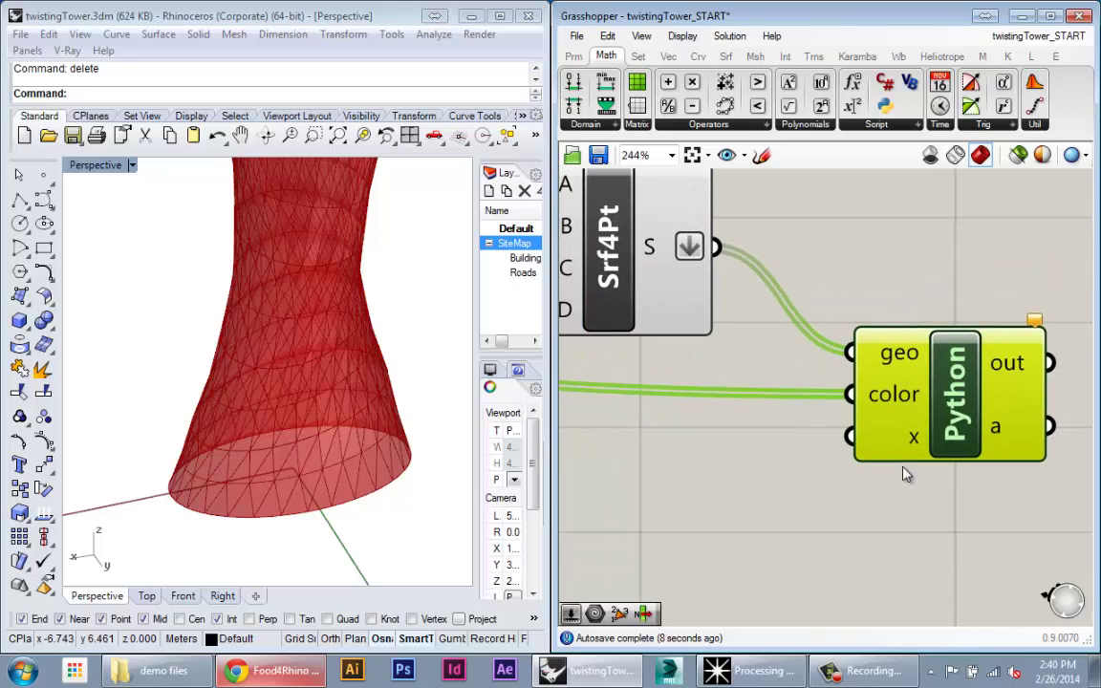
scroll(906, 475, up, 1)
right_click(903, 430)
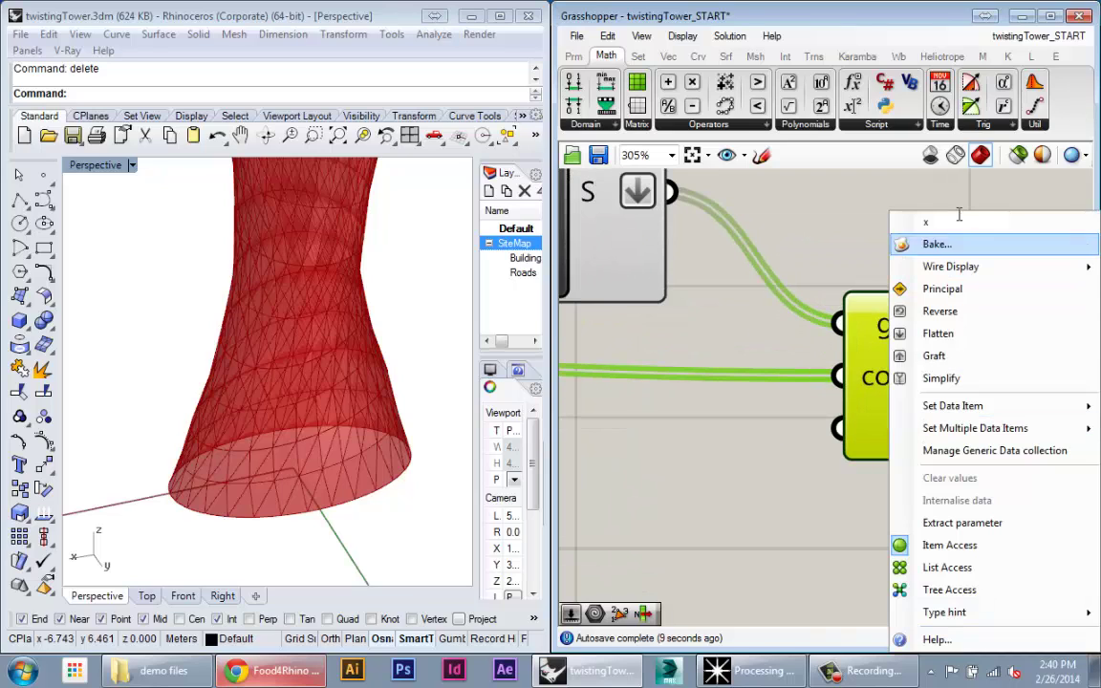
click(941, 224)
text(active)
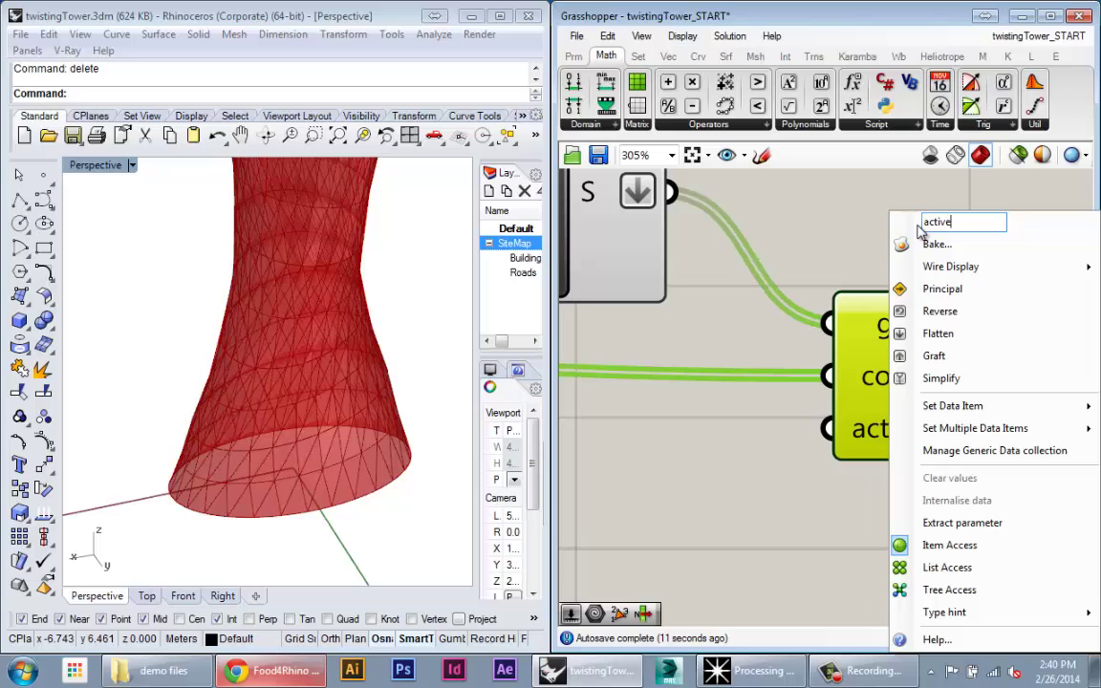
key(Return)
scroll(740, 368, down, 2)
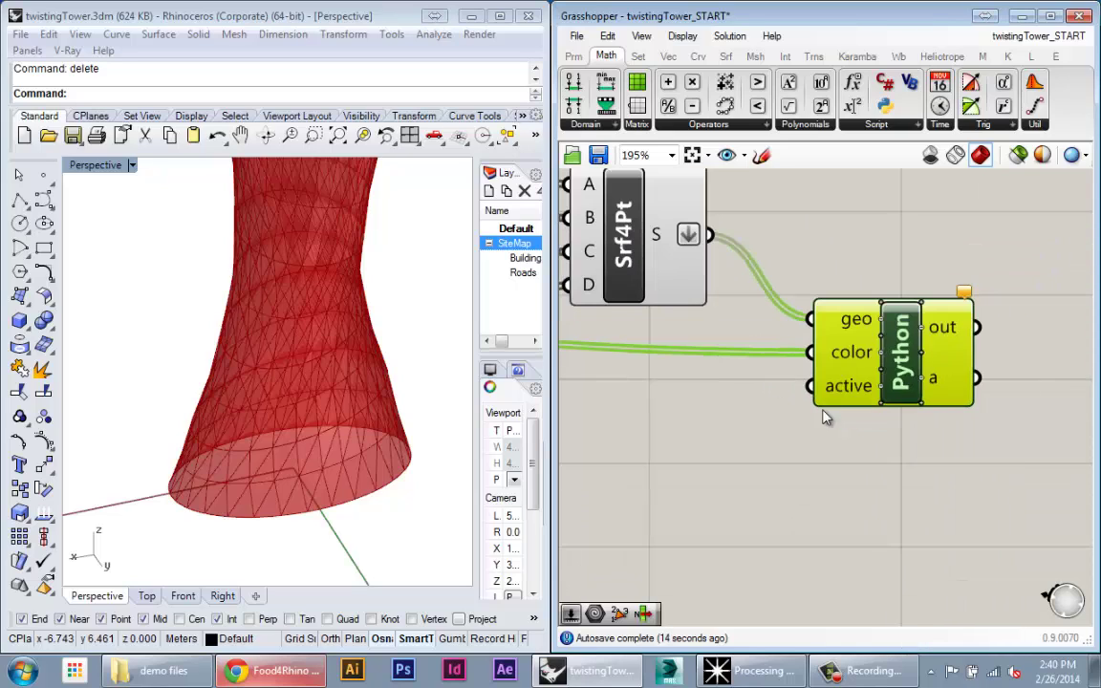
click(831, 432)
- Move the Python component slightly further from 4Point Surface
mouse_move(847, 396)
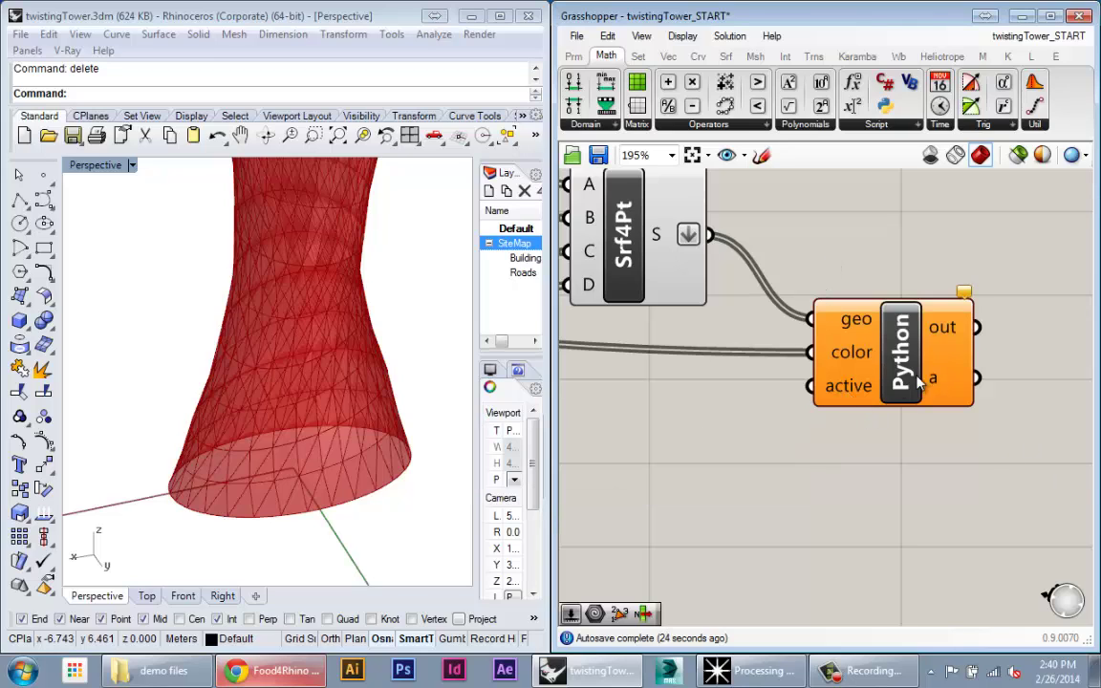
drag(918, 382, 914, 409)
click(844, 449)
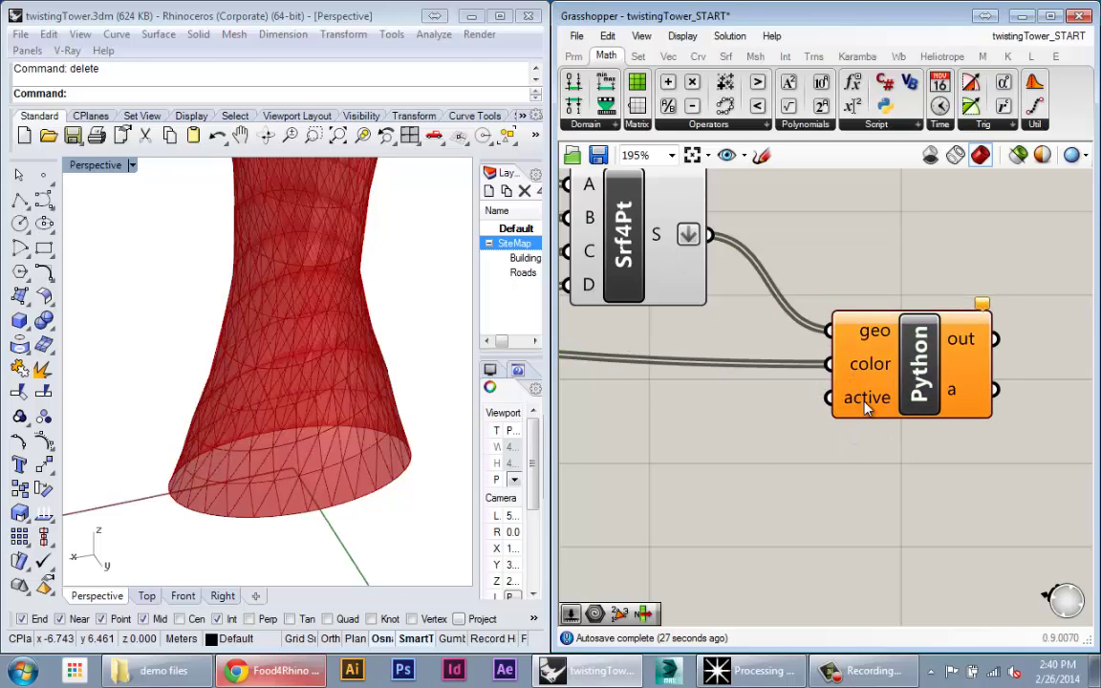
- Add a Boolean Toggle near the Python component and connect it to the active input
scroll(849, 403, up, 5)
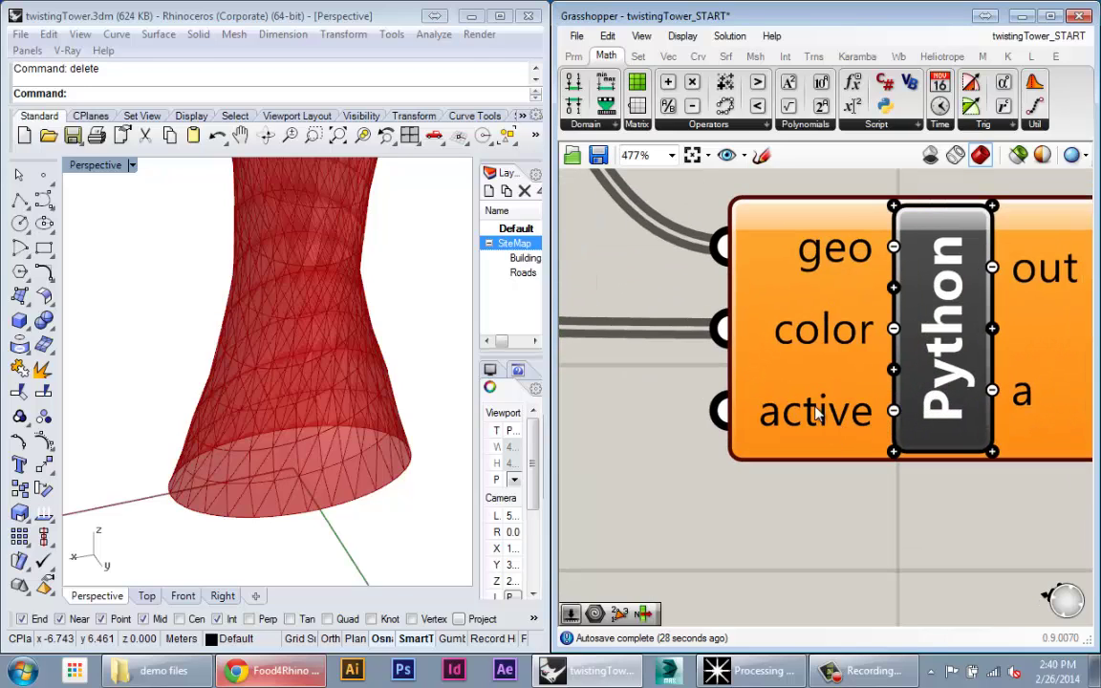
scroll(817, 413, down, 5)
right_drag(794, 446, 884, 437)
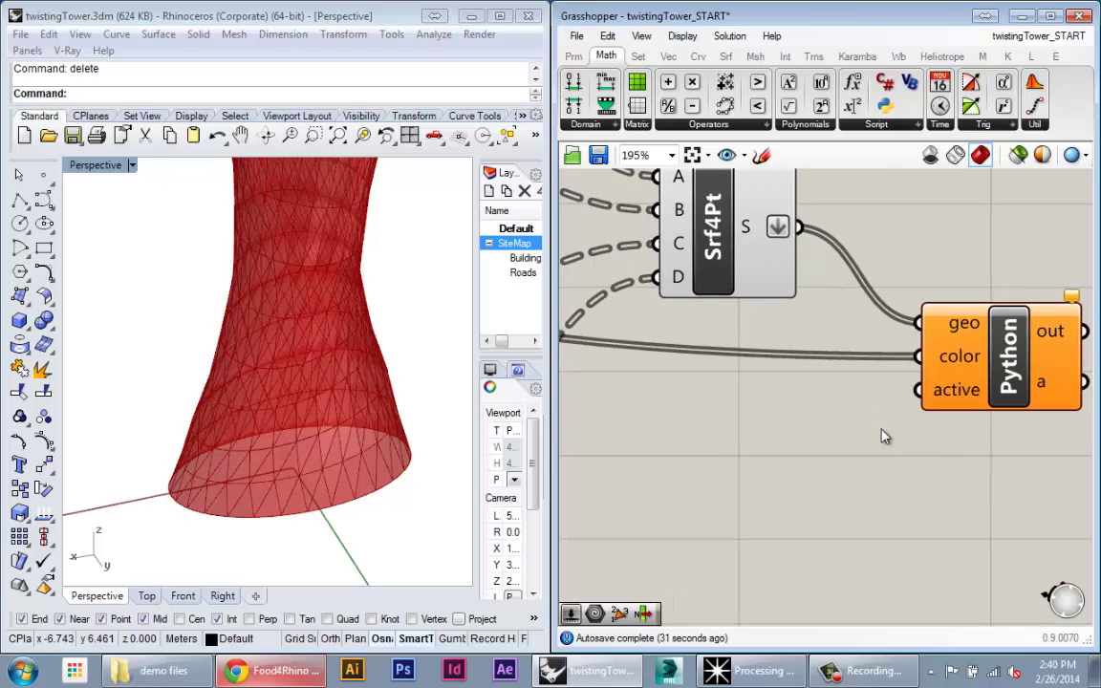
double_click(774, 449)
text(bool)
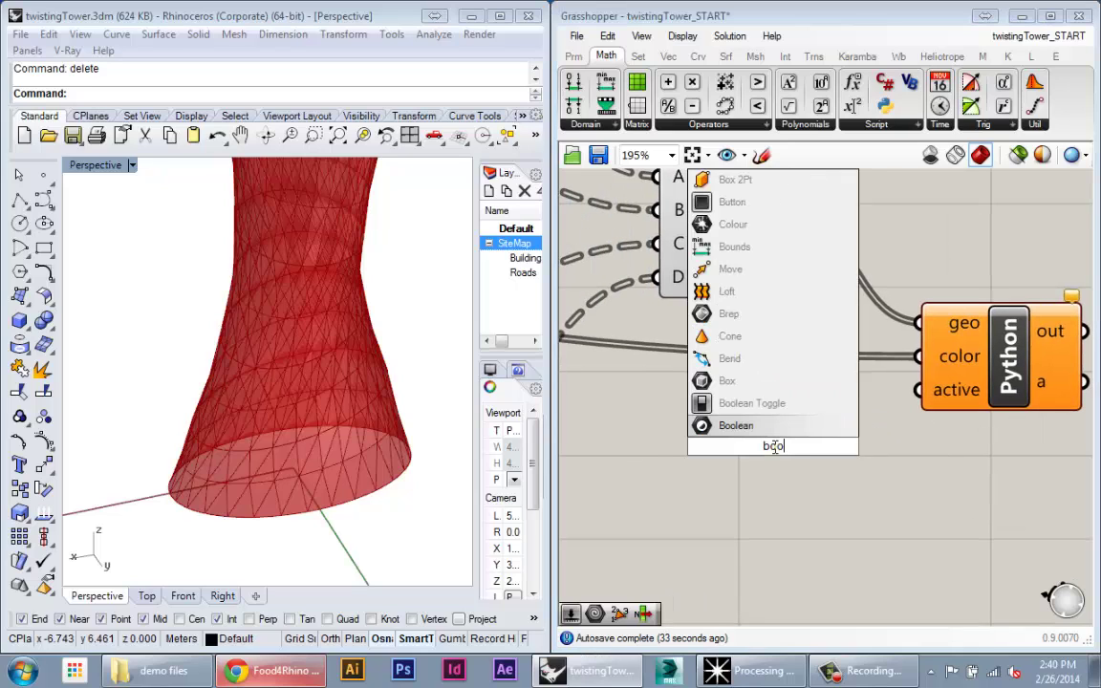
click(775, 417)
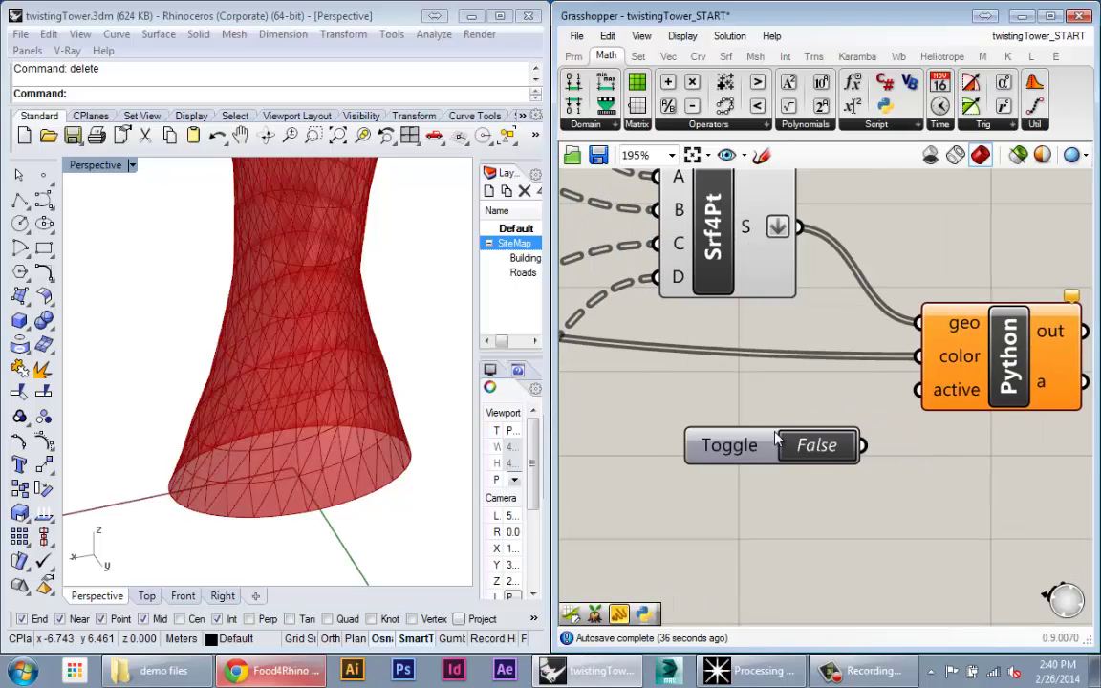
drag(847, 417, 919, 390)
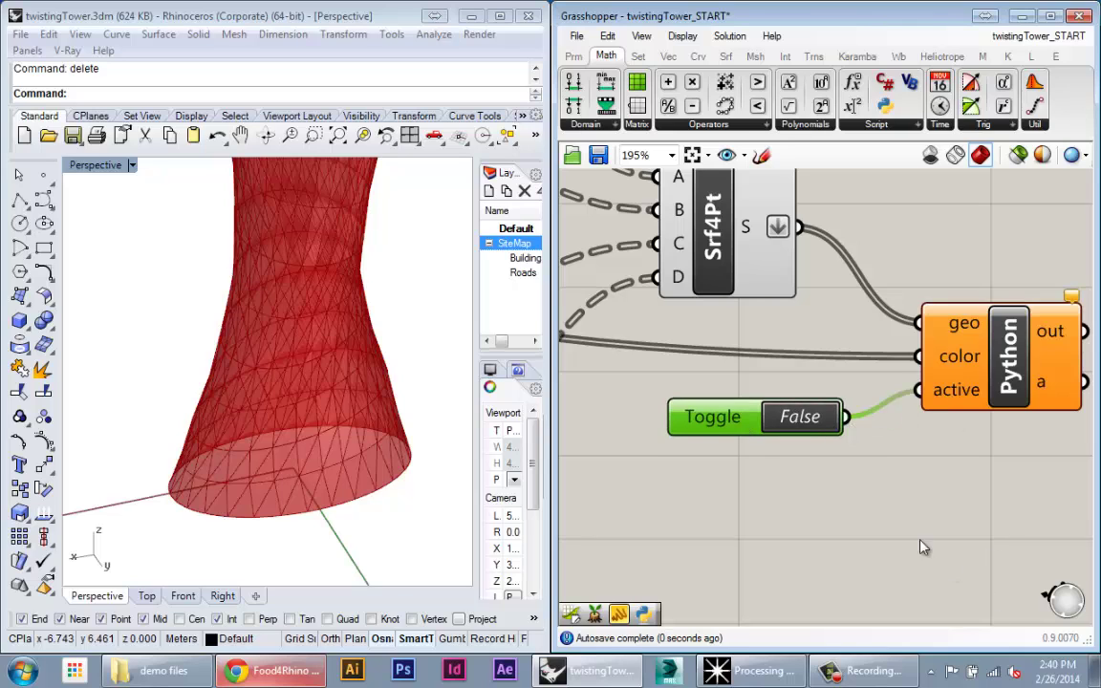
- Examine the data access and type hint options available for the Python component's geo input
scroll(828, 486, down, 4)
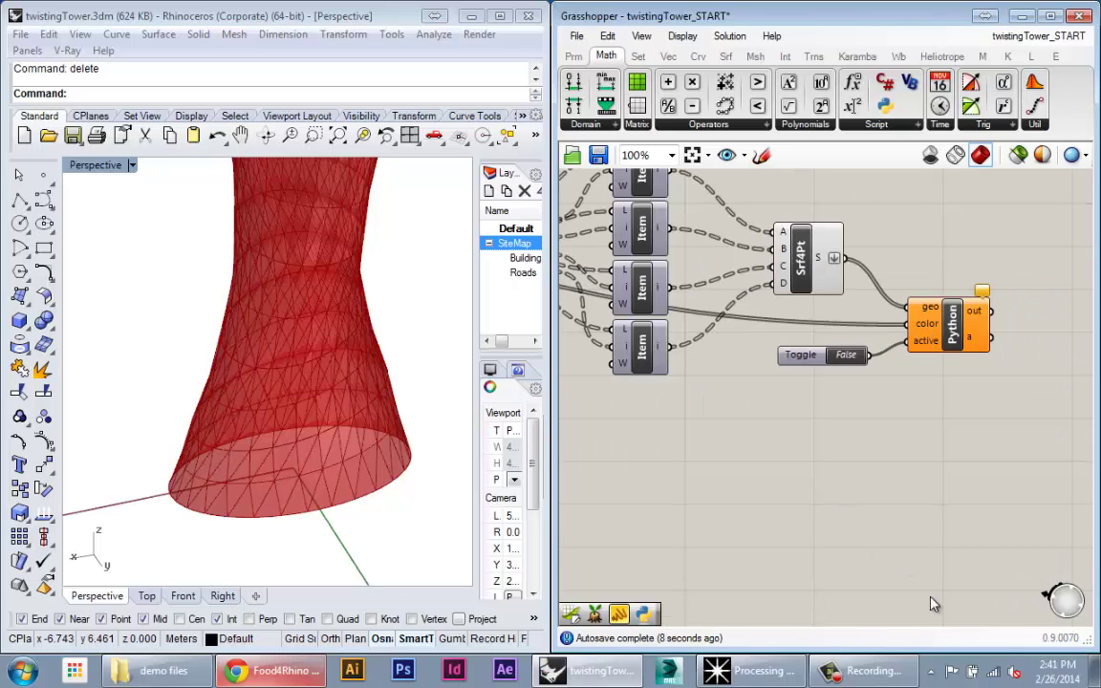
scroll(936, 287, up, 5)
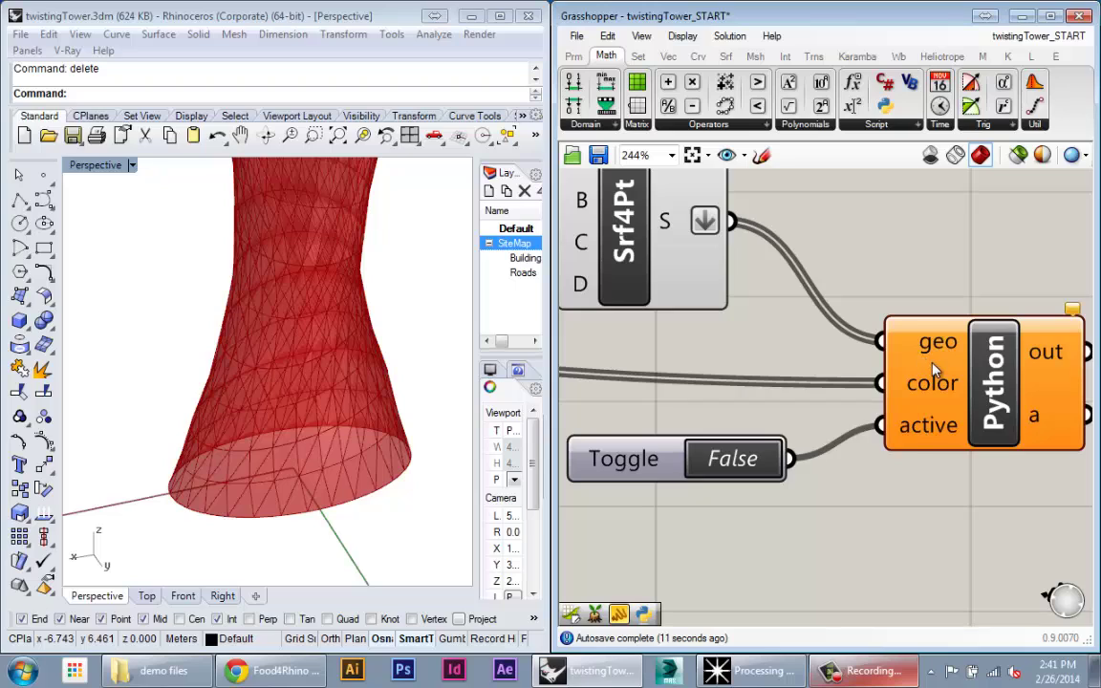
right_click(926, 342)
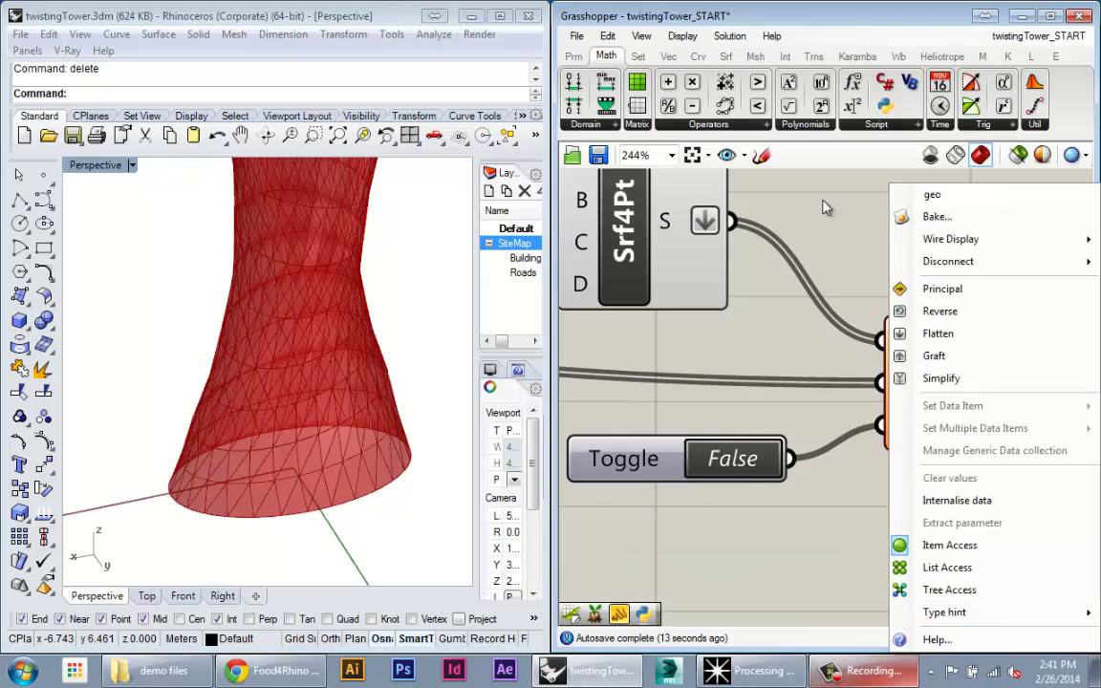
click(827, 207)
right_click(934, 346)
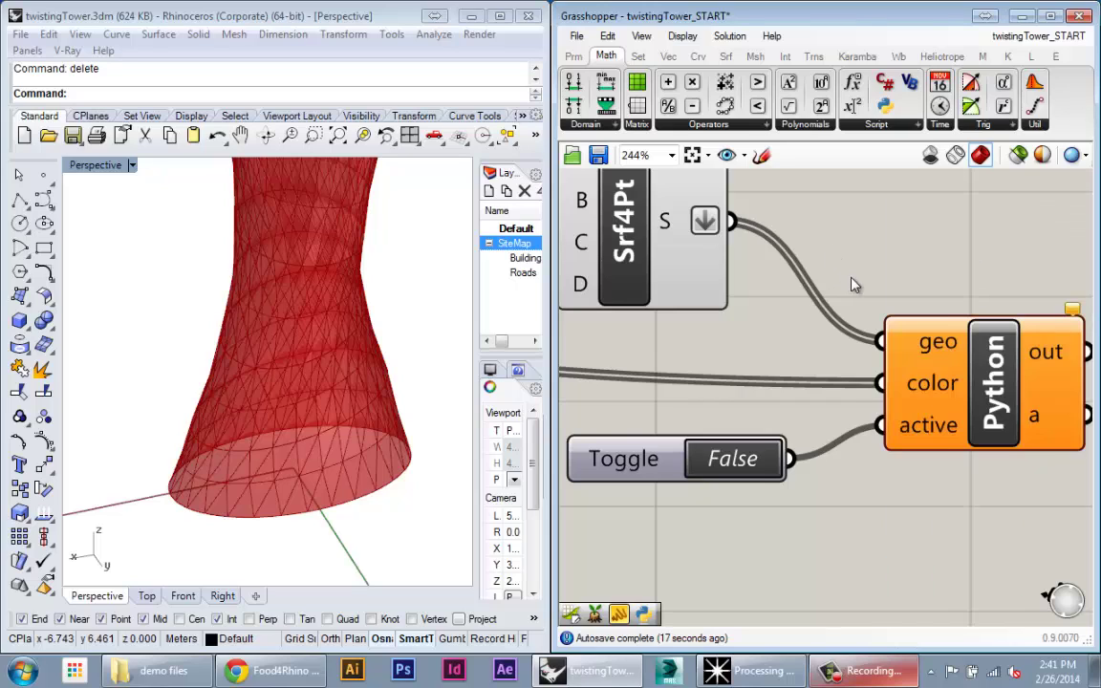
right_drag(854, 292, 793, 273)
scroll(834, 353, down, 3)
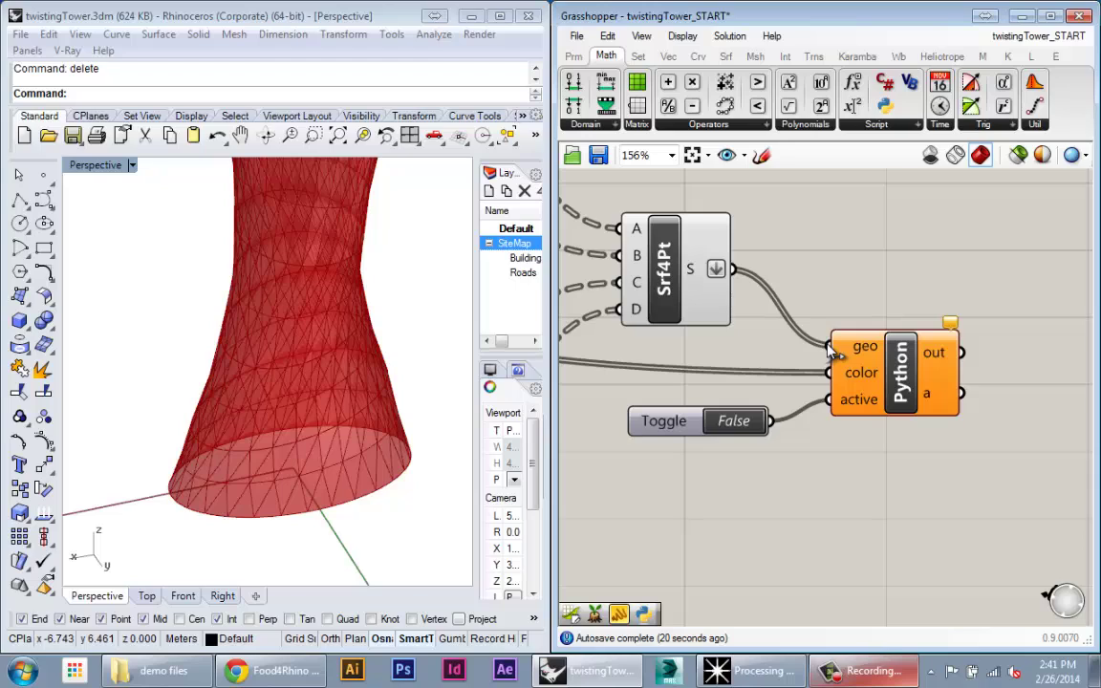
- Set the Python component's geo input to List Access so it receives all the surfaces together
right_click(875, 349)
right_click(854, 354)
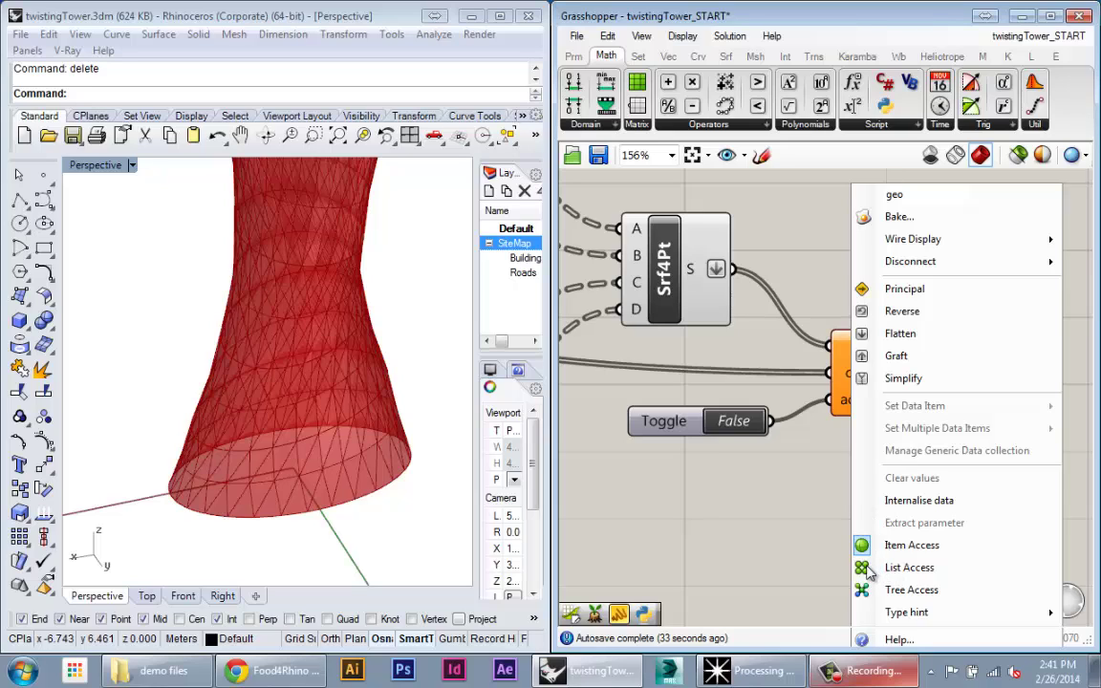
click(892, 568)
right_drag(892, 570, 800, 601)
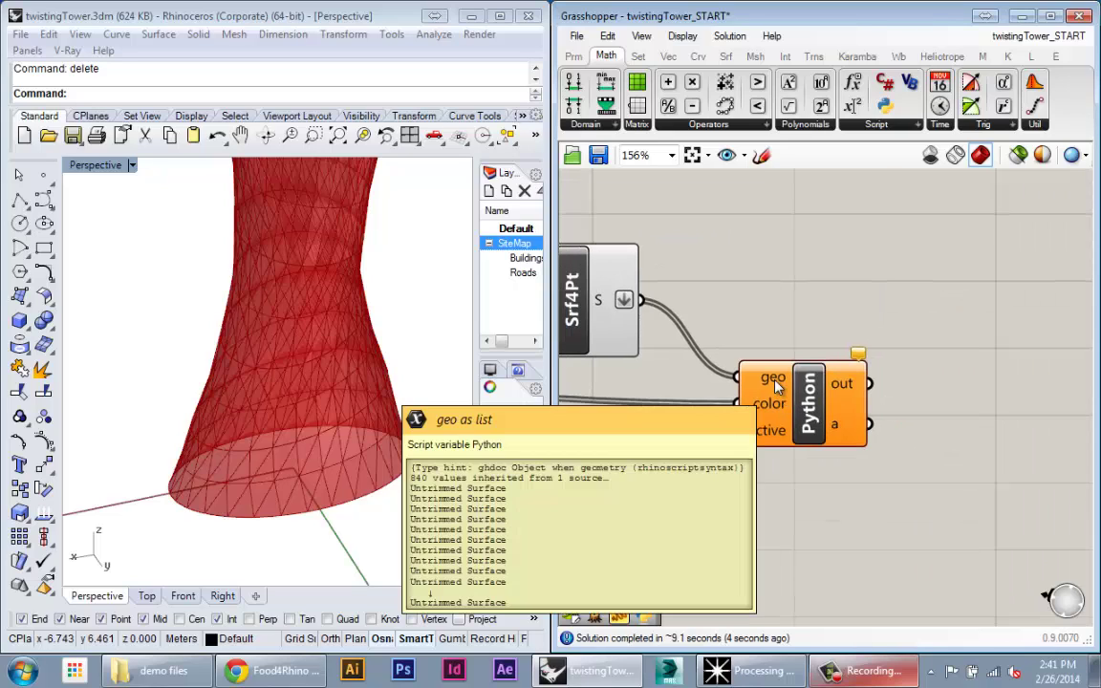
right_click(769, 378)
click(772, 458)
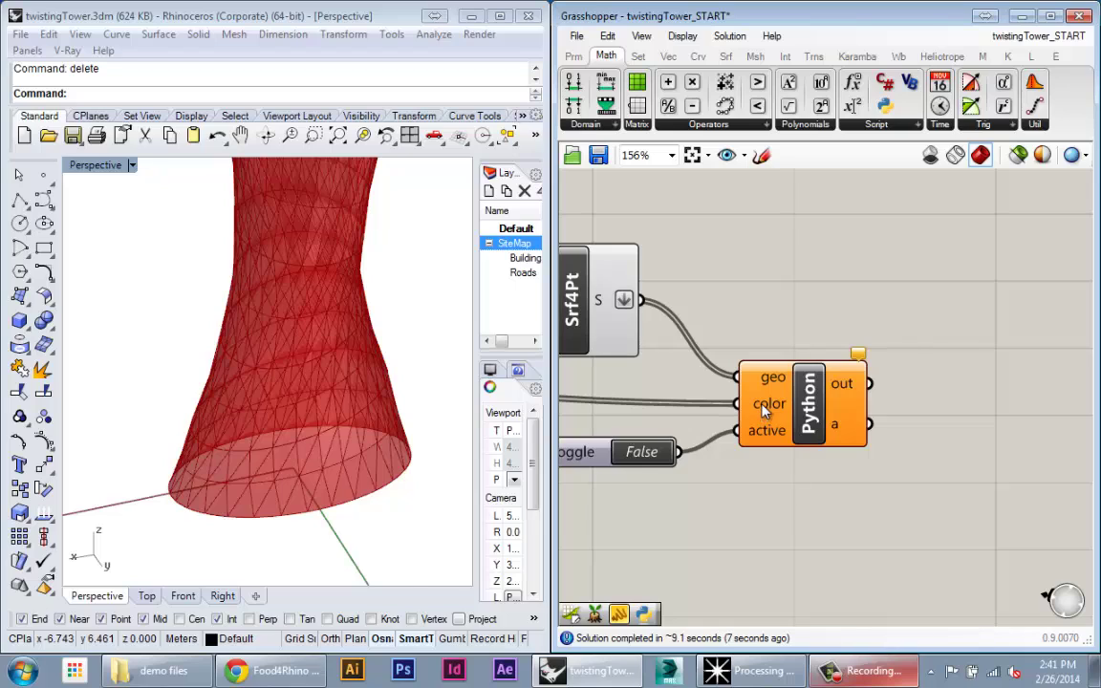
- Set the Python component's color input to List Access as well
right_click(764, 411)
click(777, 568)
right_drag(762, 571, 849, 548)
- Check the data access settings of the Python component's color and geo inputs
mouse_move(861, 382)
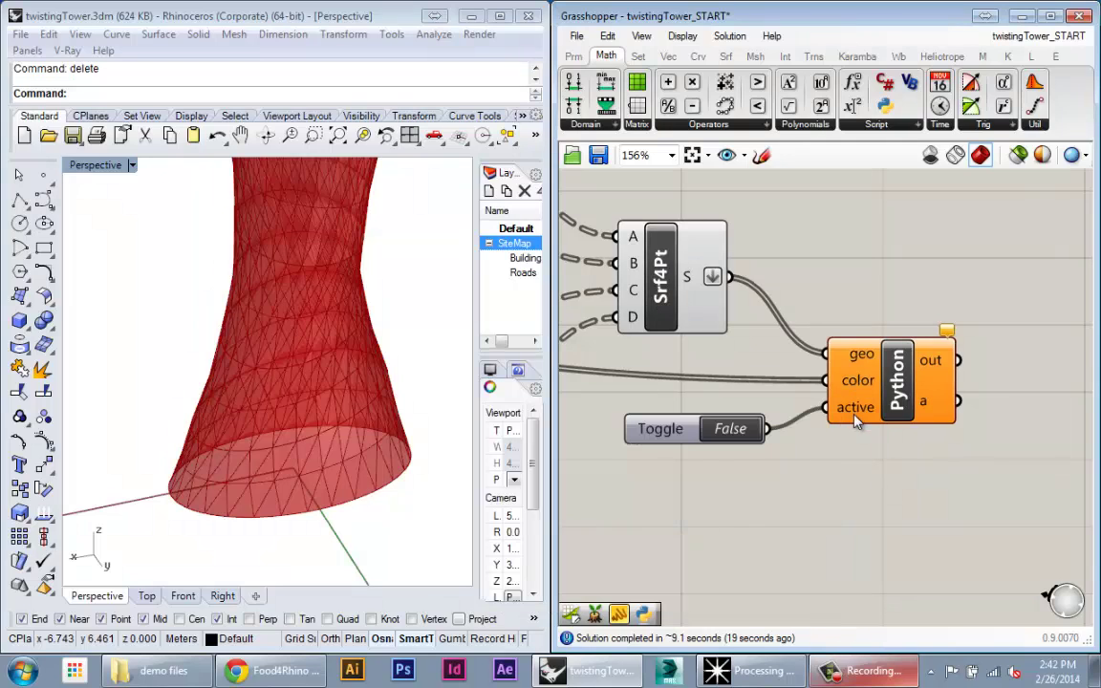
right_click(857, 380)
scroll(836, 365, up, 4)
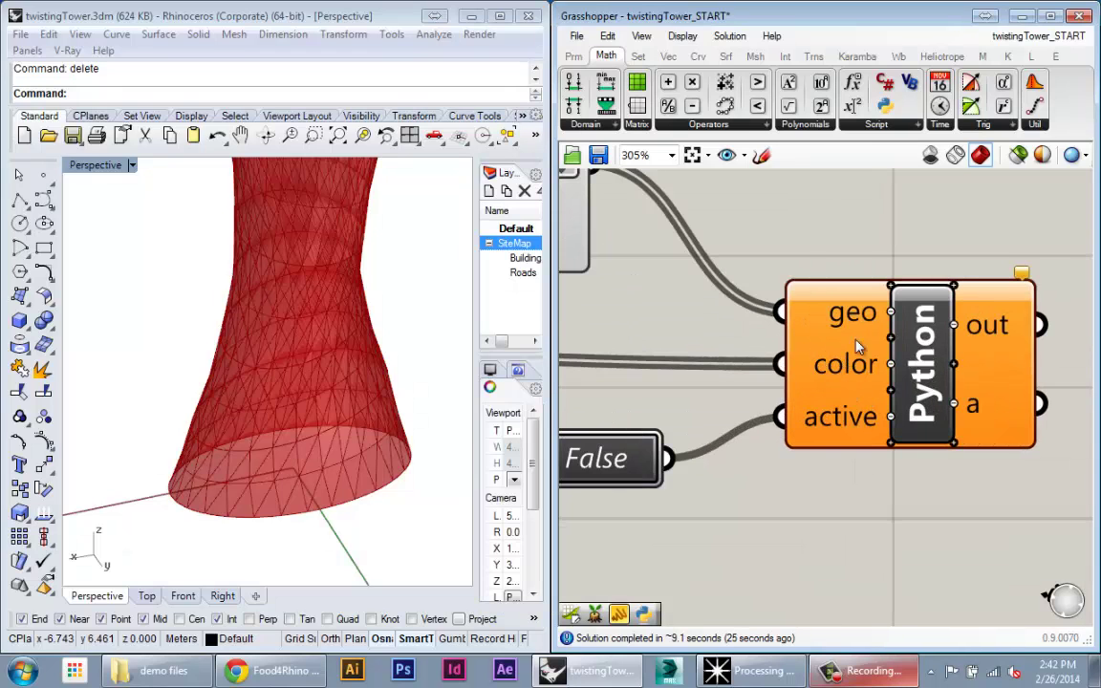
scroll(819, 314, up, 2)
right_click(854, 304)
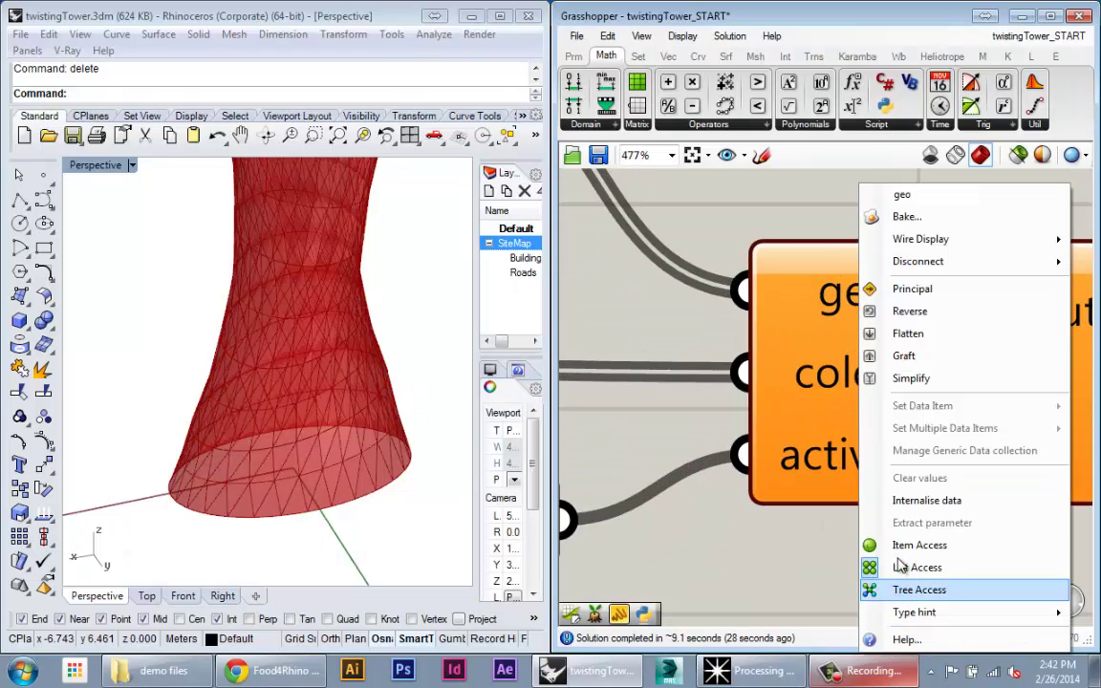